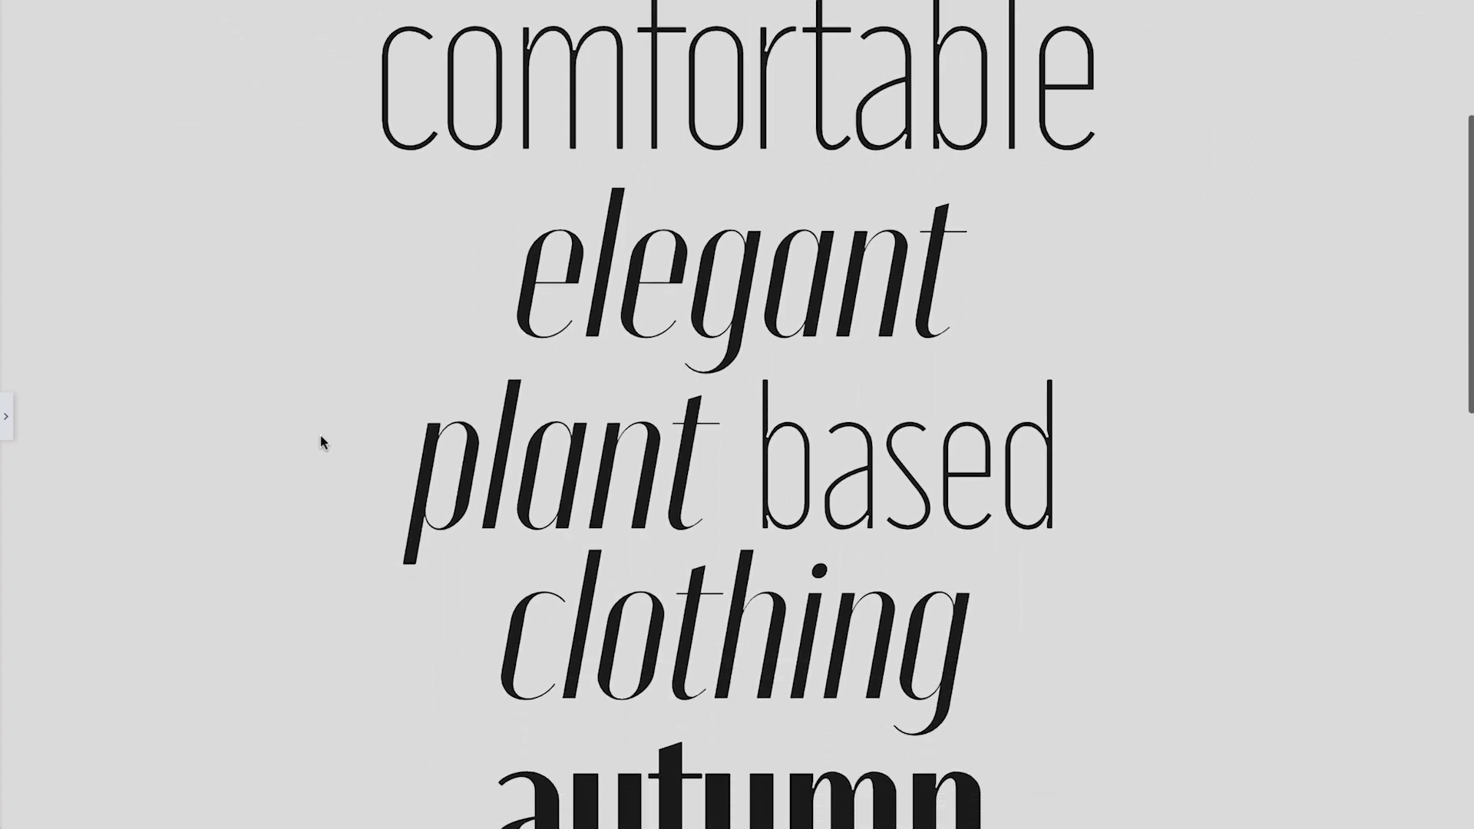
Insert a new one-column section above the fashionable headline
scroll(321, 441, "down", 5)
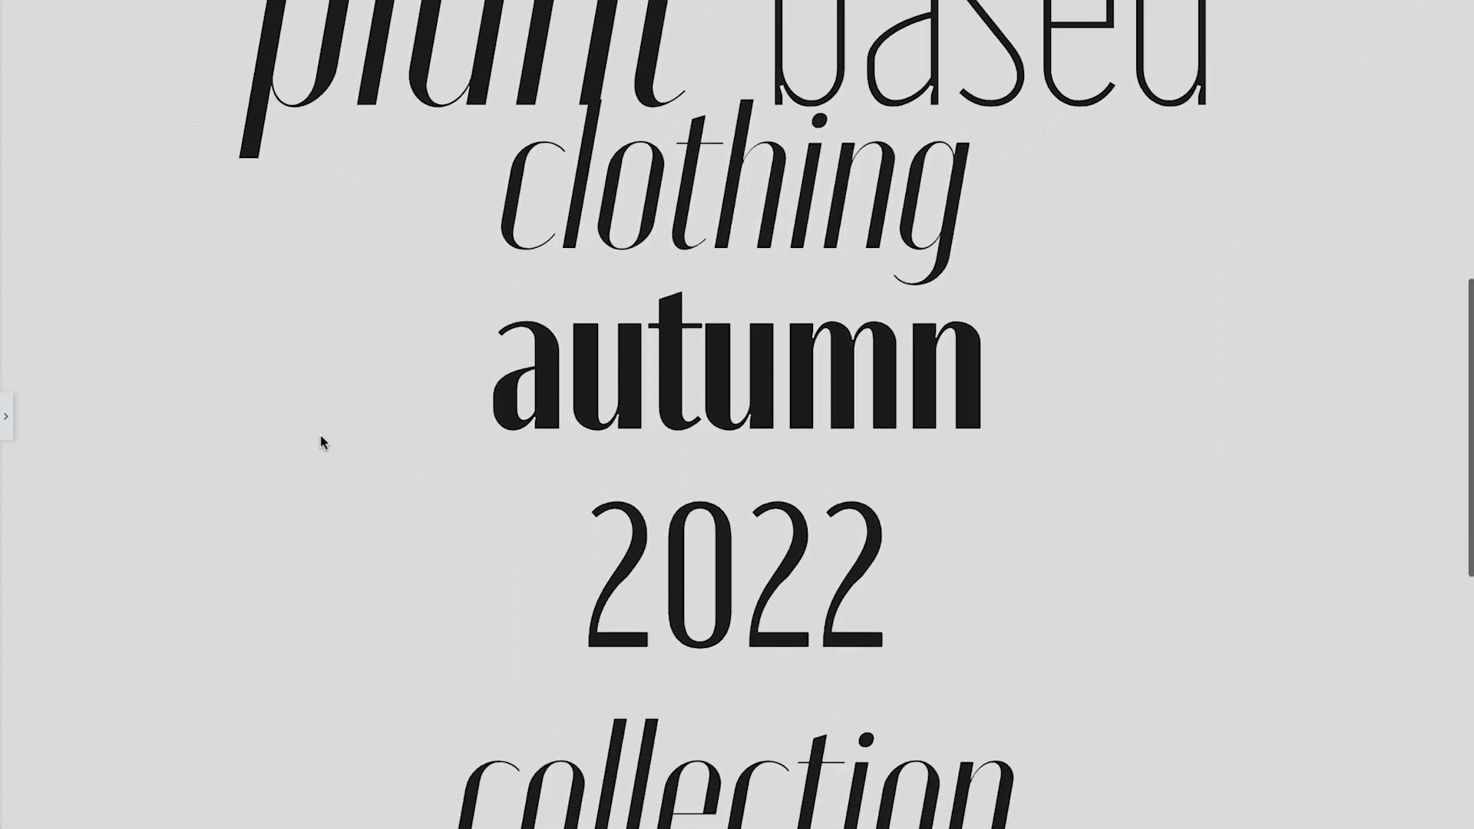
scroll(321, 441, "down", 4)
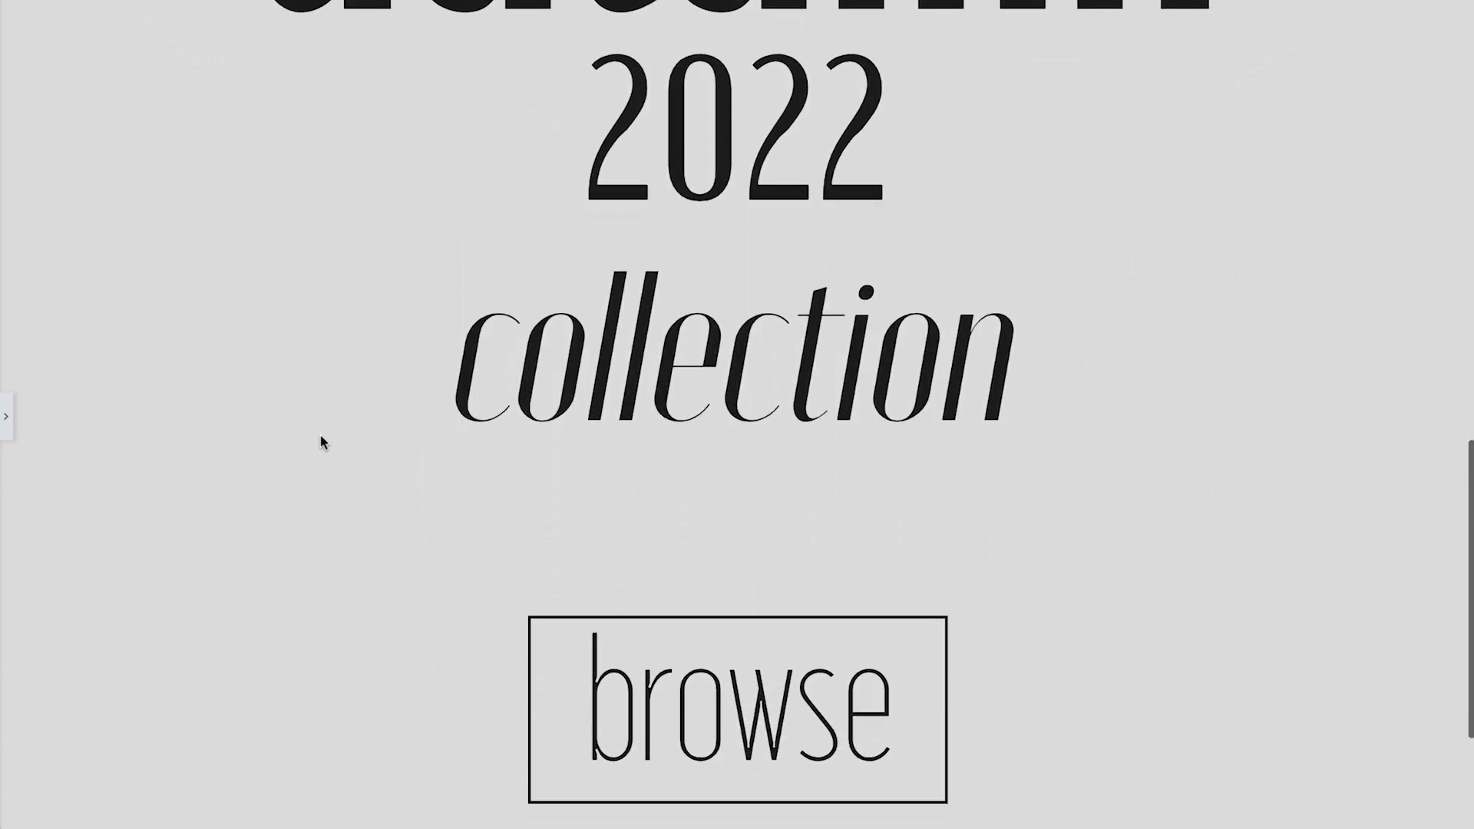
scroll(321, 442, "up", 15)
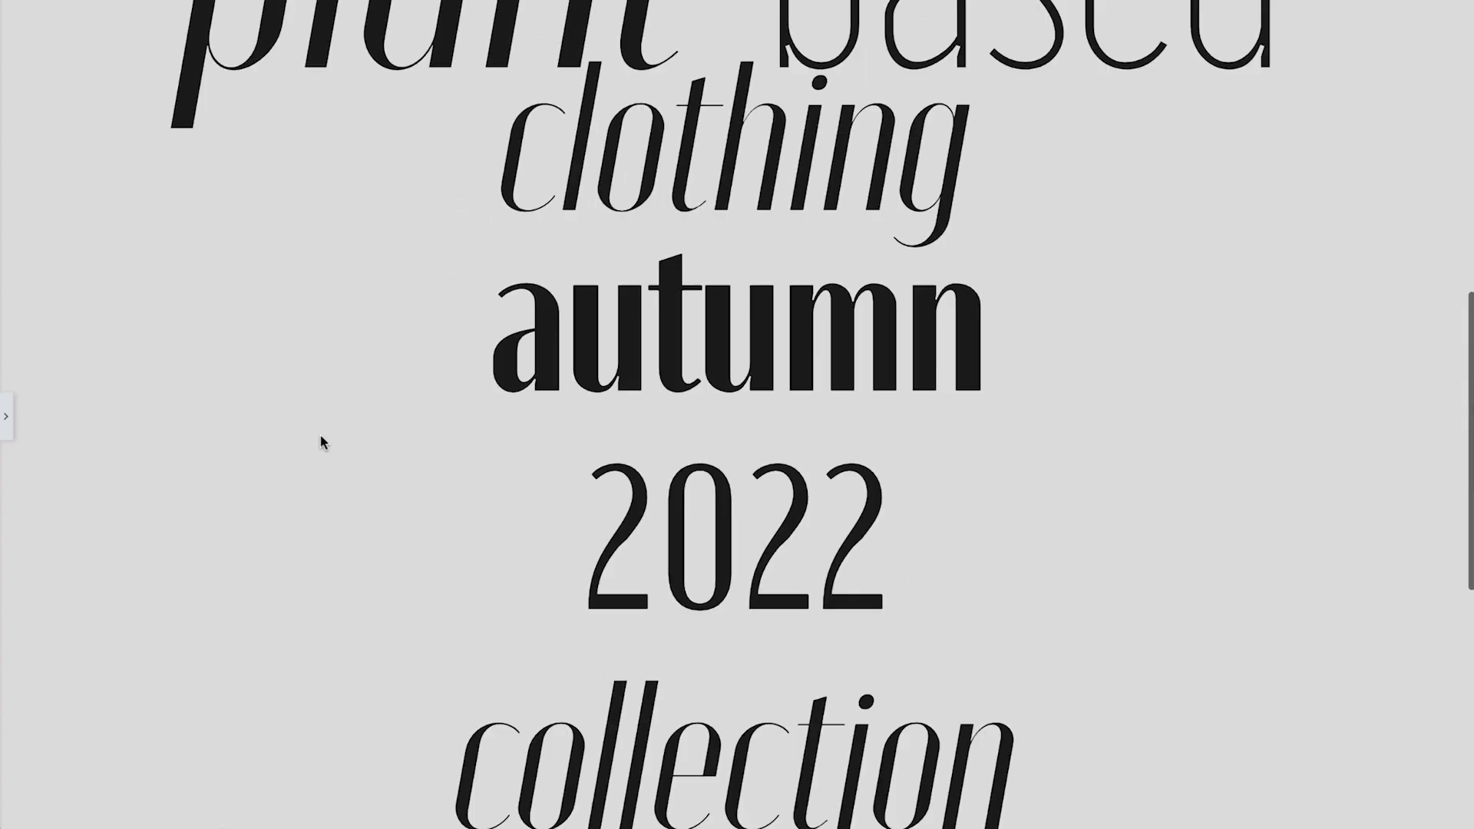
left_click(8, 419)
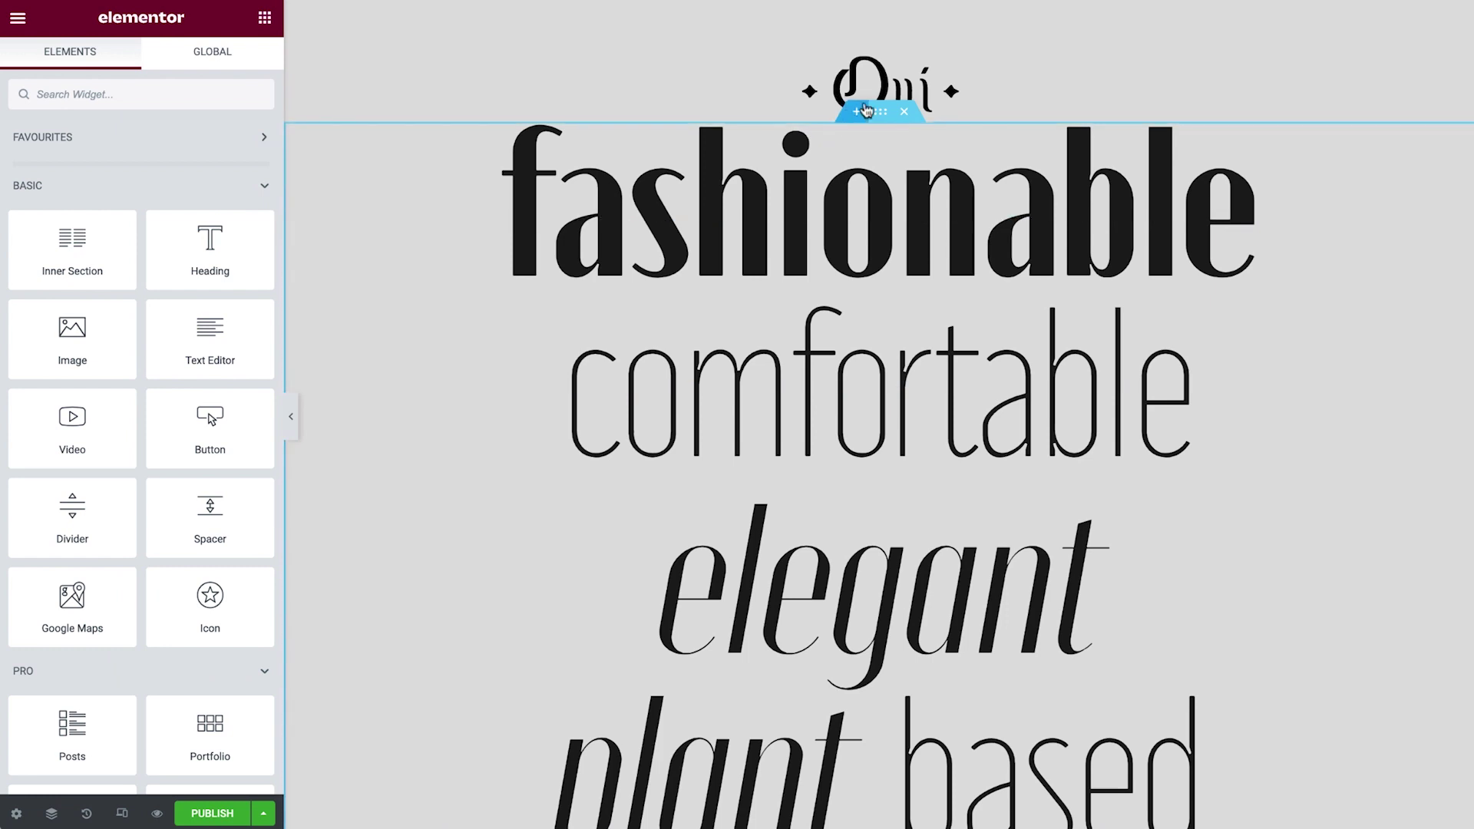
left_click(864, 108)
left_click(854, 209)
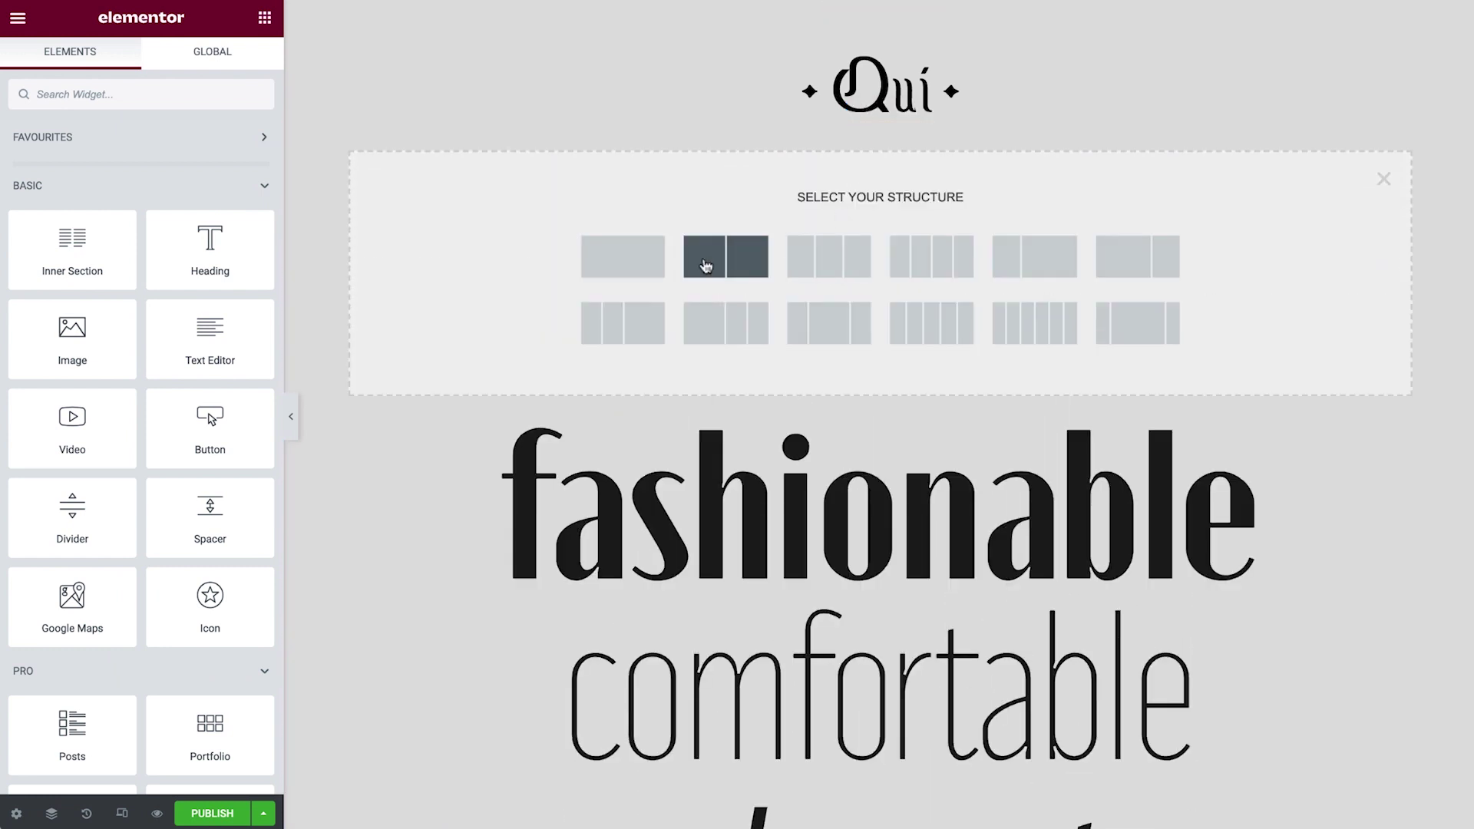
left_click(595, 273)
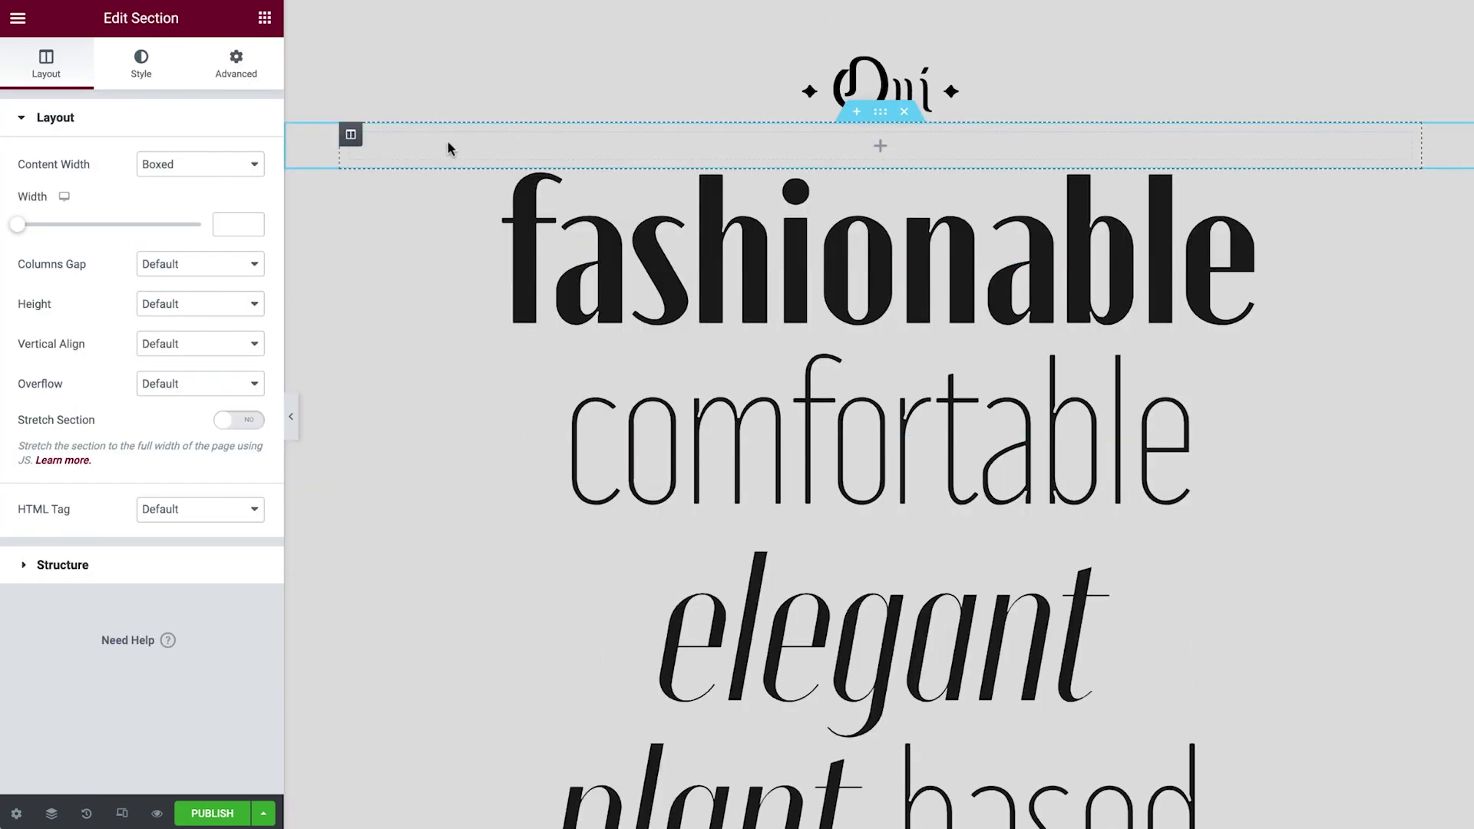
Set the section's Content Width to Full Width and its column's Horizontal Align to Start
left_click(244, 174)
left_click(177, 185)
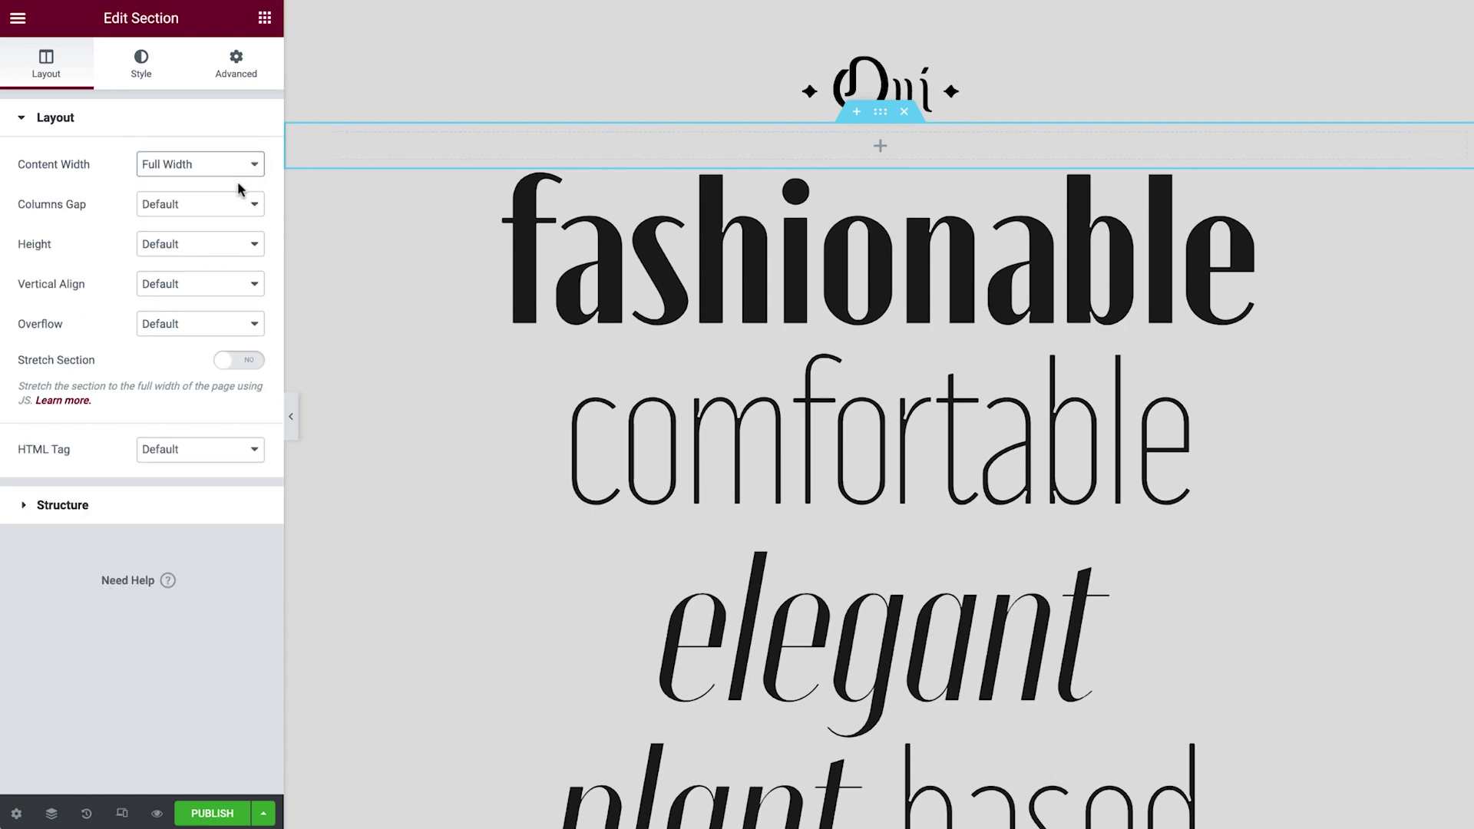
left_click(305, 142)
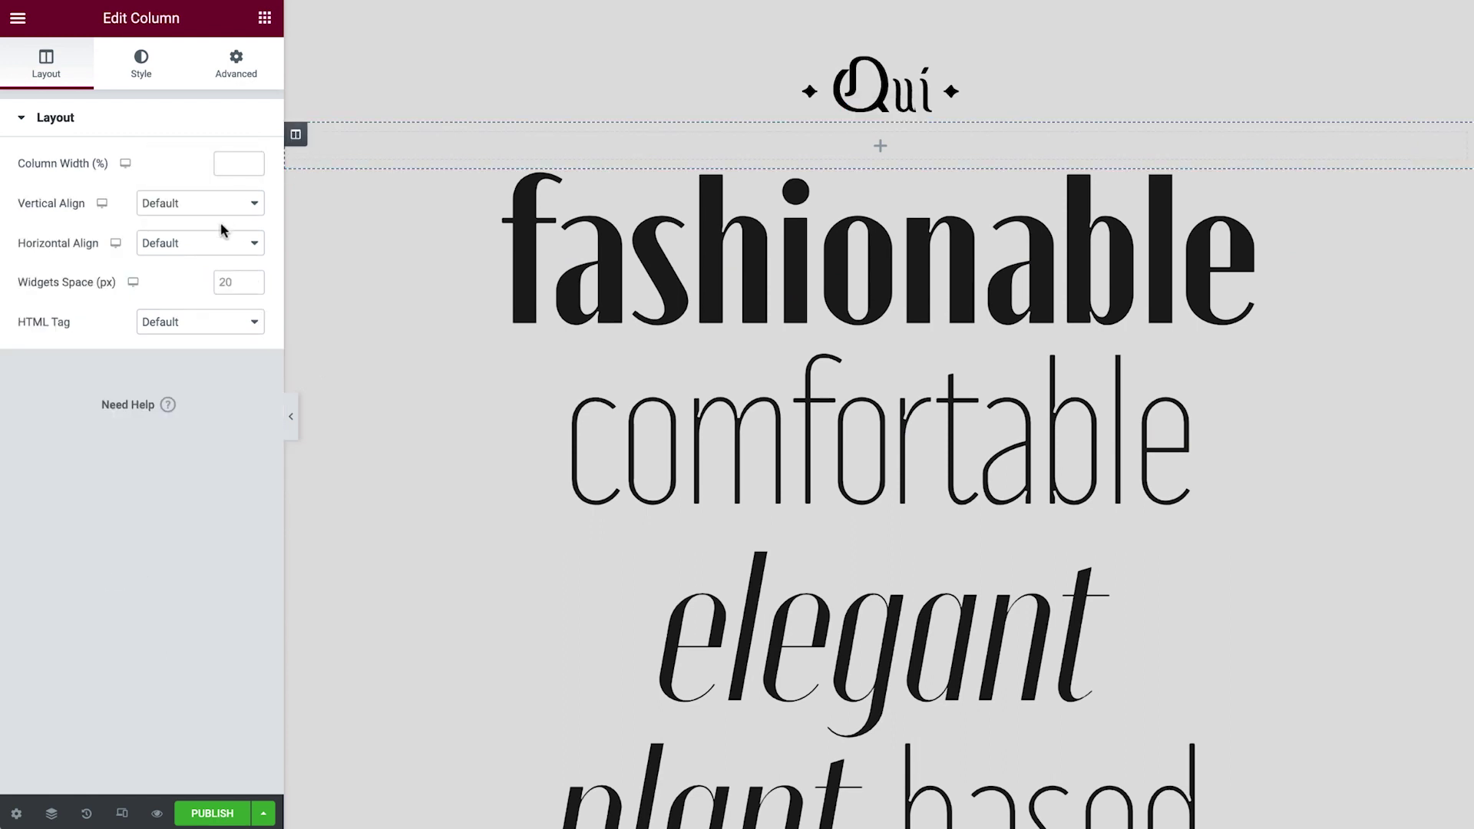
left_click(212, 247)
left_click(204, 266)
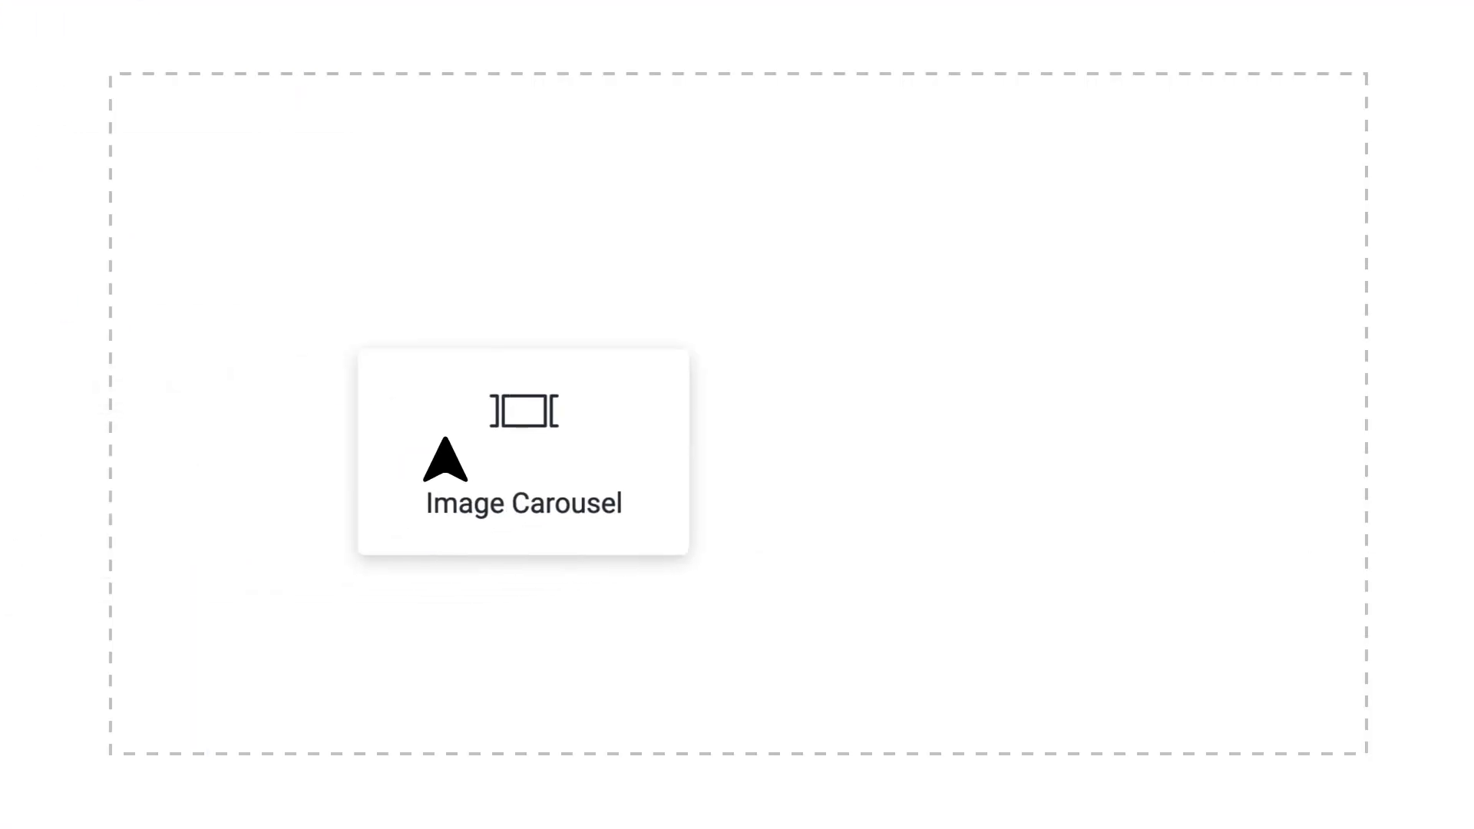
left_click_drag(447, 431, 645, 362)
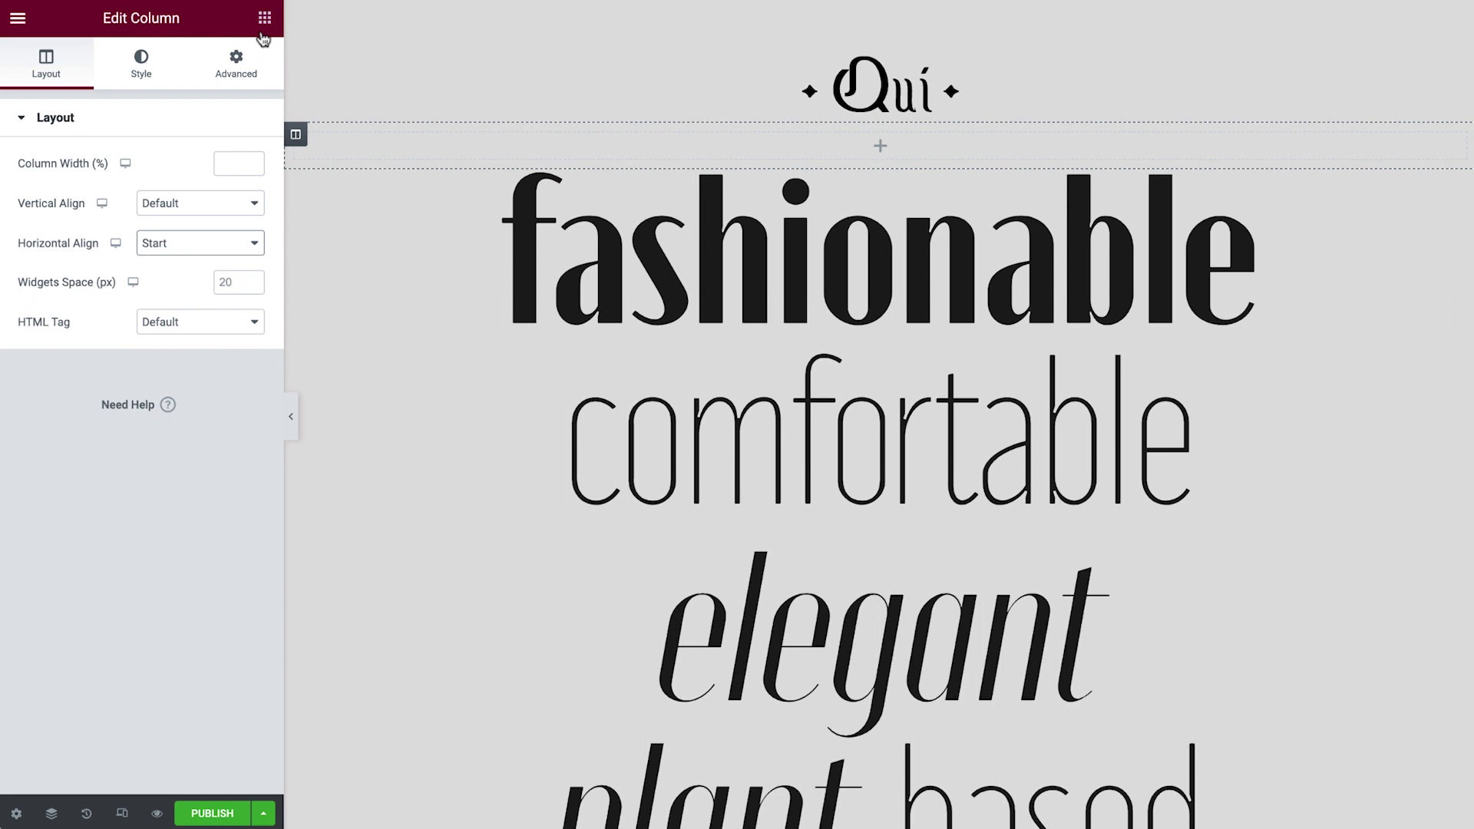
left_click(264, 19)
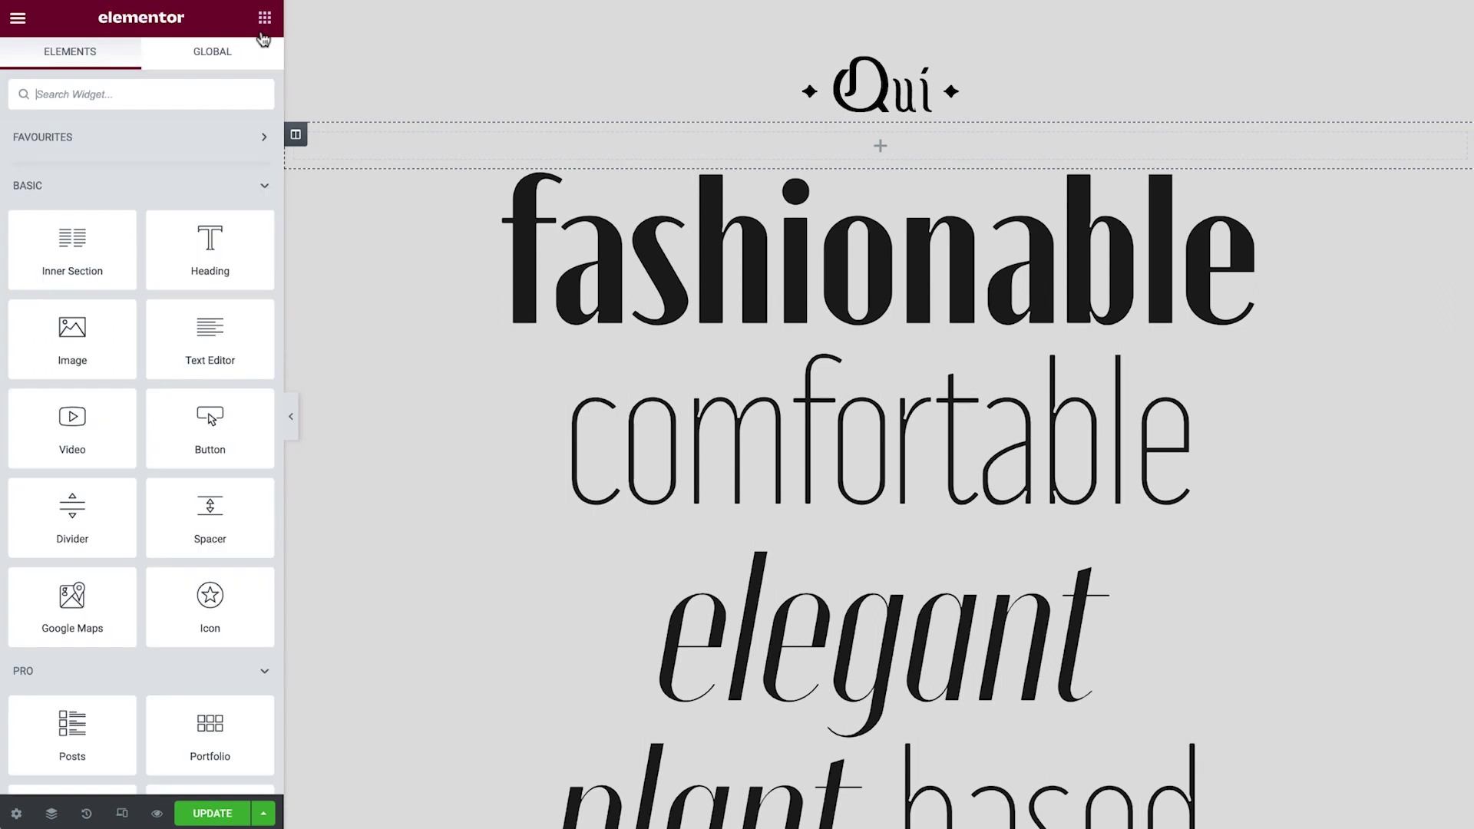
Search widgets for 'image' and drop an Image Carousel into the empty section
left_click(168, 101)
type("image")
left_click_drag(70, 222, 406, 144)
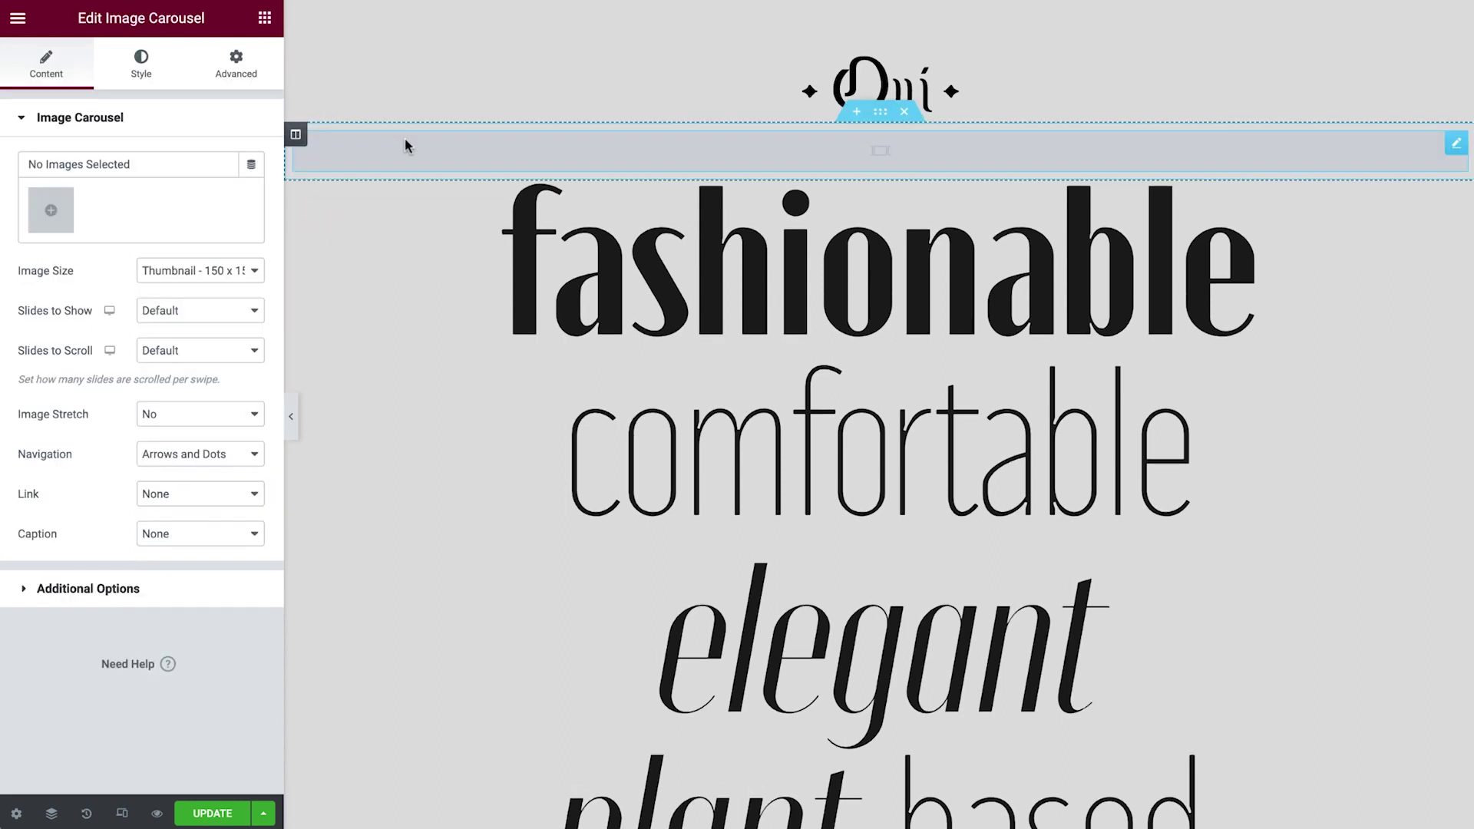
Create a gallery from the hooded man, curly-haired woman and dark hands photos
left_click(59, 210)
left_click(917, 224)
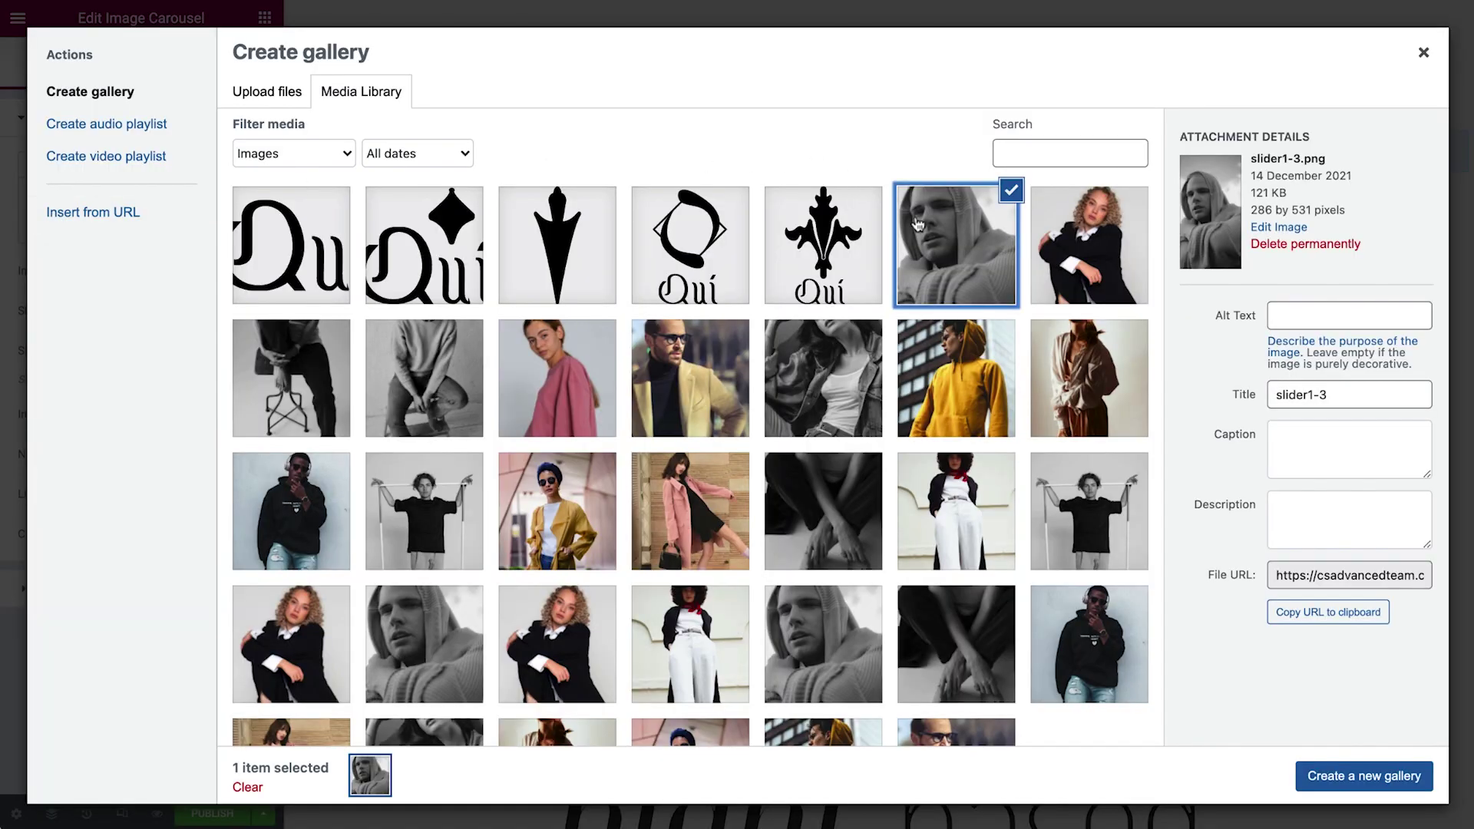
left_click(1079, 231)
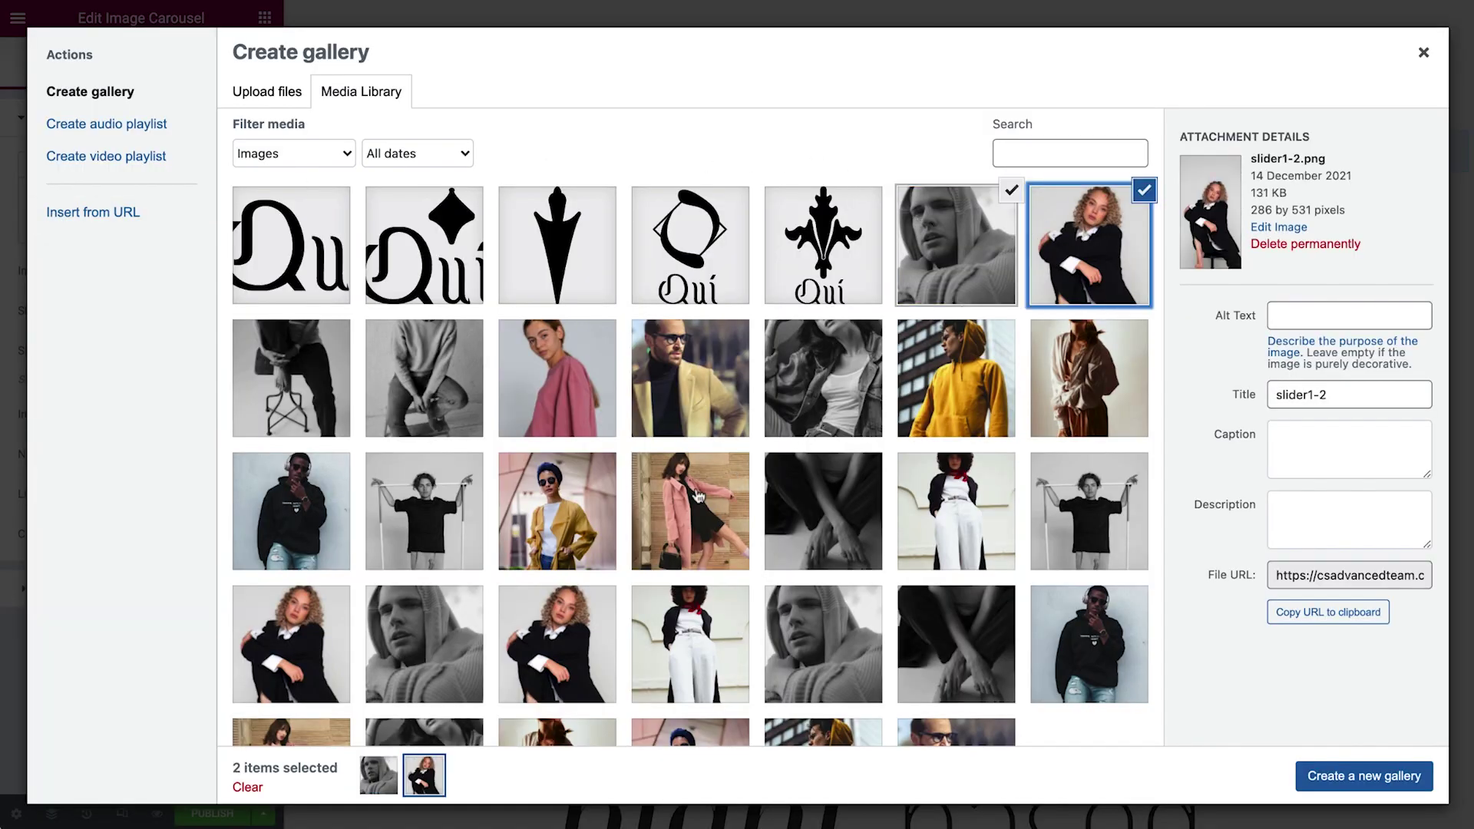
scroll(615, 522, "down", 2)
left_click(839, 388)
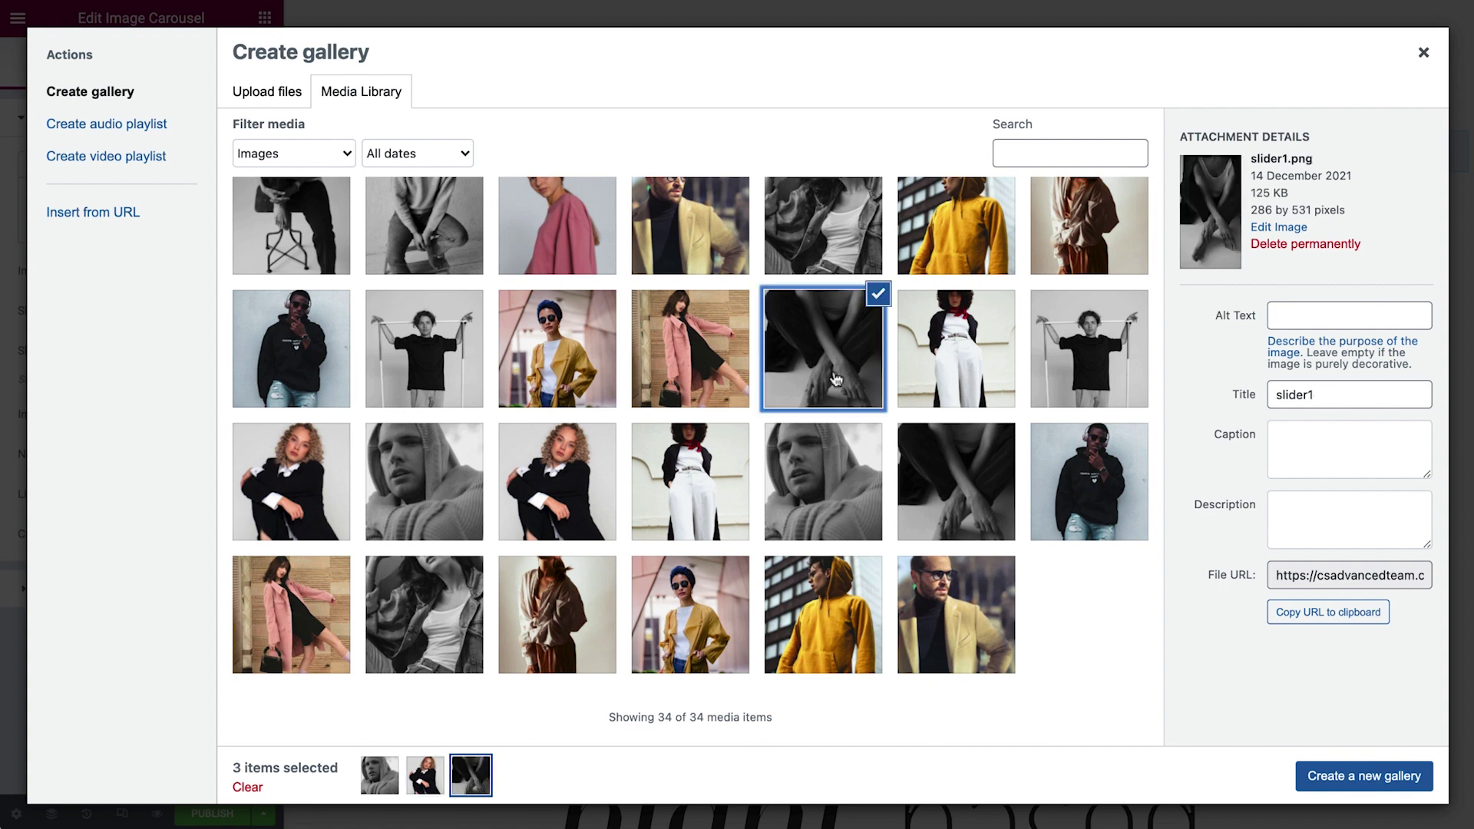
left_click(1341, 777)
Reorder the gallery to hands, woman, hooded man and insert it into the carousel
left_click_drag(626, 252, 386, 247)
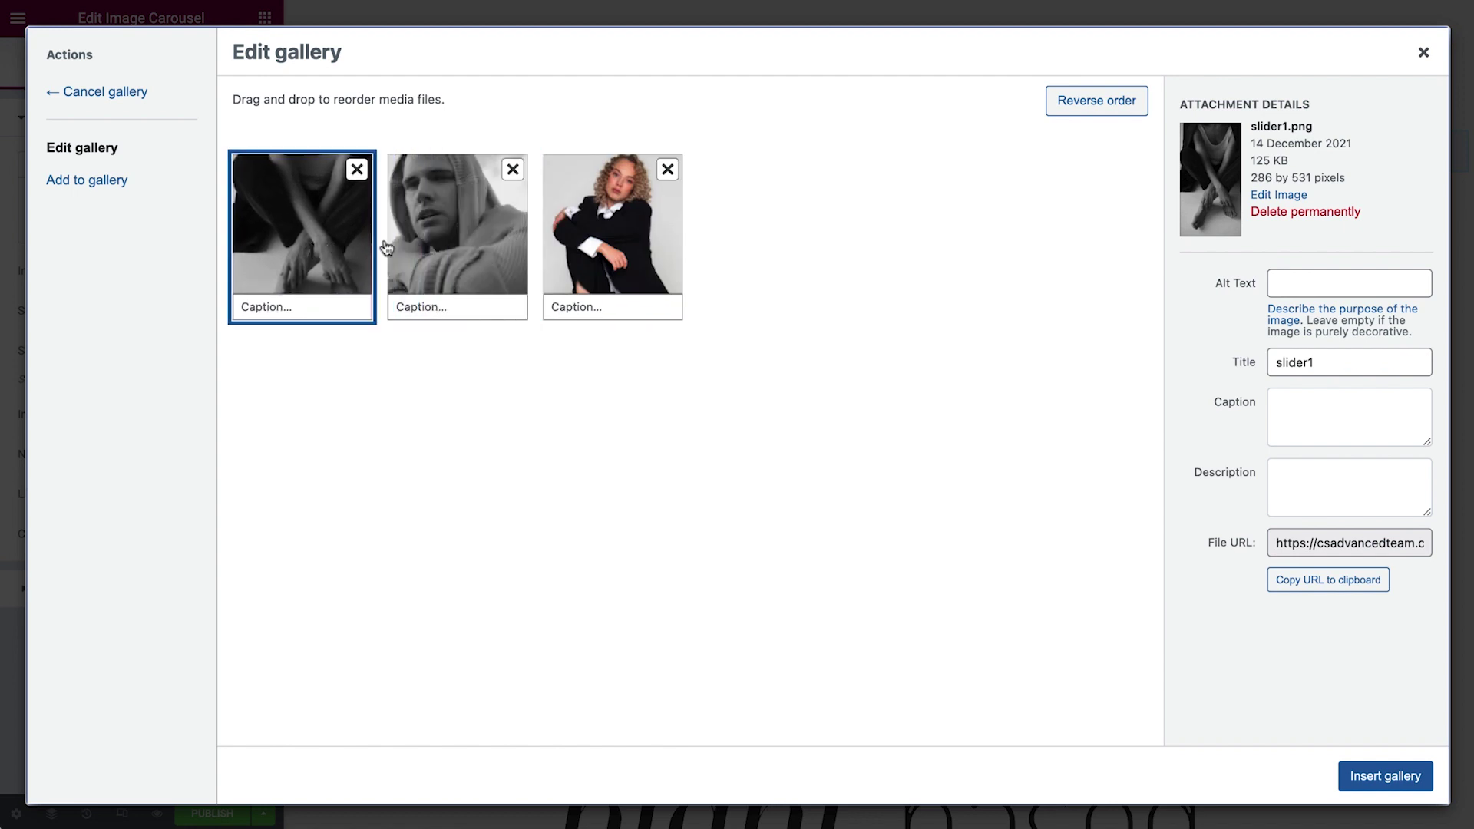
left_click(618, 254)
left_click_drag(618, 253, 470, 254)
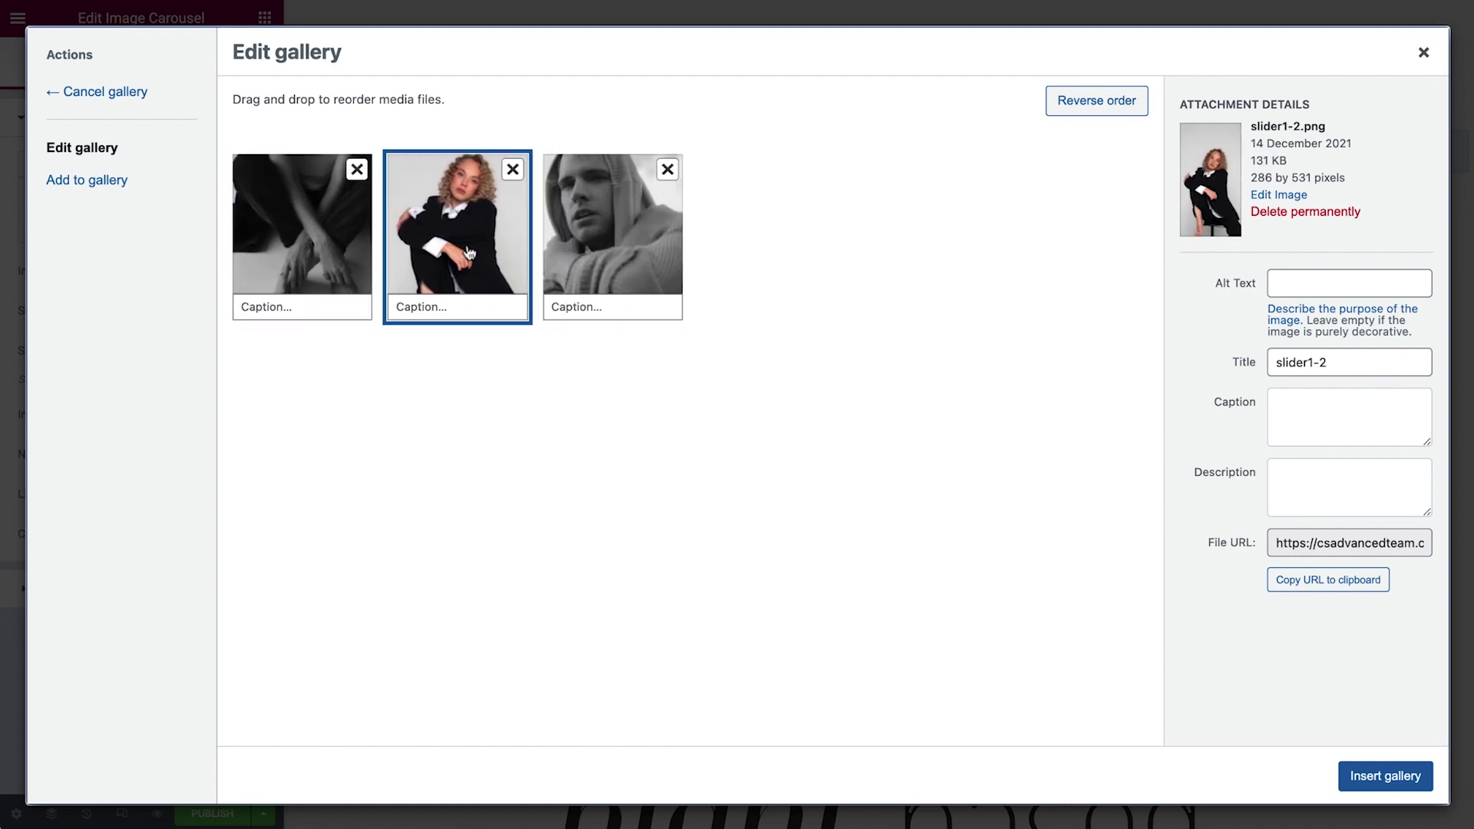
left_click(1369, 777)
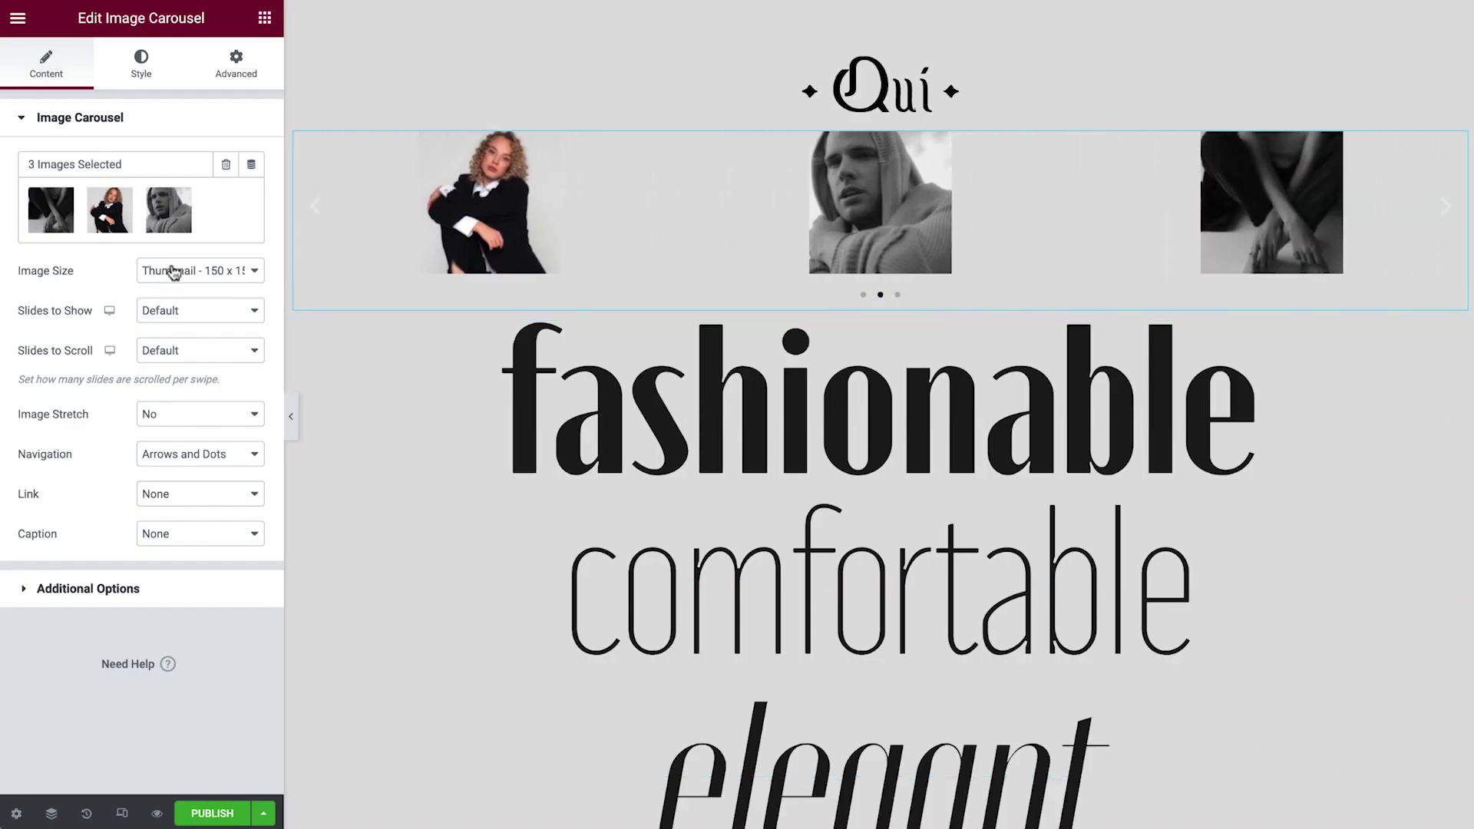
Set the carousel's image size to Custom 200 × 375
left_click(218, 273)
left_click(199, 415)
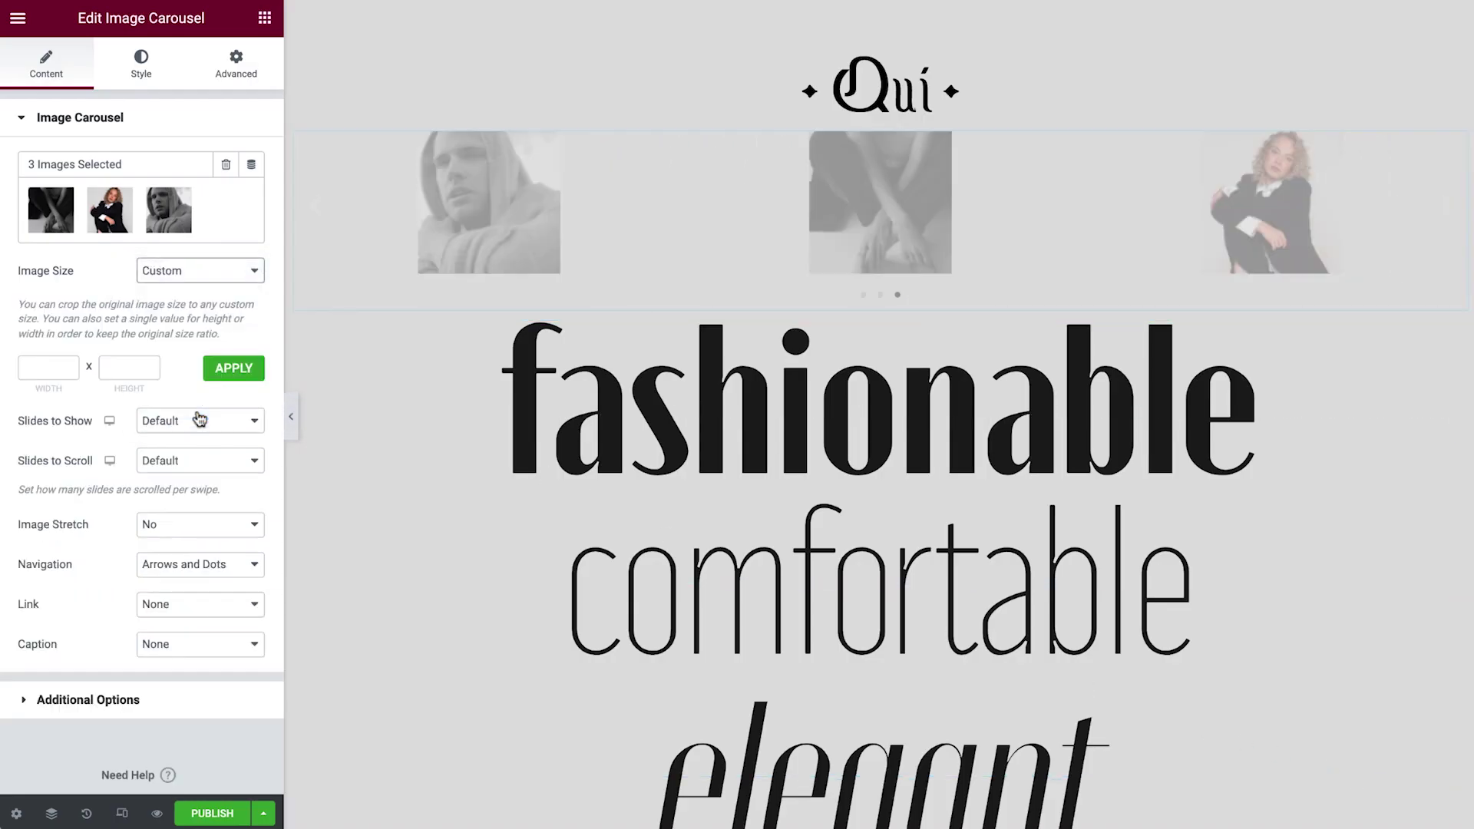
type("200")
left_click(118, 369)
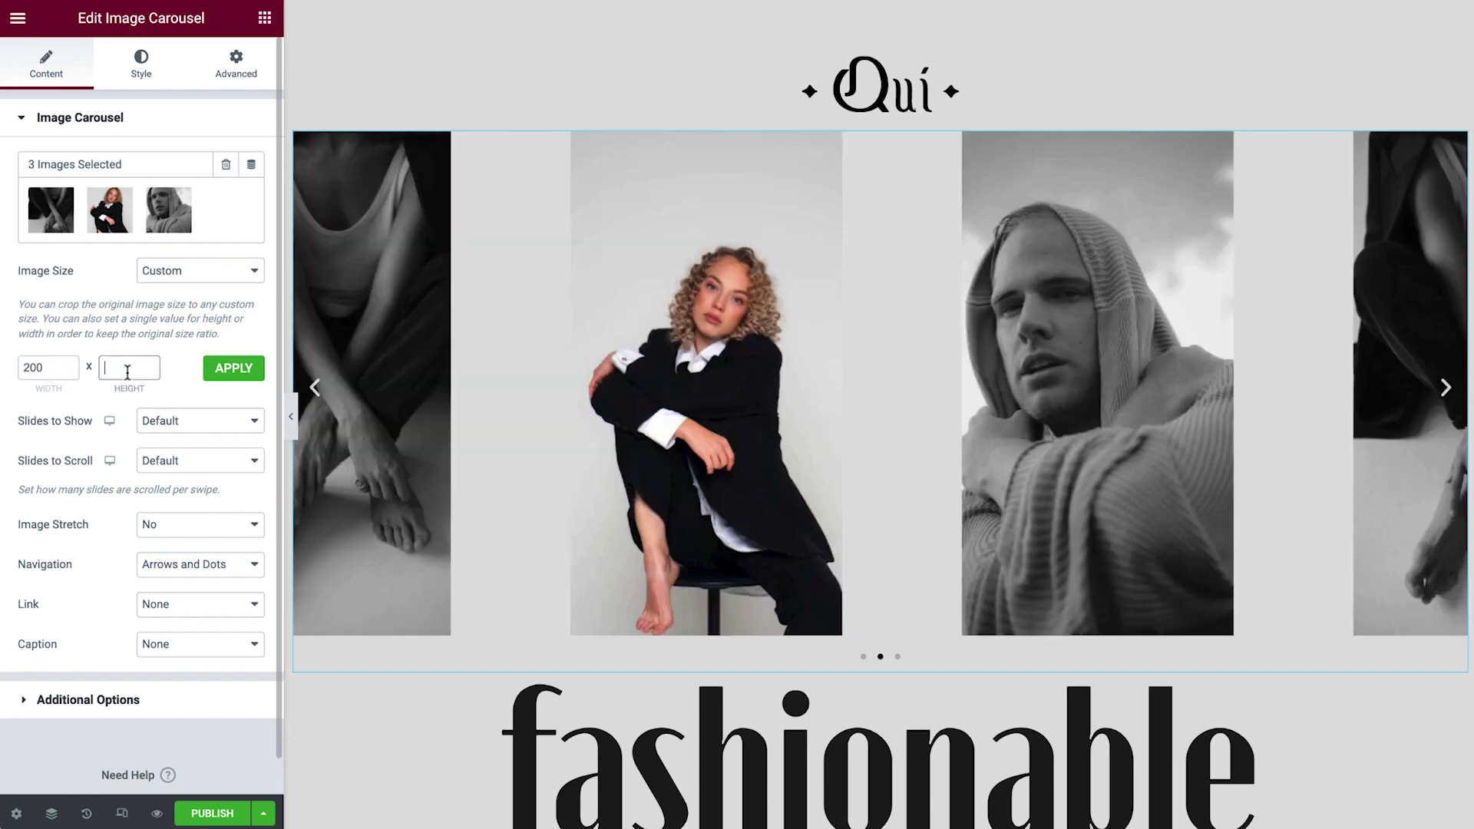
type("375")
left_click(234, 369)
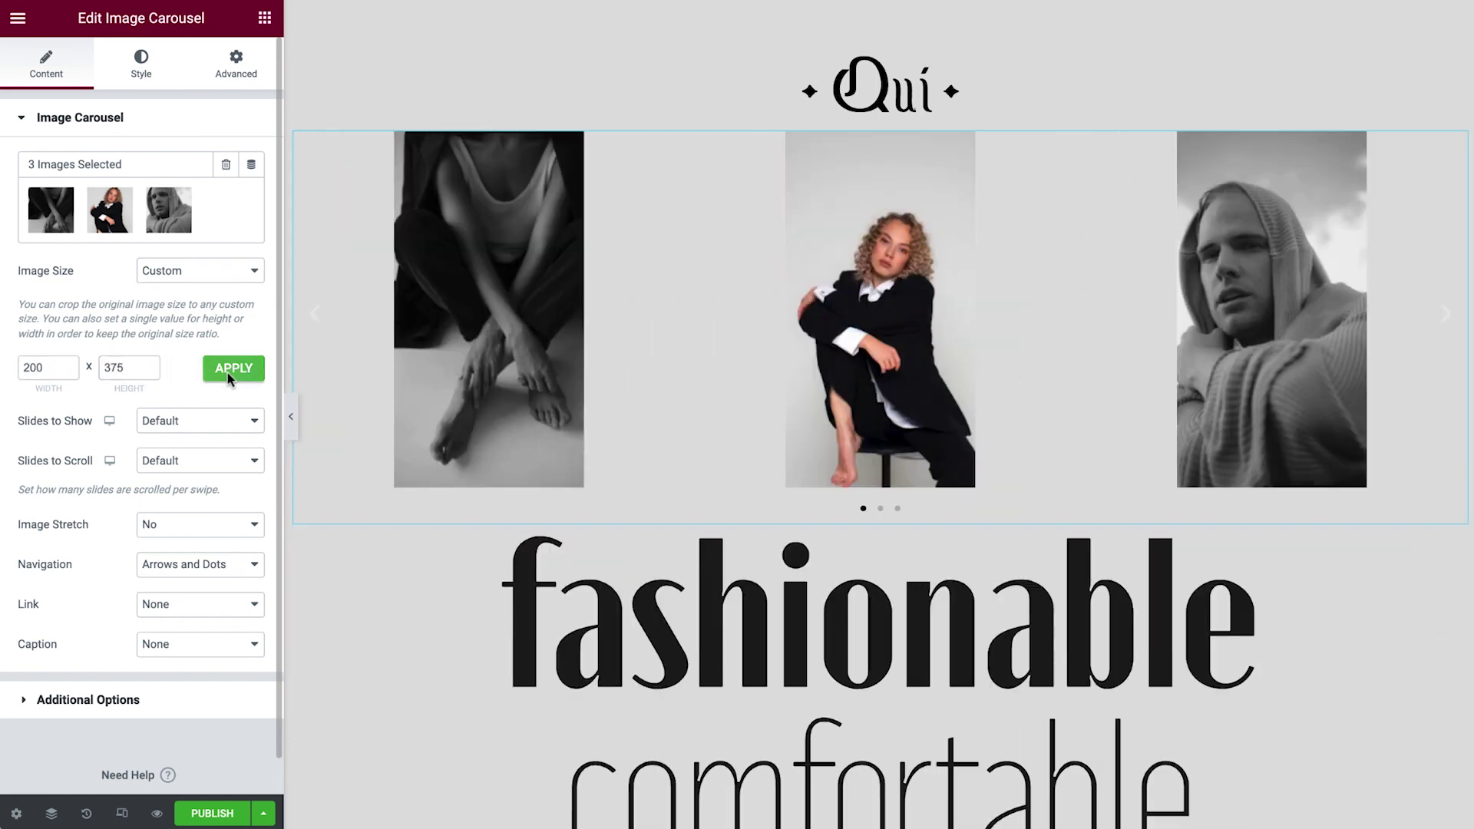
Set Slides to Show to 1 and Navigation to None
left_click(198, 428)
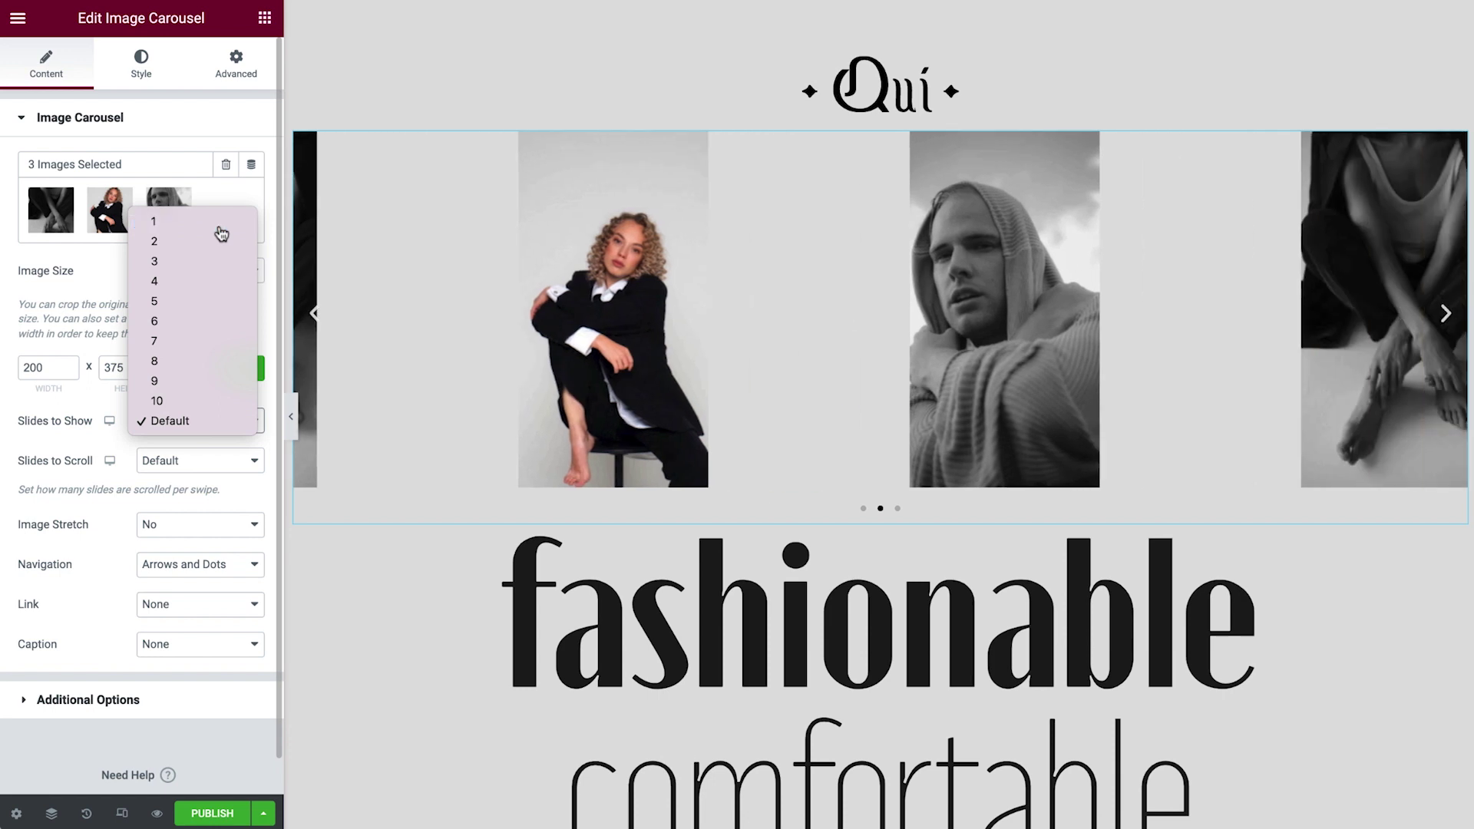
left_click(218, 224)
left_click(211, 499)
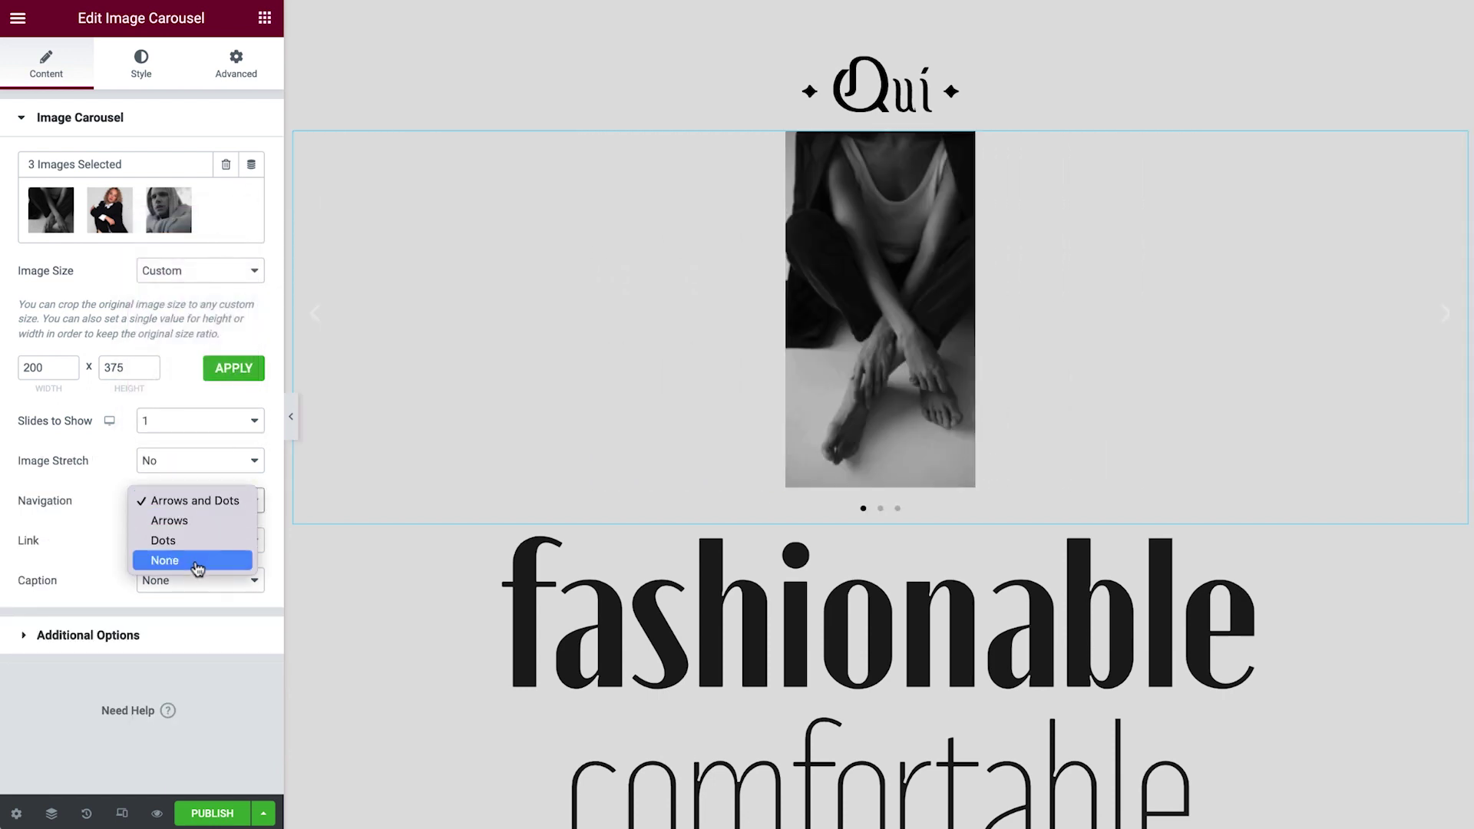
left_click(195, 561)
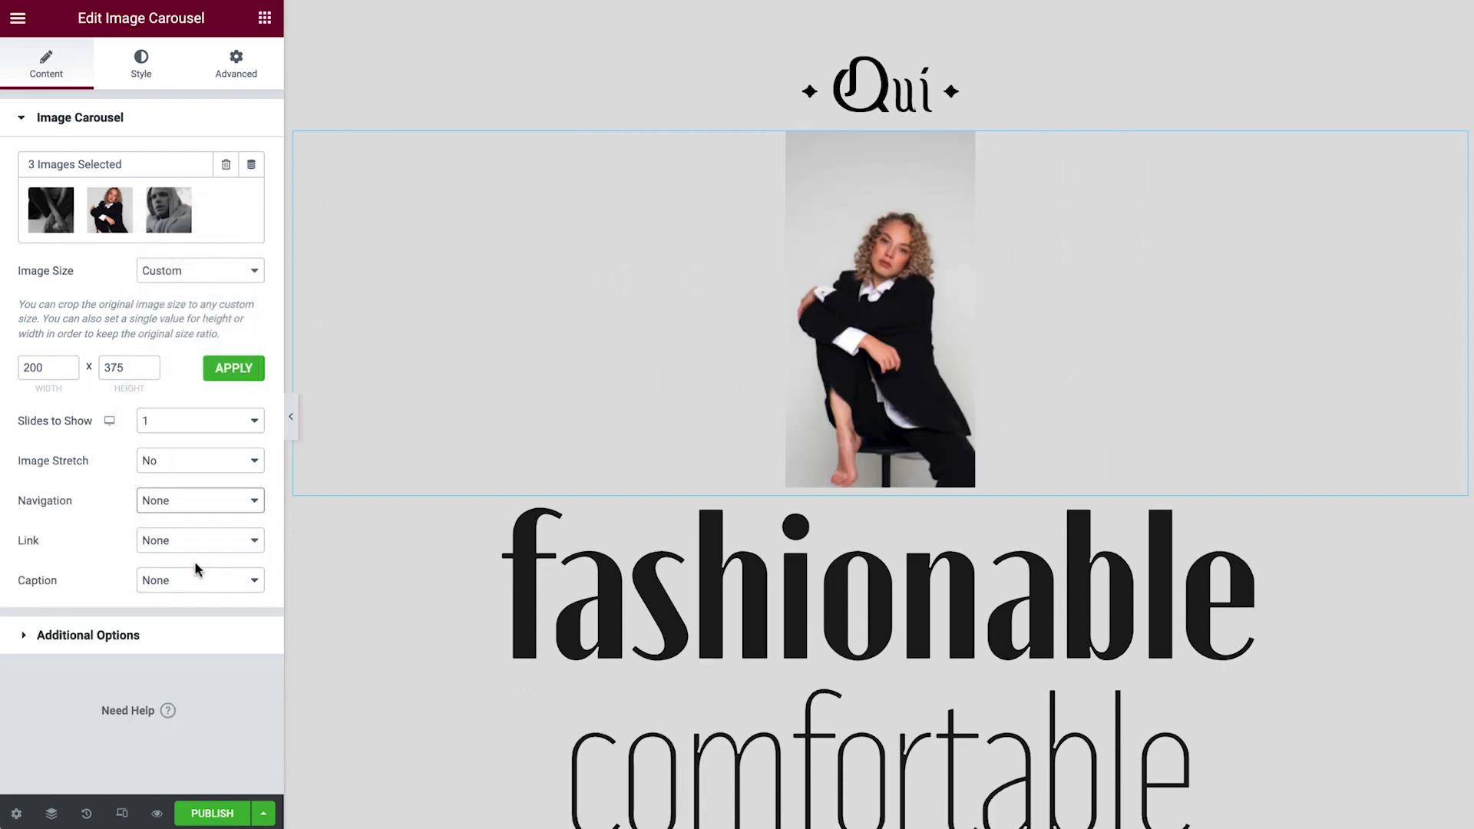
left_click(179, 647)
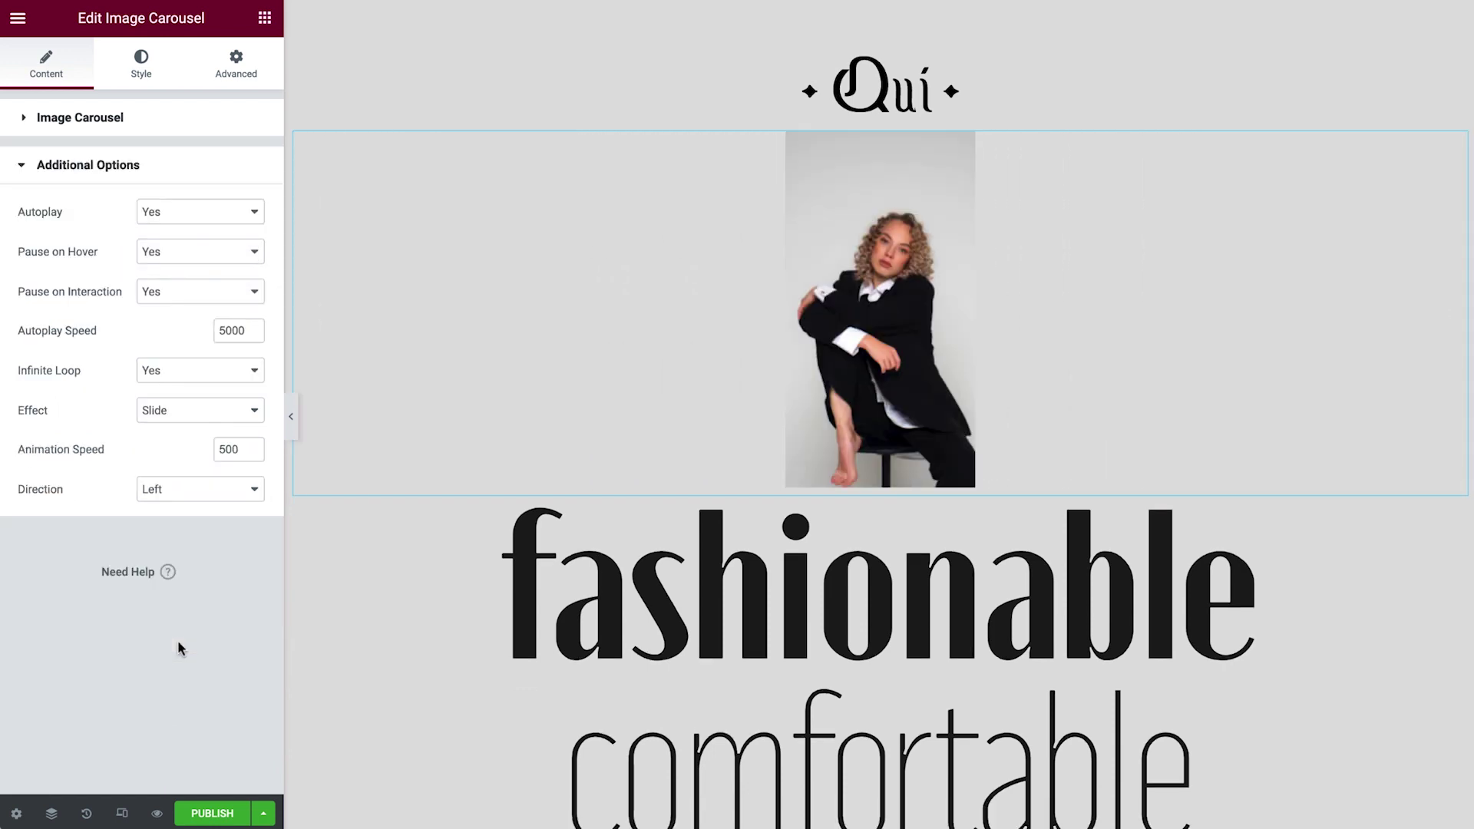
Set Pause on Hover and Pause on Interaction to No, Autoplay Speed 500, Effect Fade
left_click(206, 252)
left_click(206, 275)
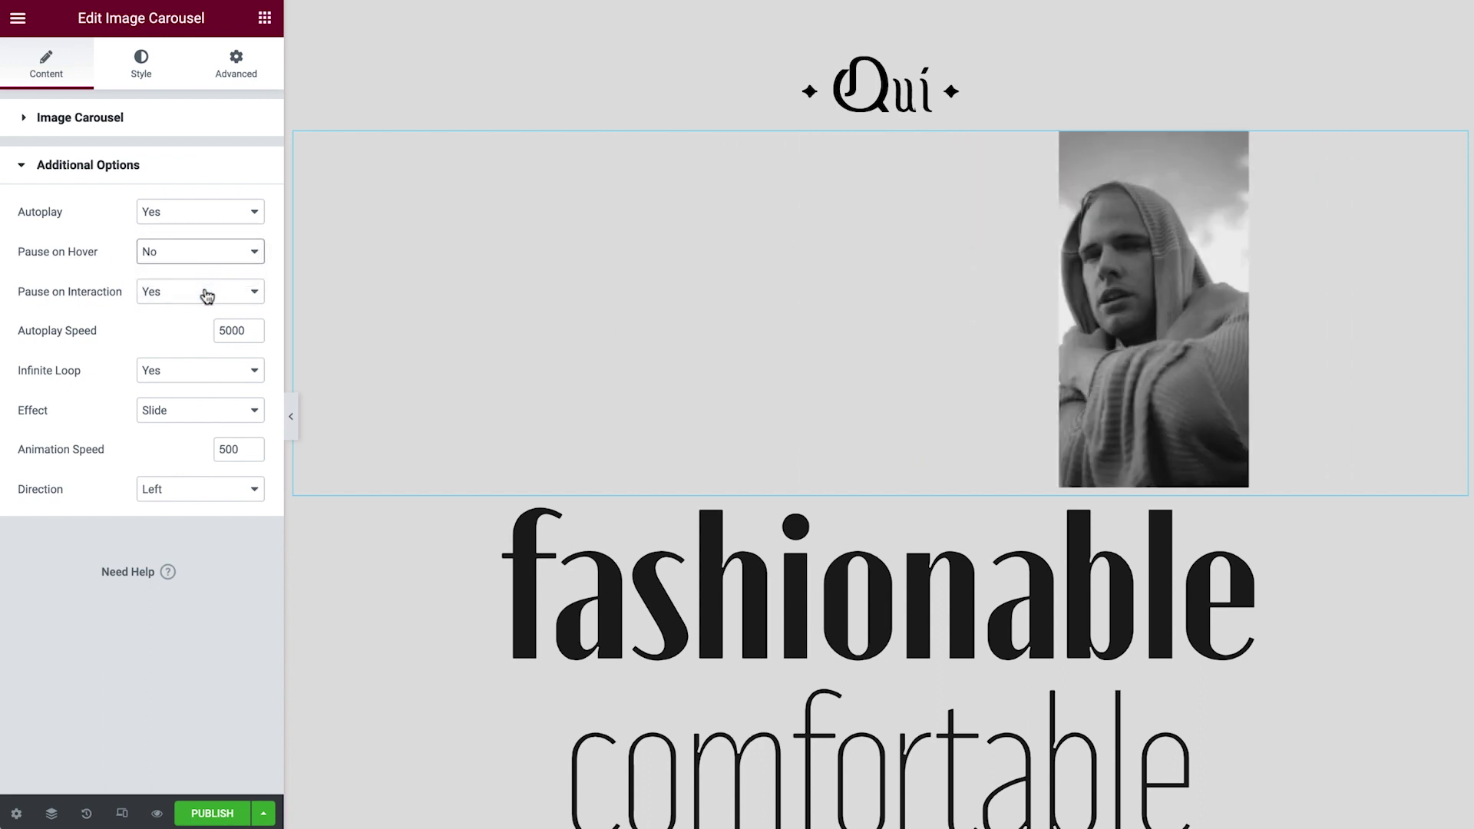
left_click(205, 294)
left_click(208, 311)
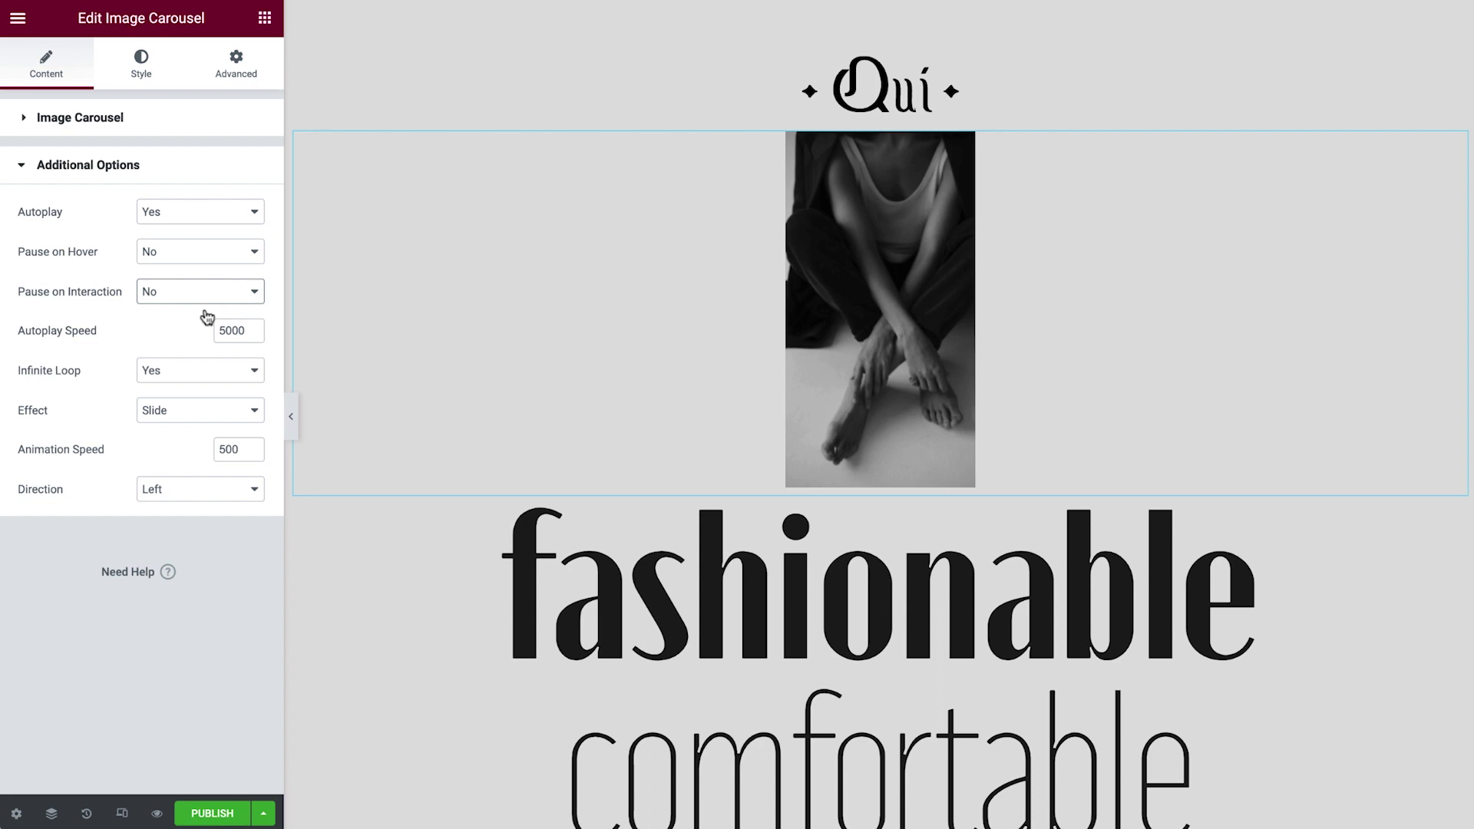
key("BackSpace")
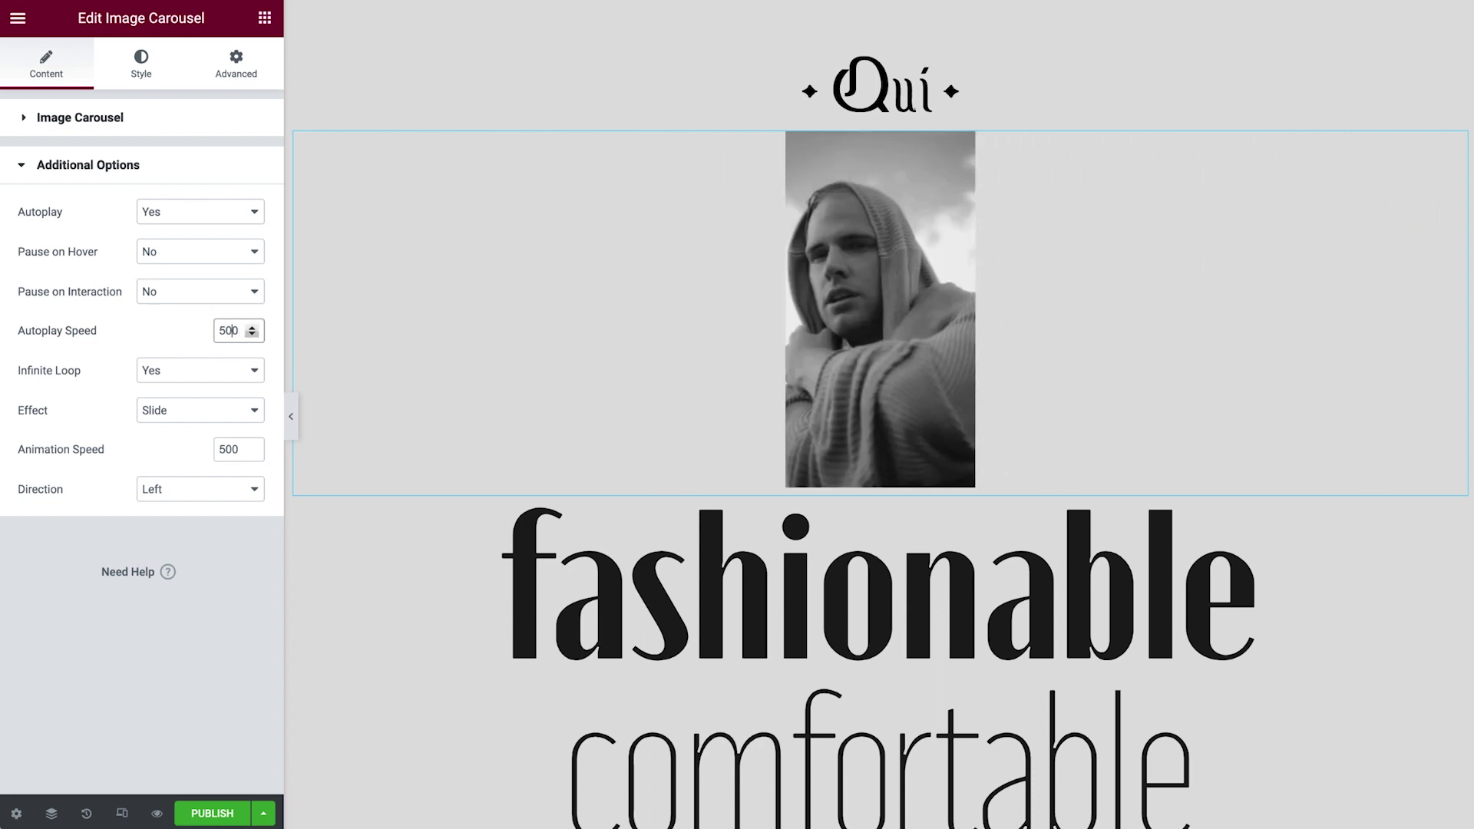
left_click(220, 412)
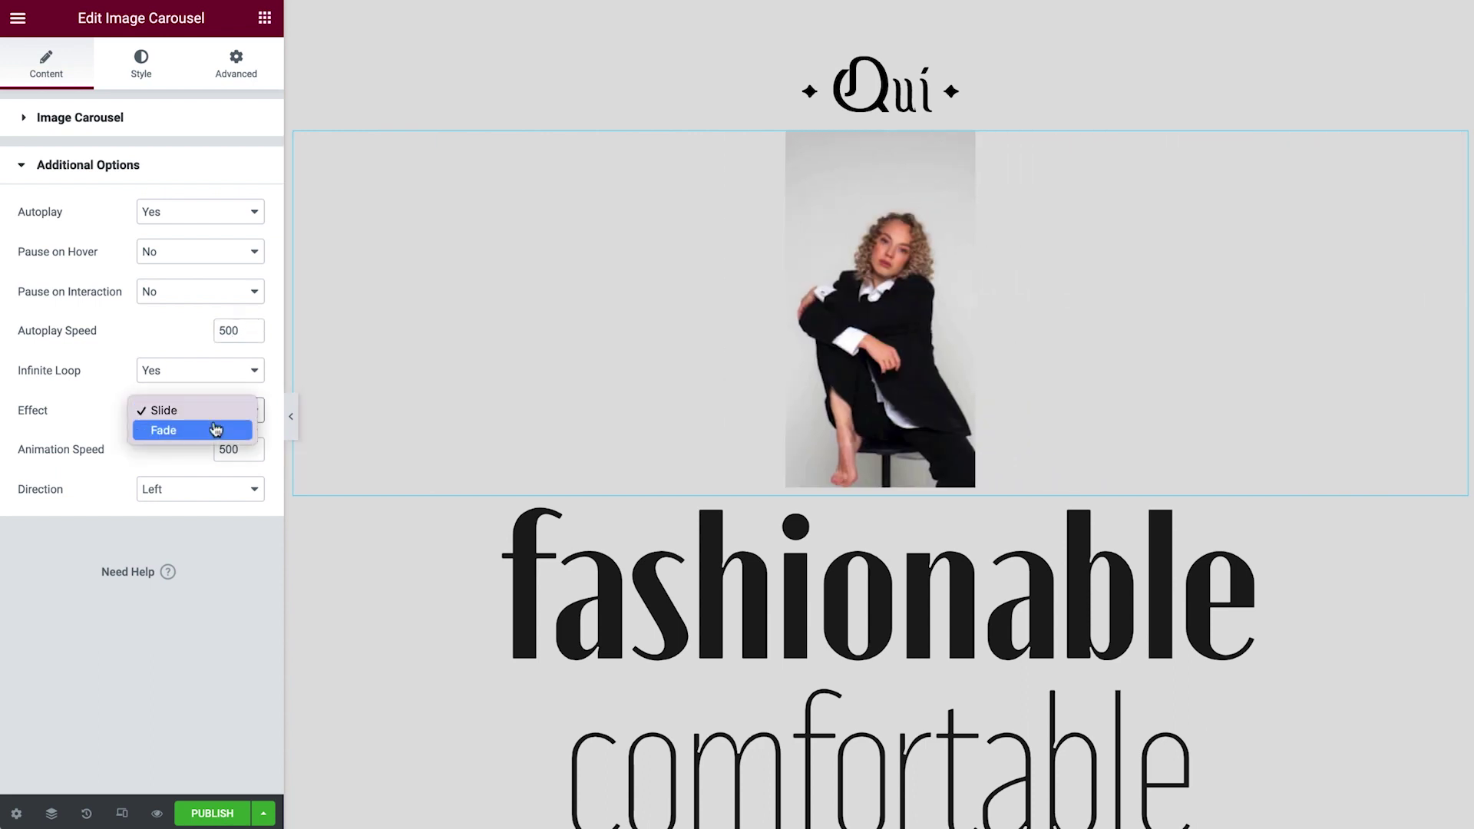
left_click(216, 430)
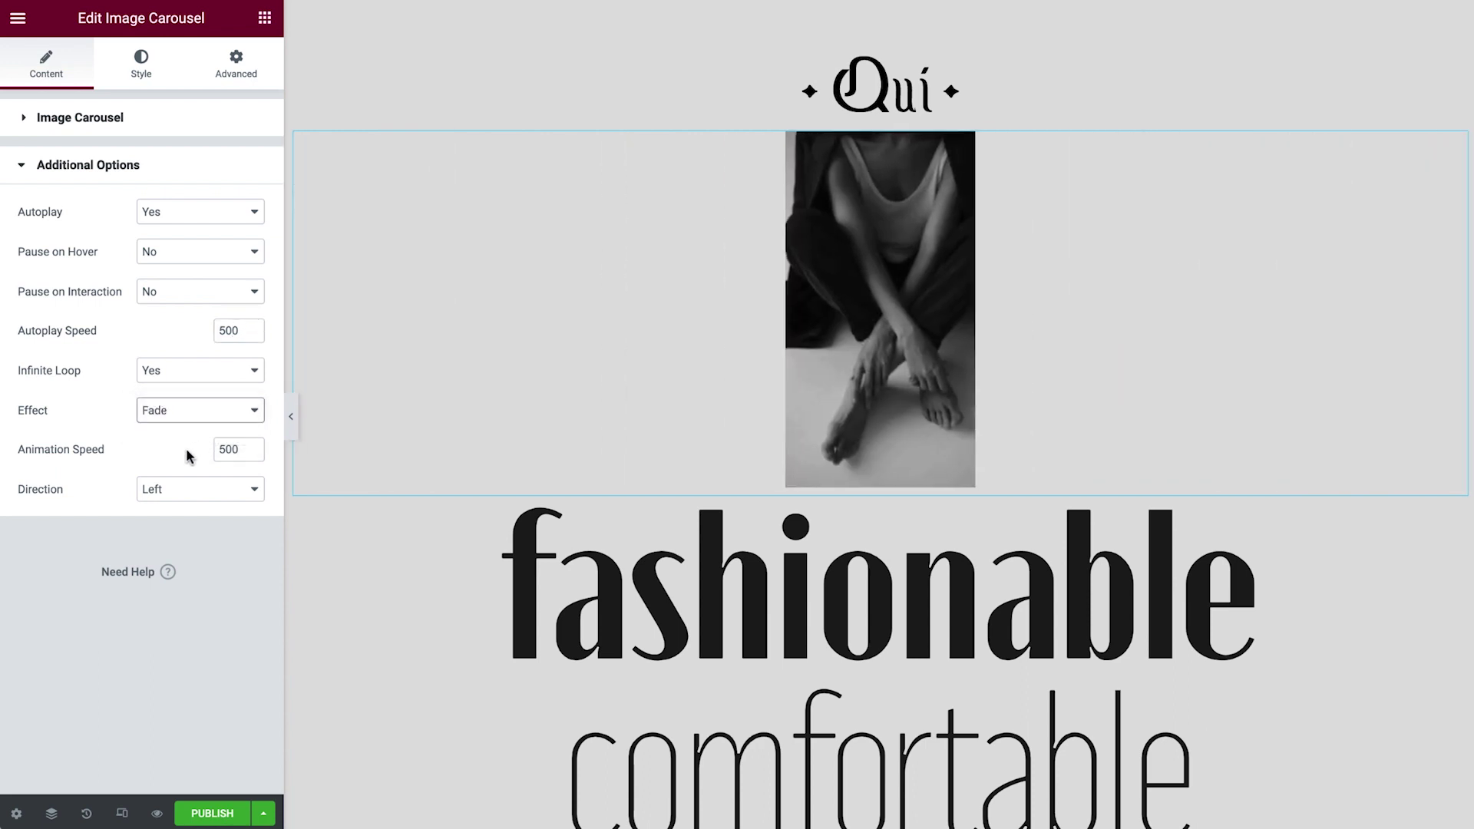
left_click(140, 69)
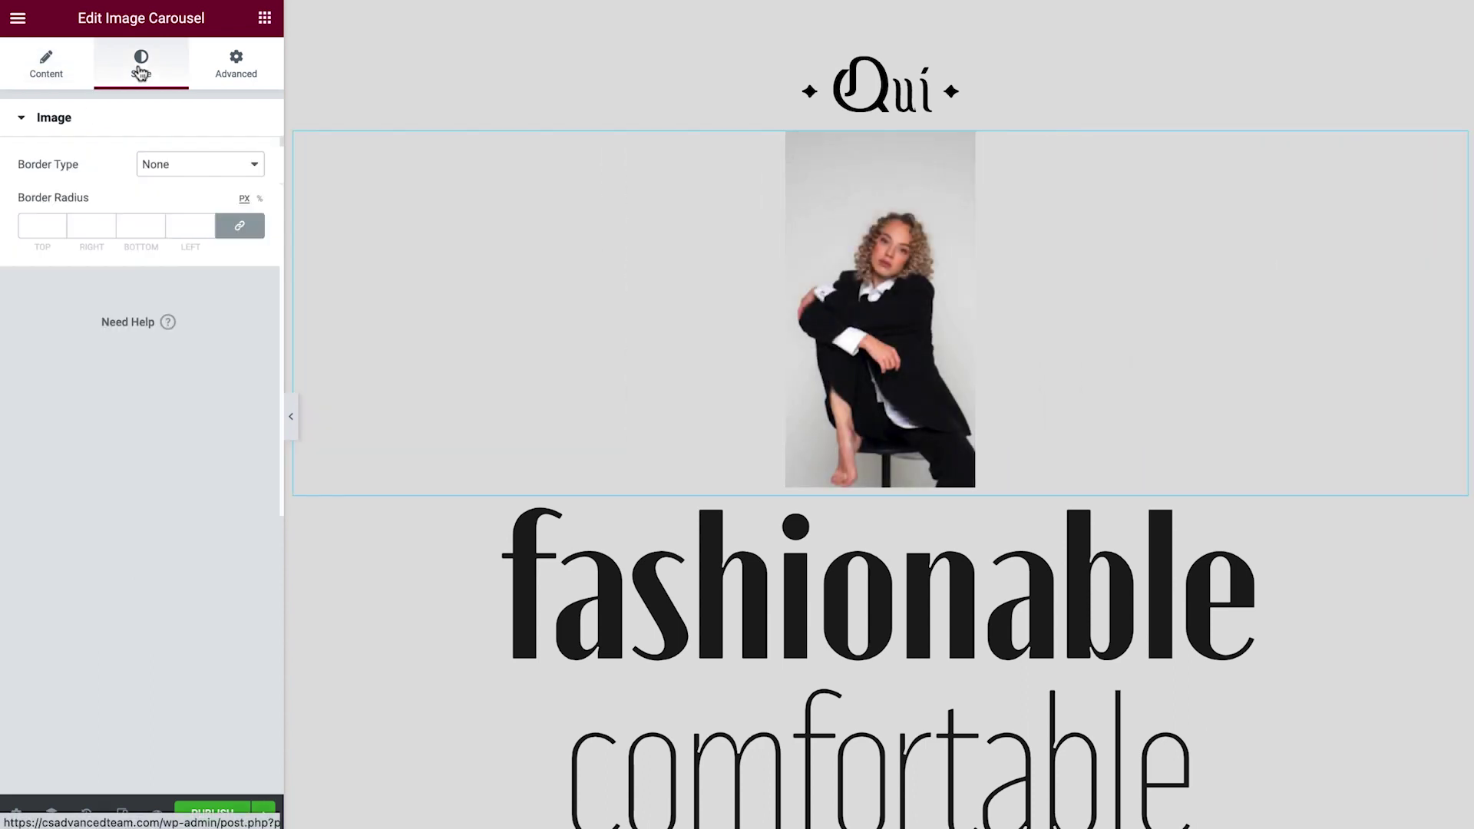
Round the carousel images to a 144 border radius on all sides and set position to Fixed
left_click(49, 220)
type("144")
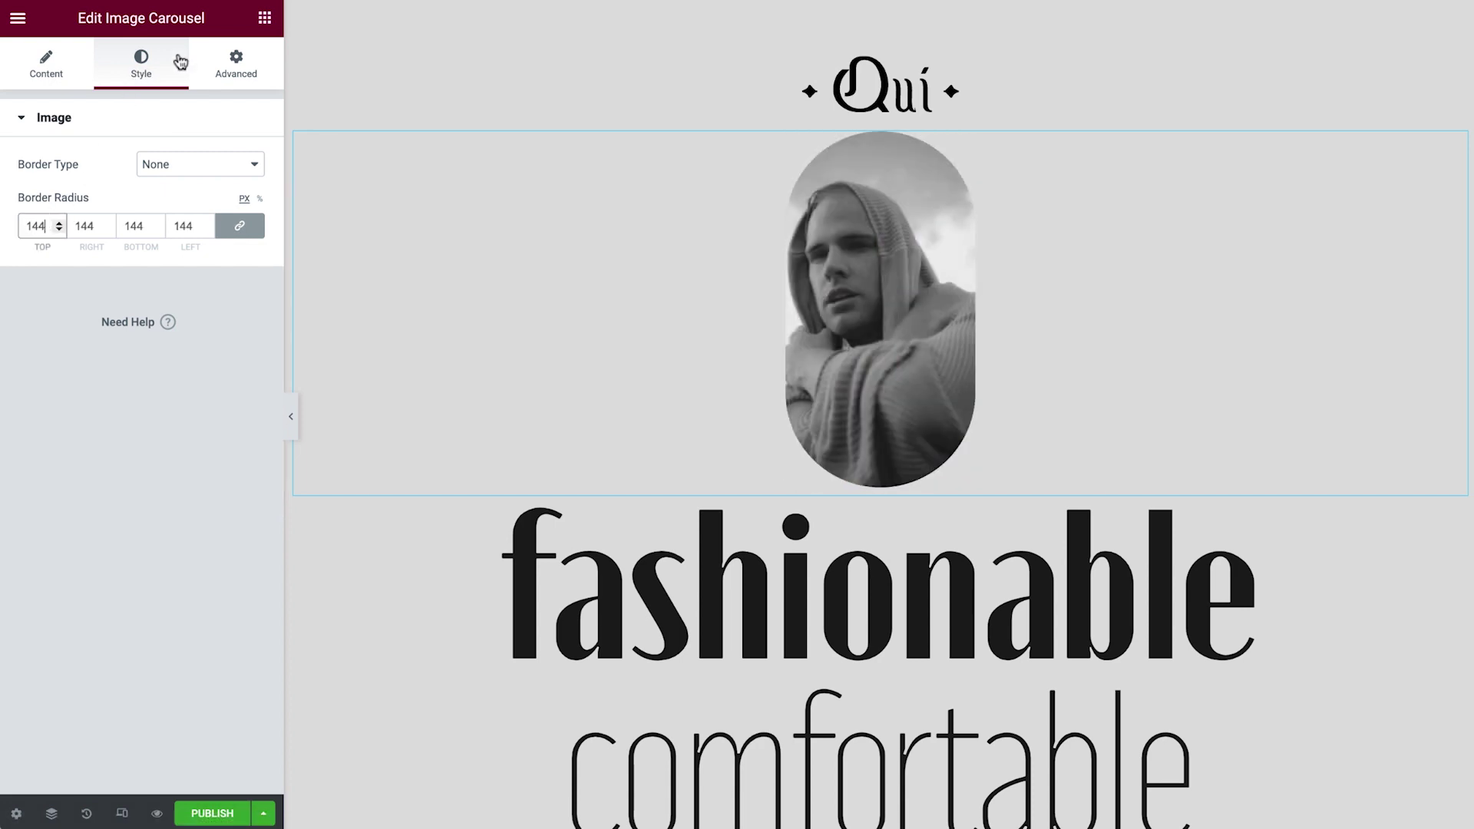
left_click(220, 69)
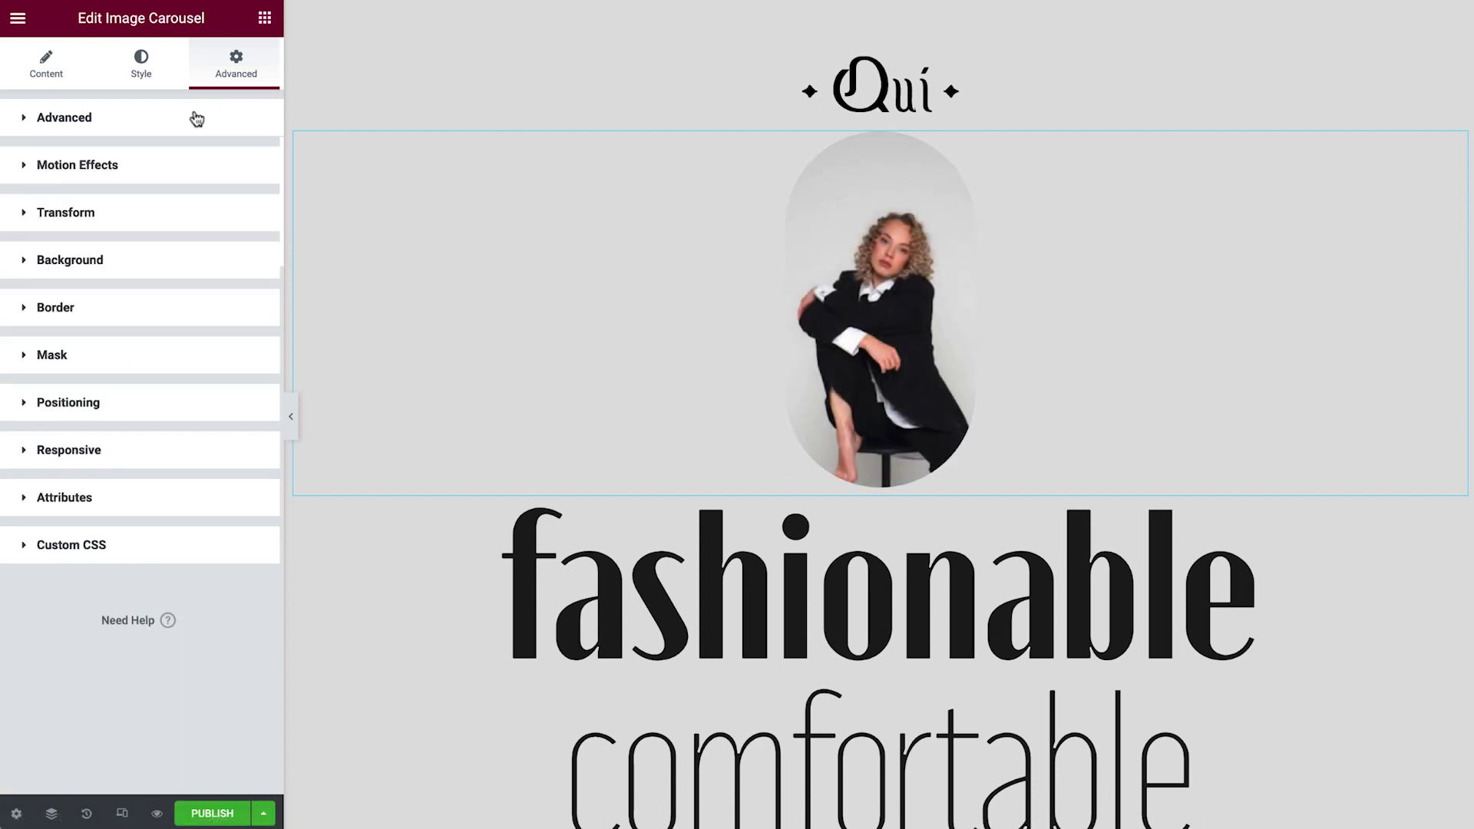
left_click(191, 400)
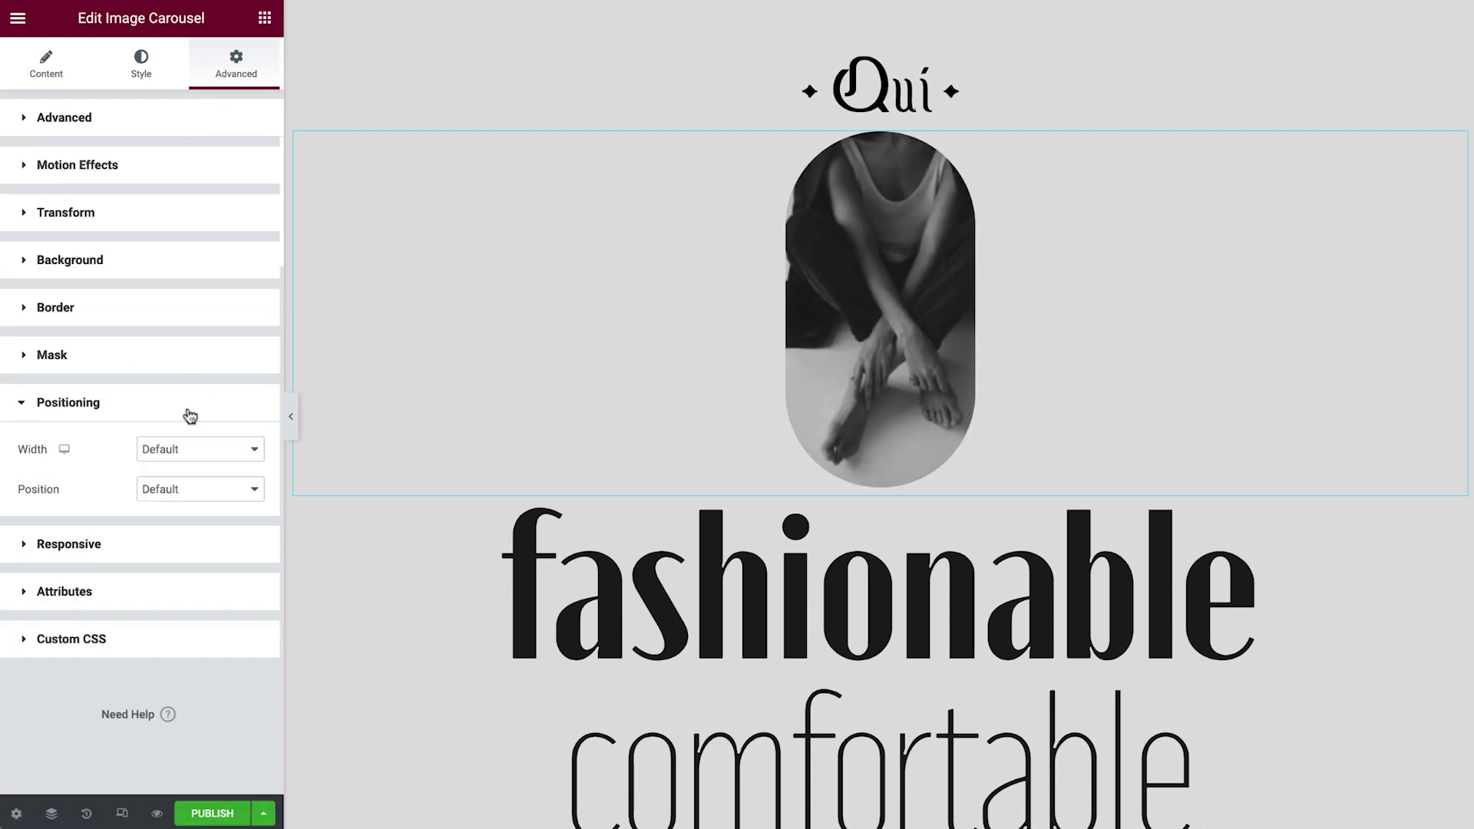
left_click(200, 504)
left_click(195, 536)
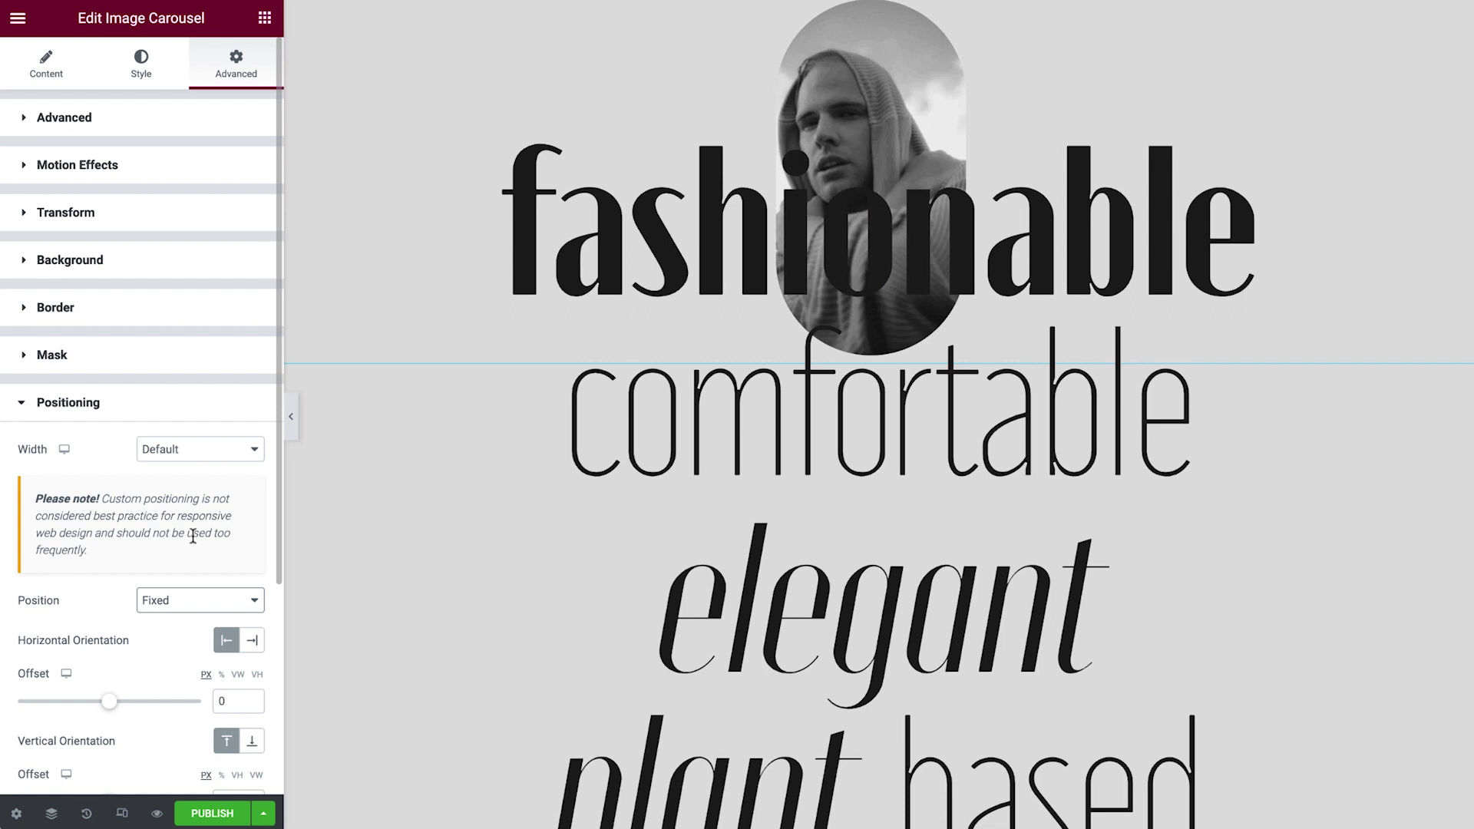
Offset the fixed carousel -34.9 vw horizontally and 5.99 vh vertically, then duplicate it
left_click(238, 674)
type("34.9")
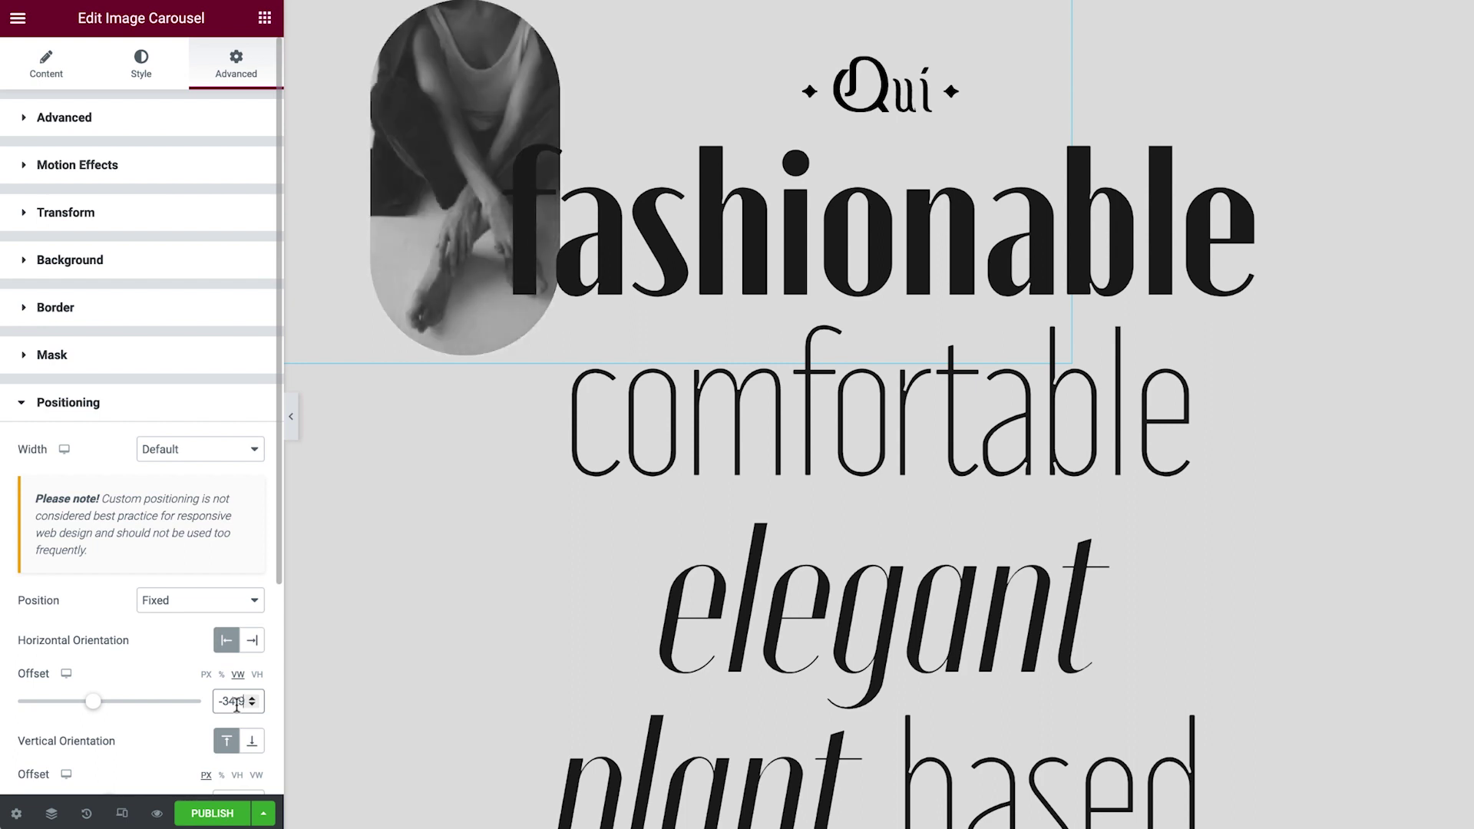
scroll(239, 706, "down", 3)
scroll(238, 708, "down", 1)
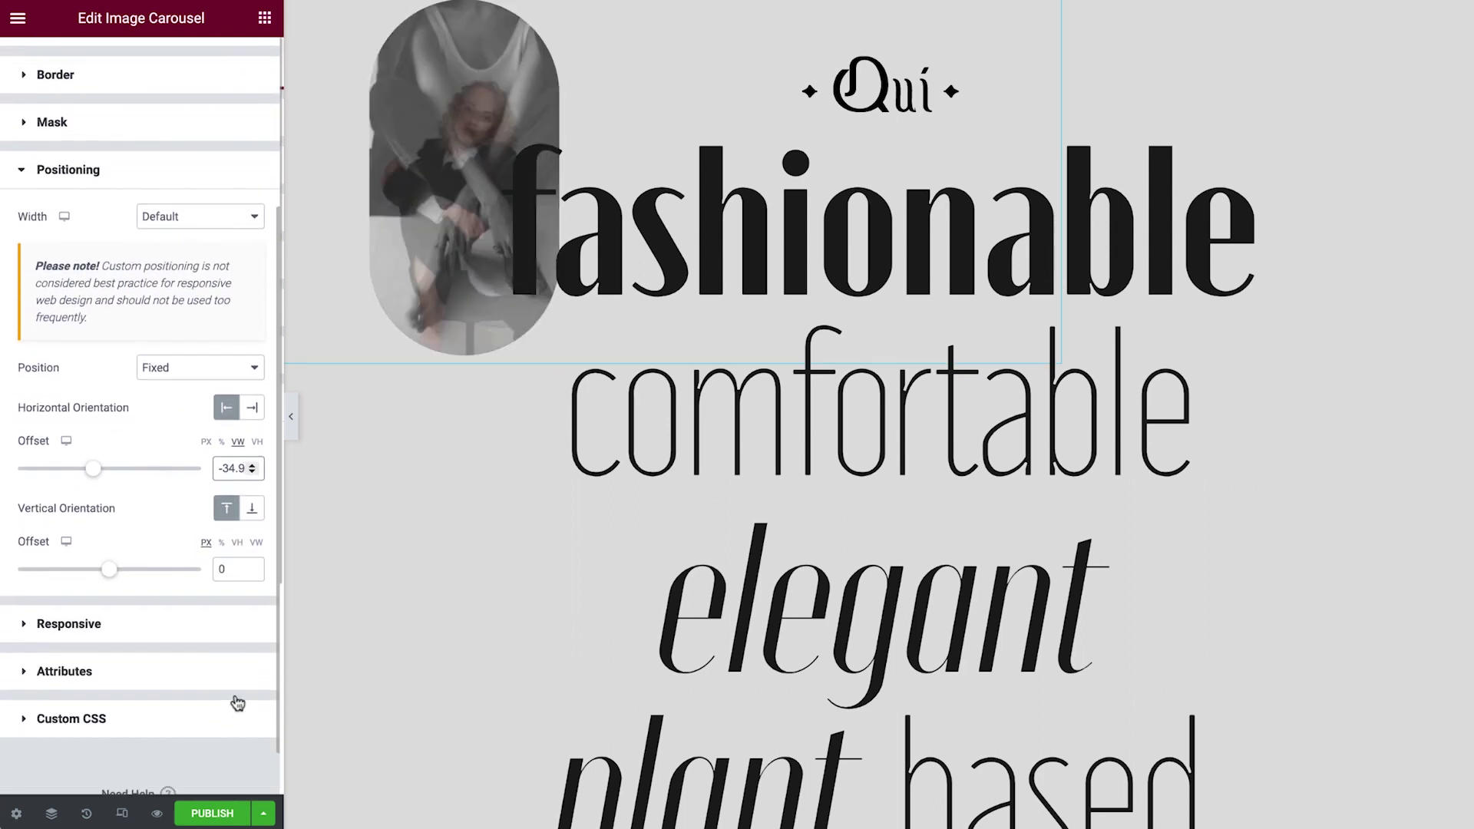
left_click(237, 542)
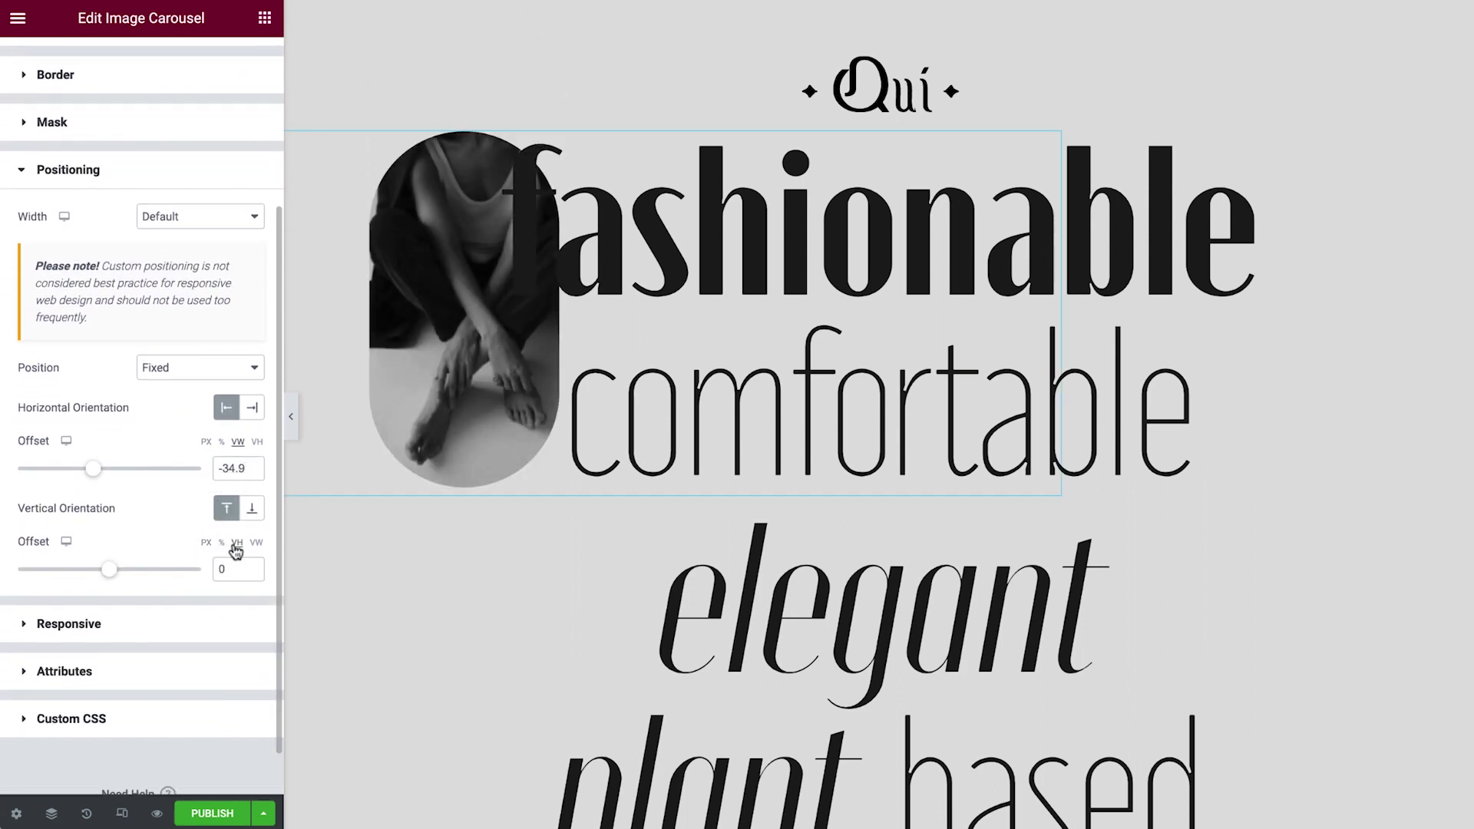
type("-5.99")
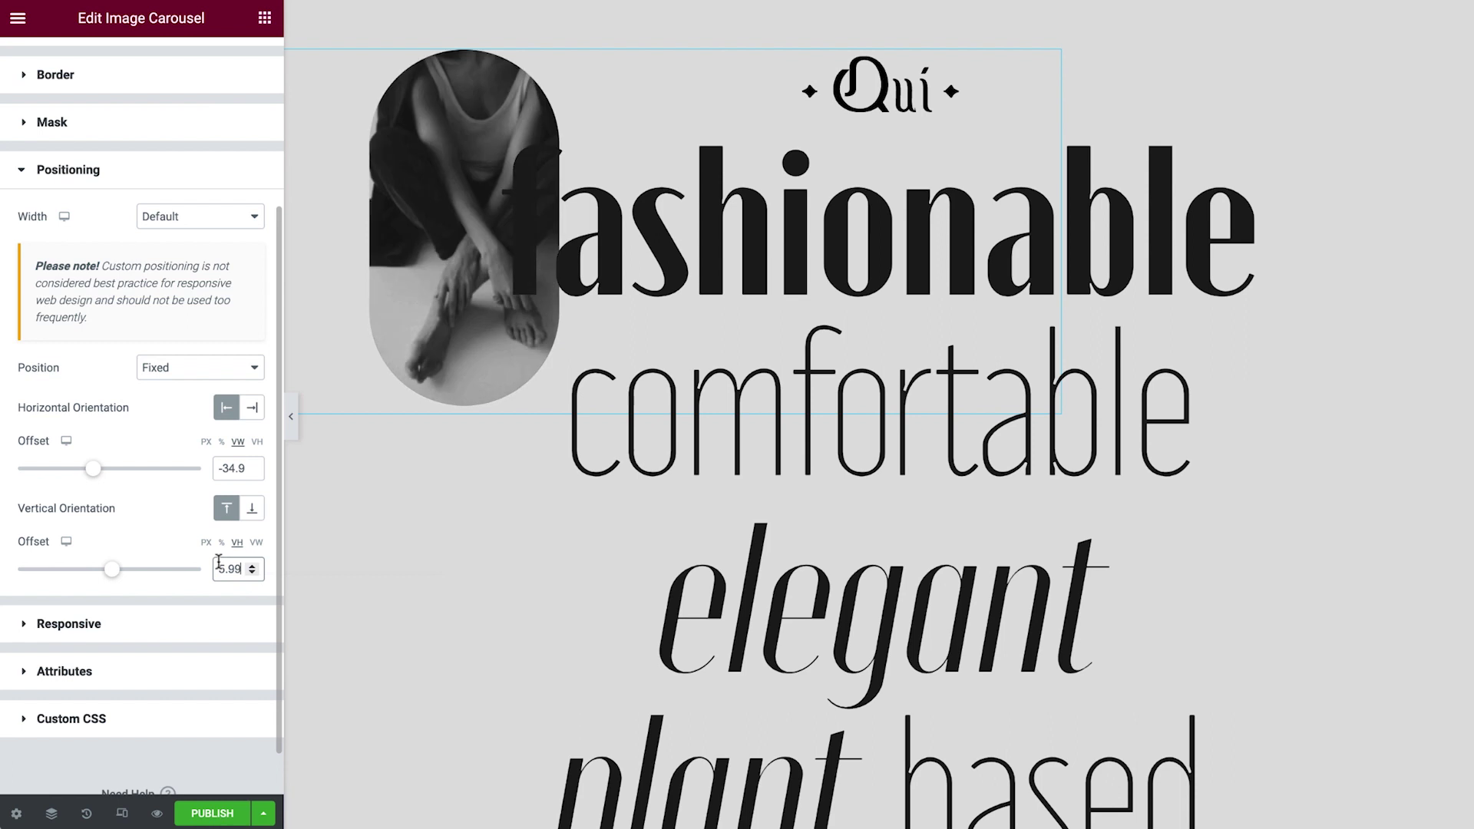
right_click(756, 92)
left_click(784, 135)
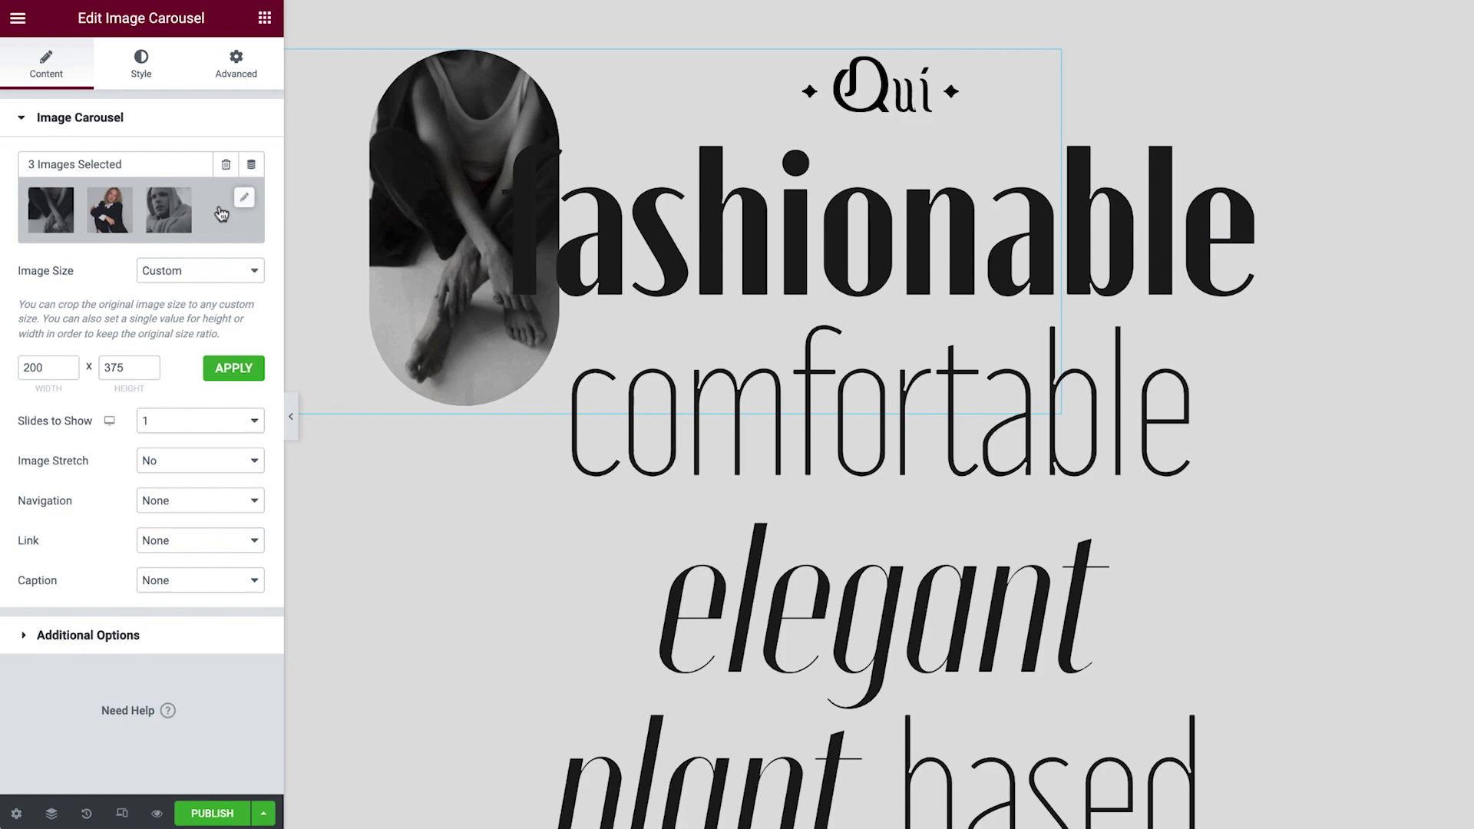
Clear the duplicate's gallery and create a new one from the yellow-coat, pink-coat and white-trousers photos
left_click(223, 165)
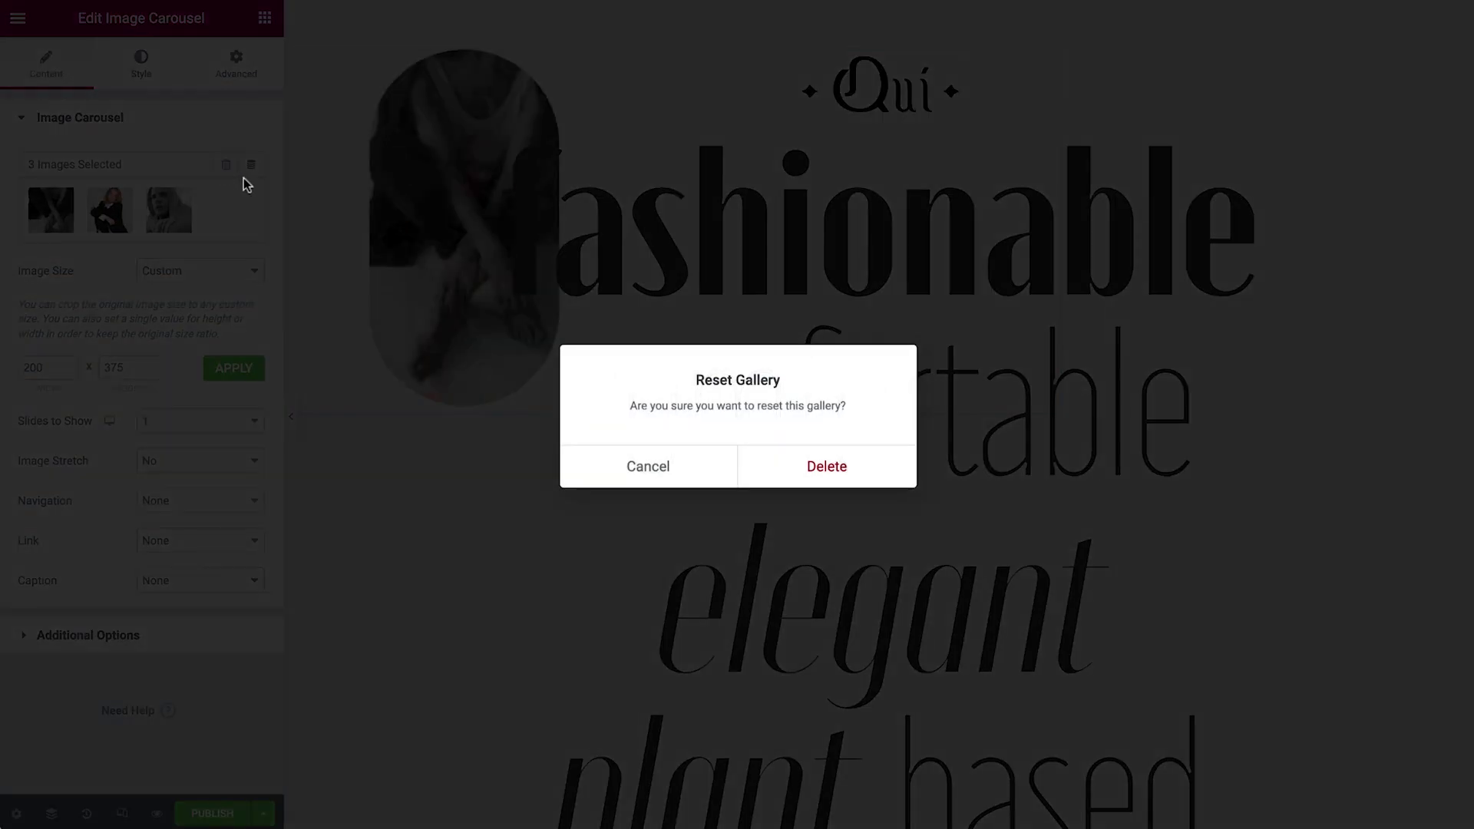
left_click(806, 475)
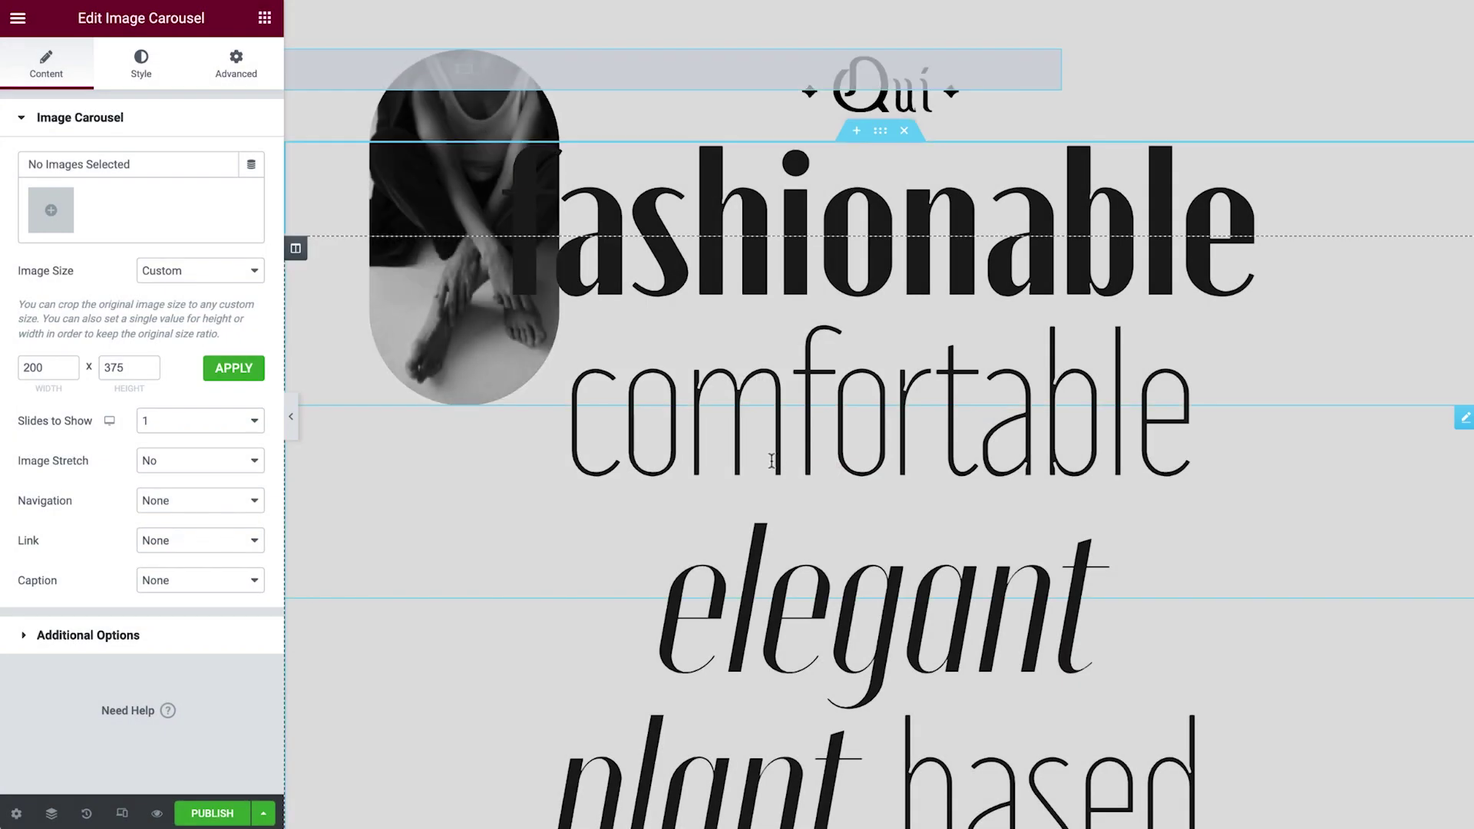
left_click(69, 221)
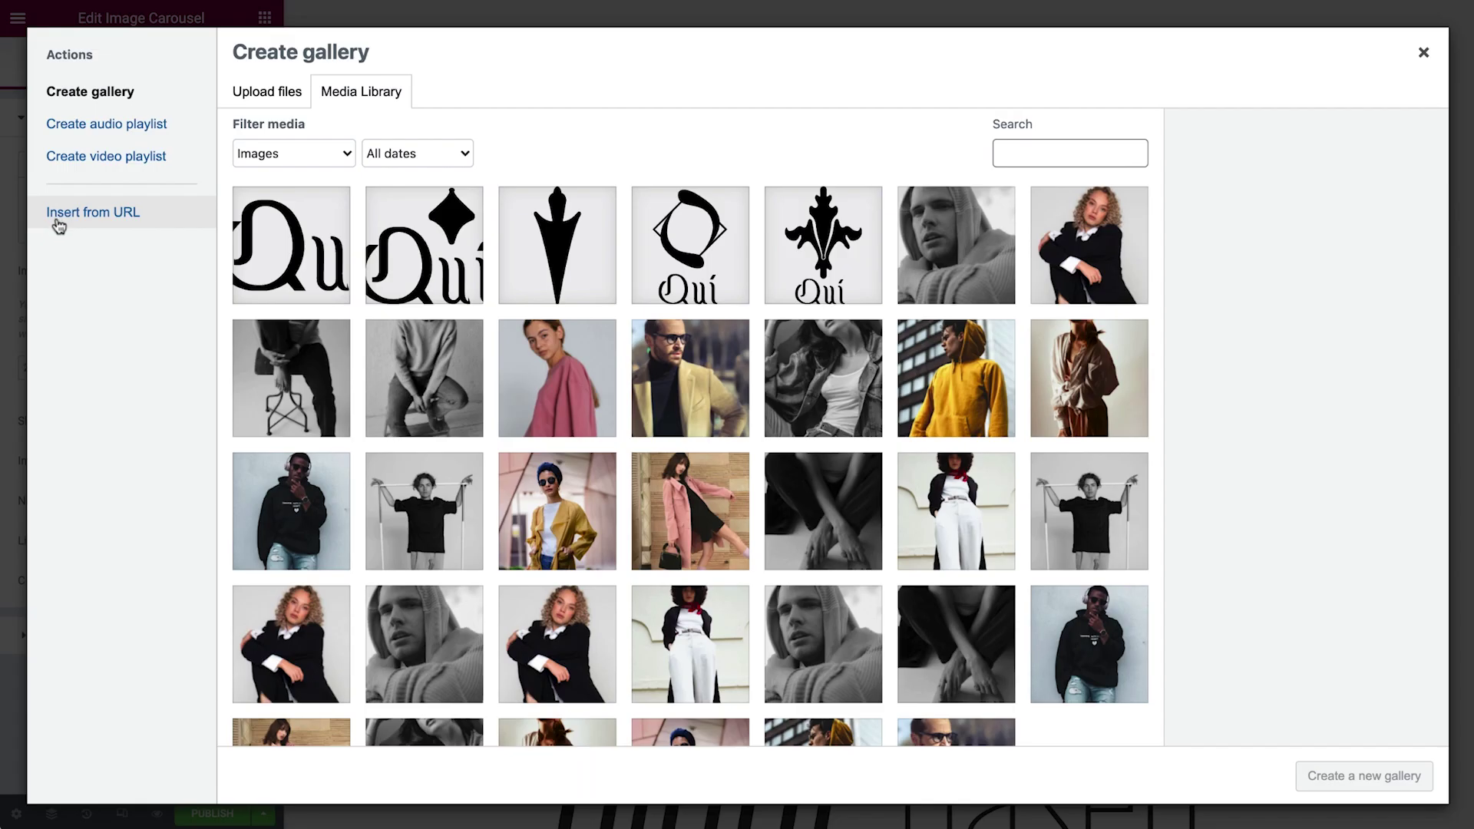
left_click(547, 515)
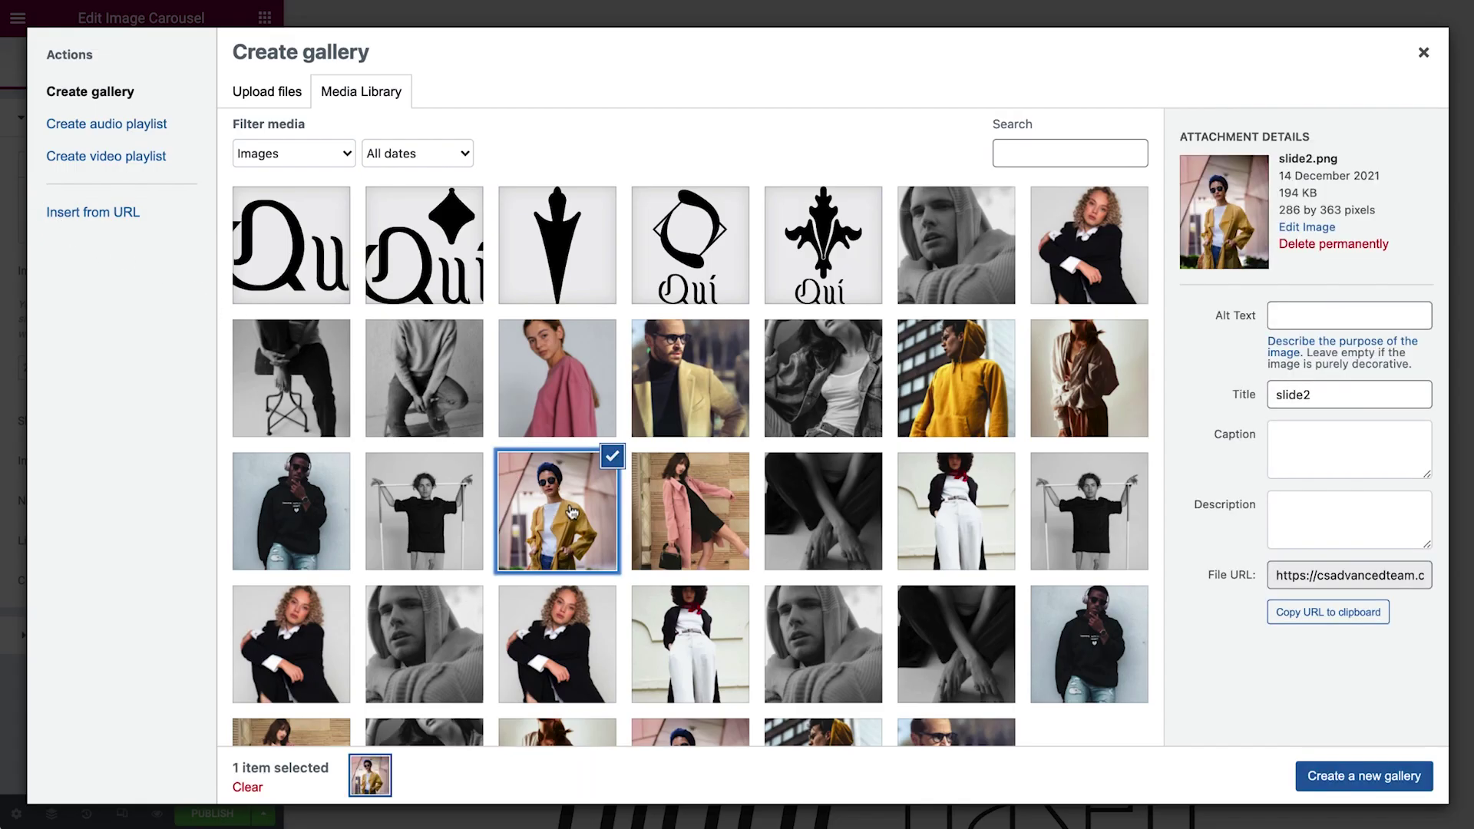
left_click(652, 503)
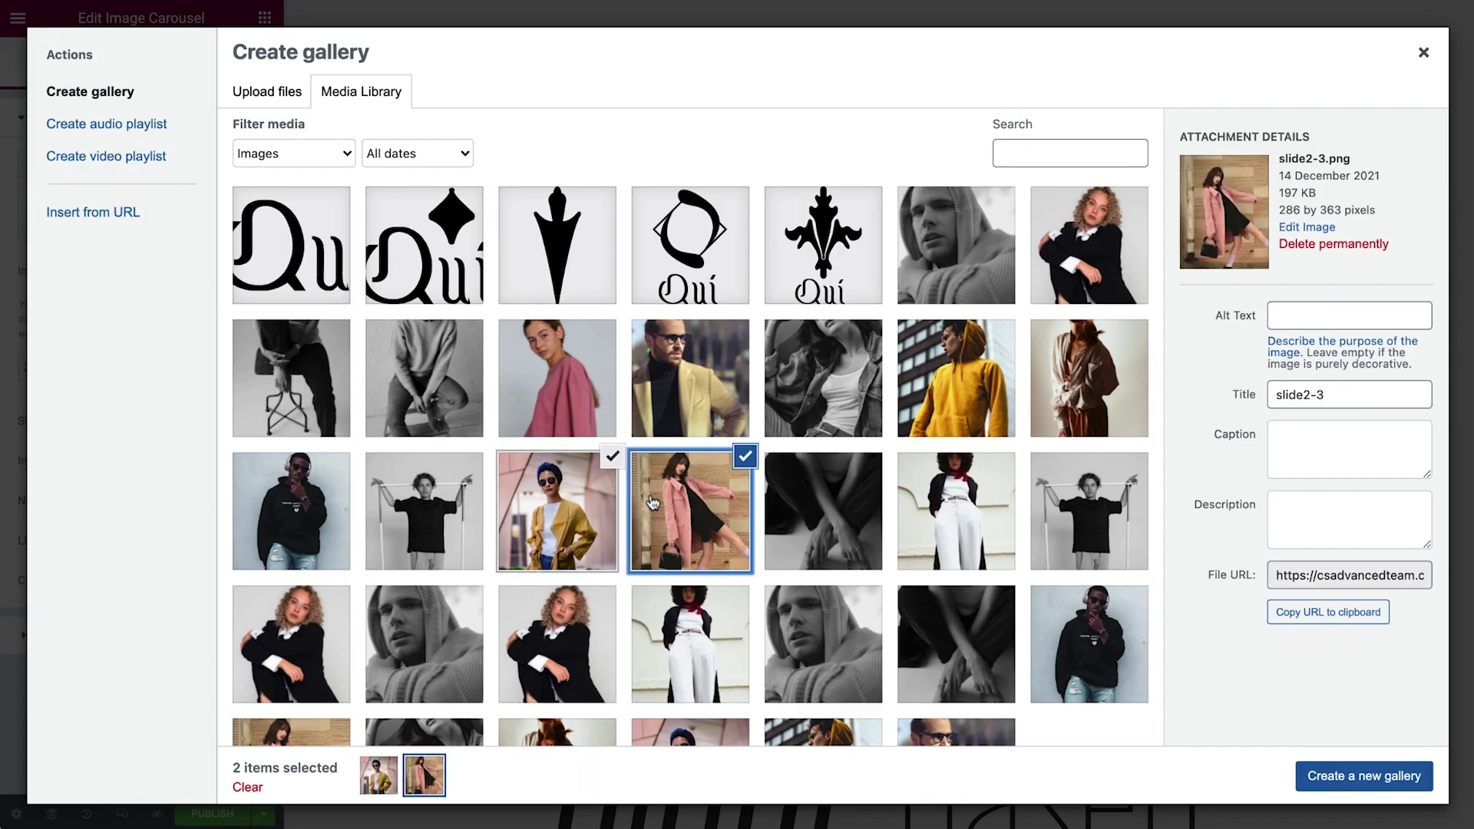
left_click(1005, 488)
left_click(1367, 777)
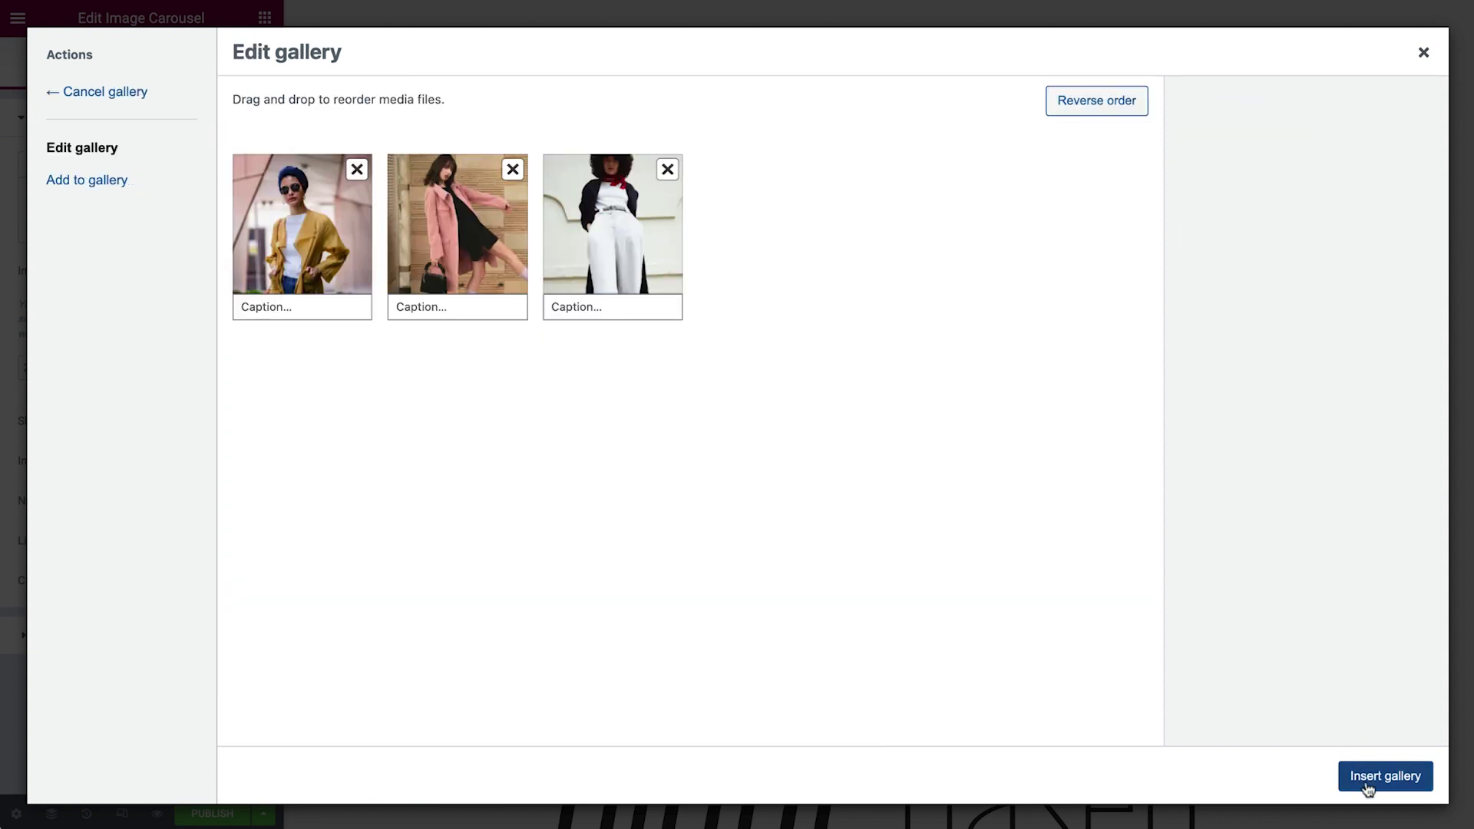
Move the pink-coat image to last place and insert the gallery into the carousel
left_click(324, 263)
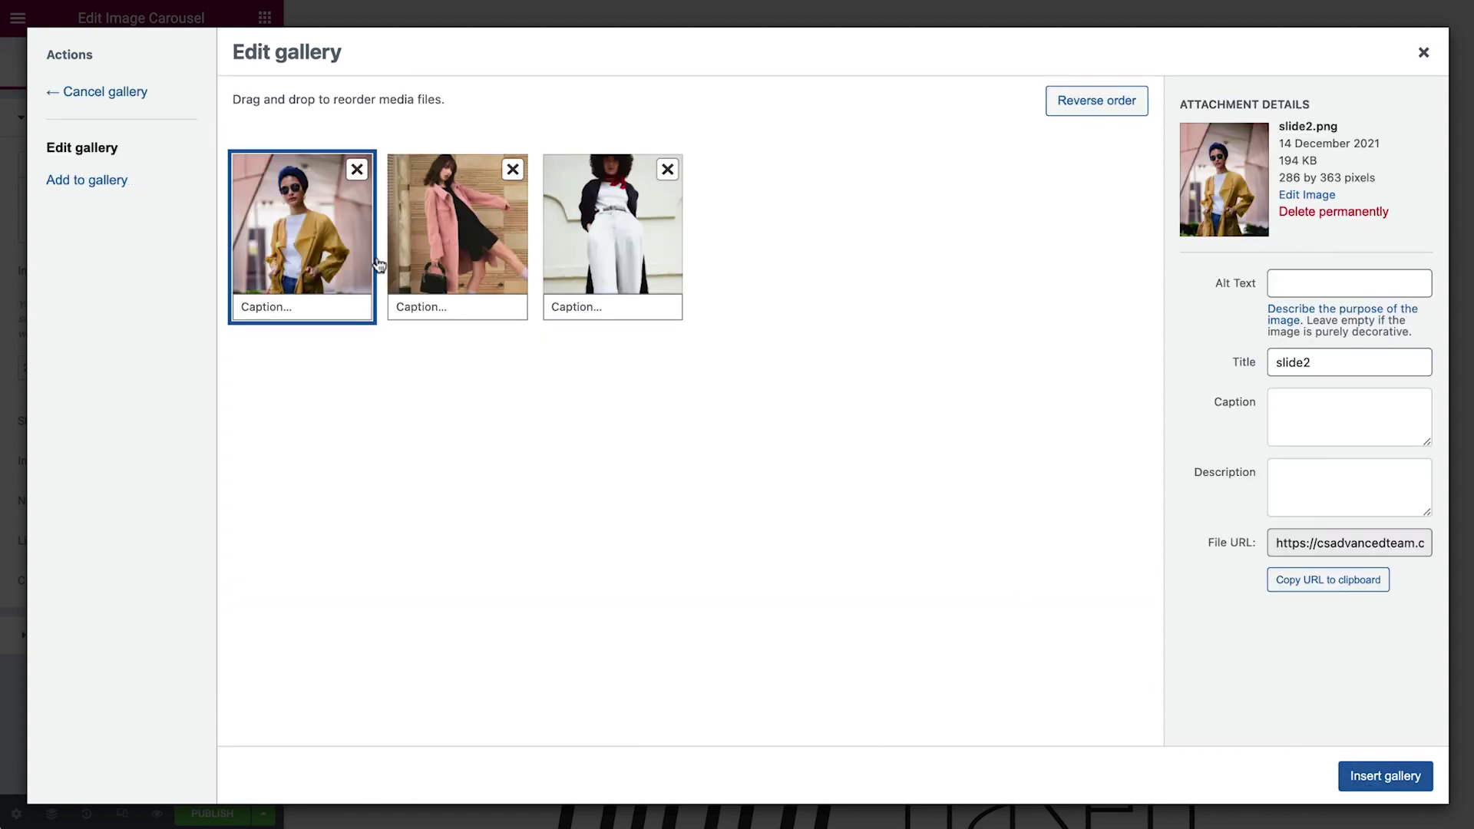
left_click(435, 265)
left_click_drag(435, 264, 589, 268)
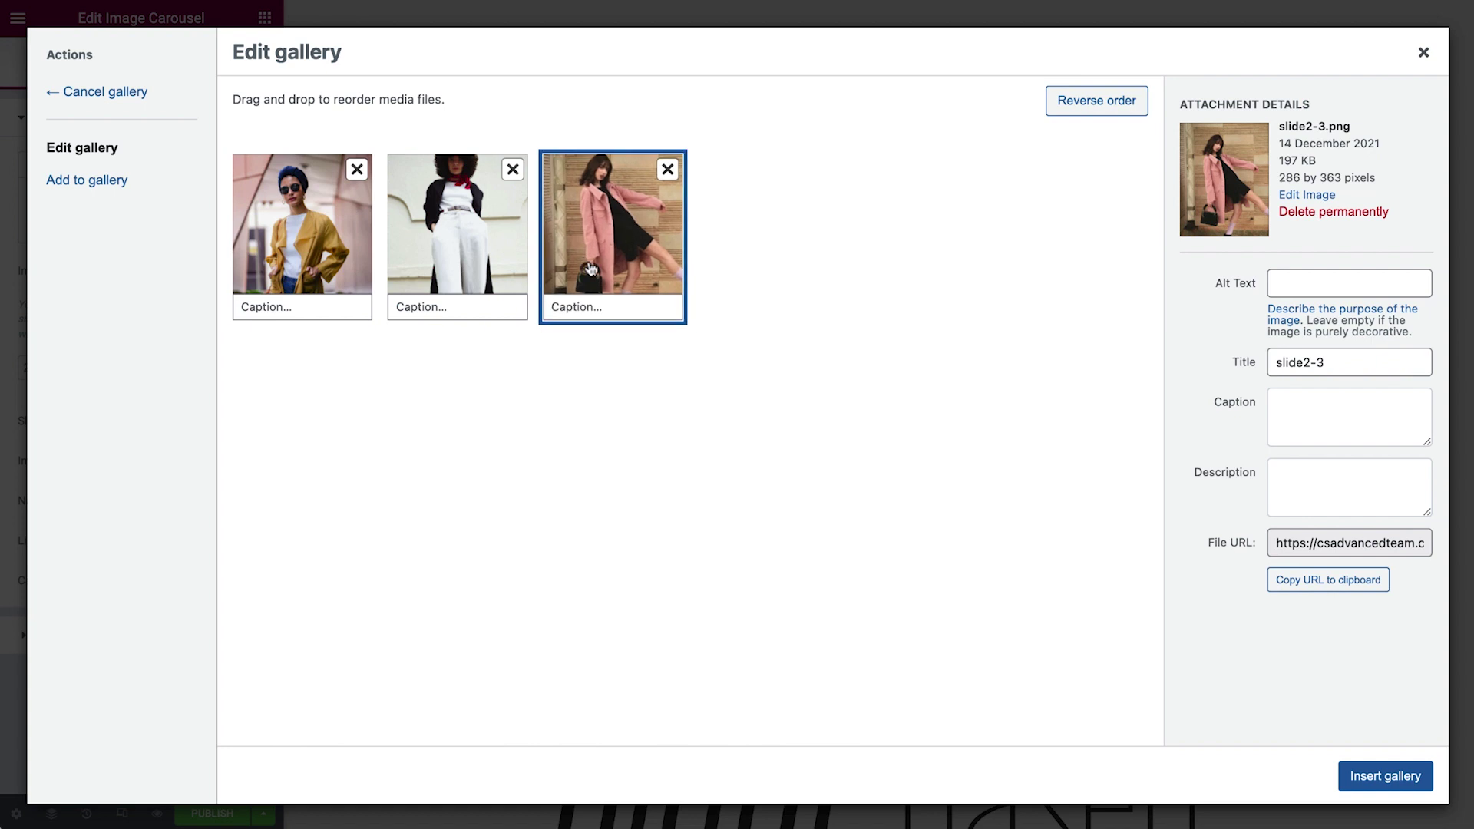
left_click(1379, 779)
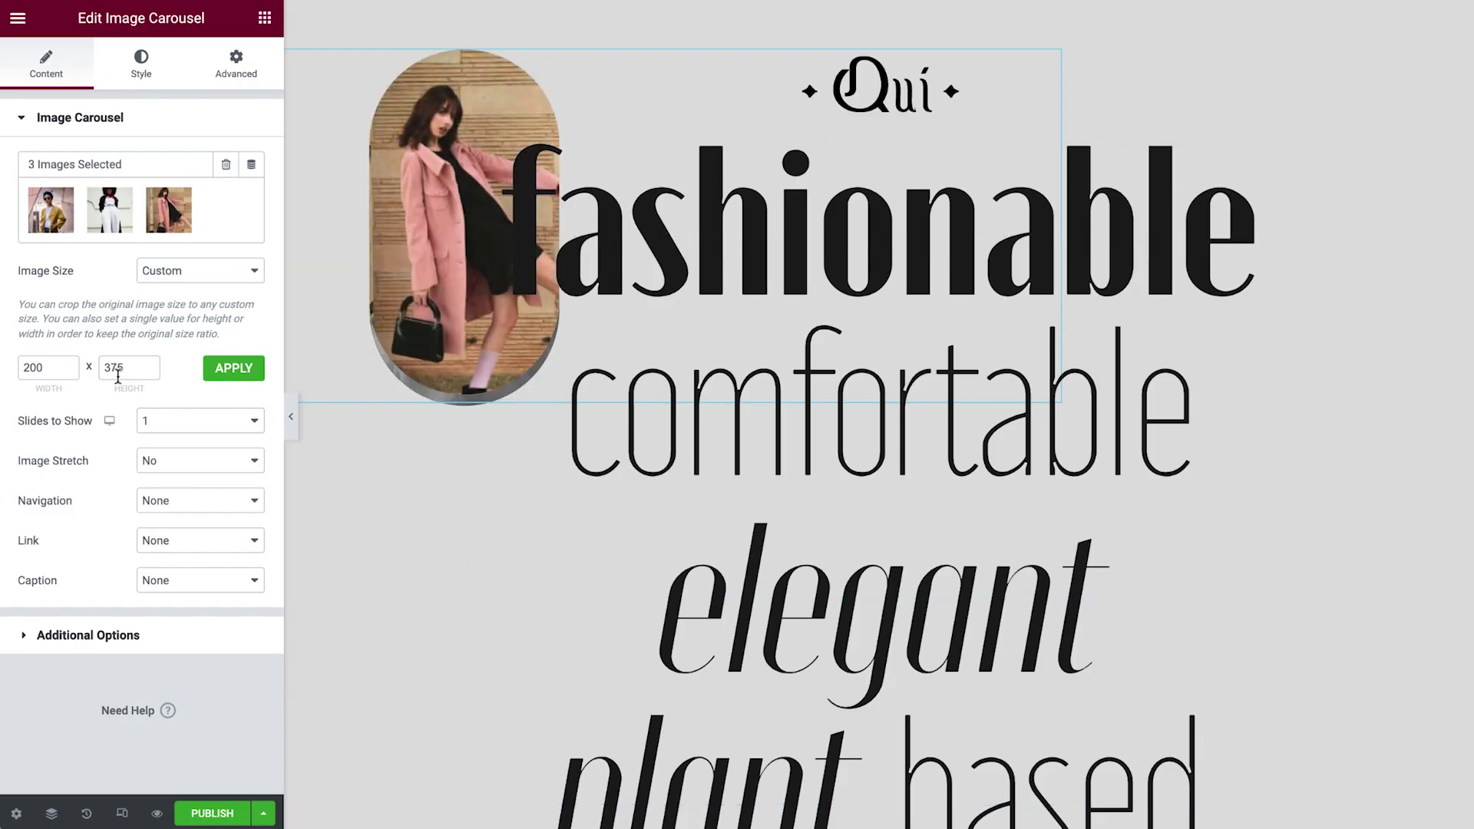
Change the carousel image size to 200 × 255
double_click(116, 372)
type("255")
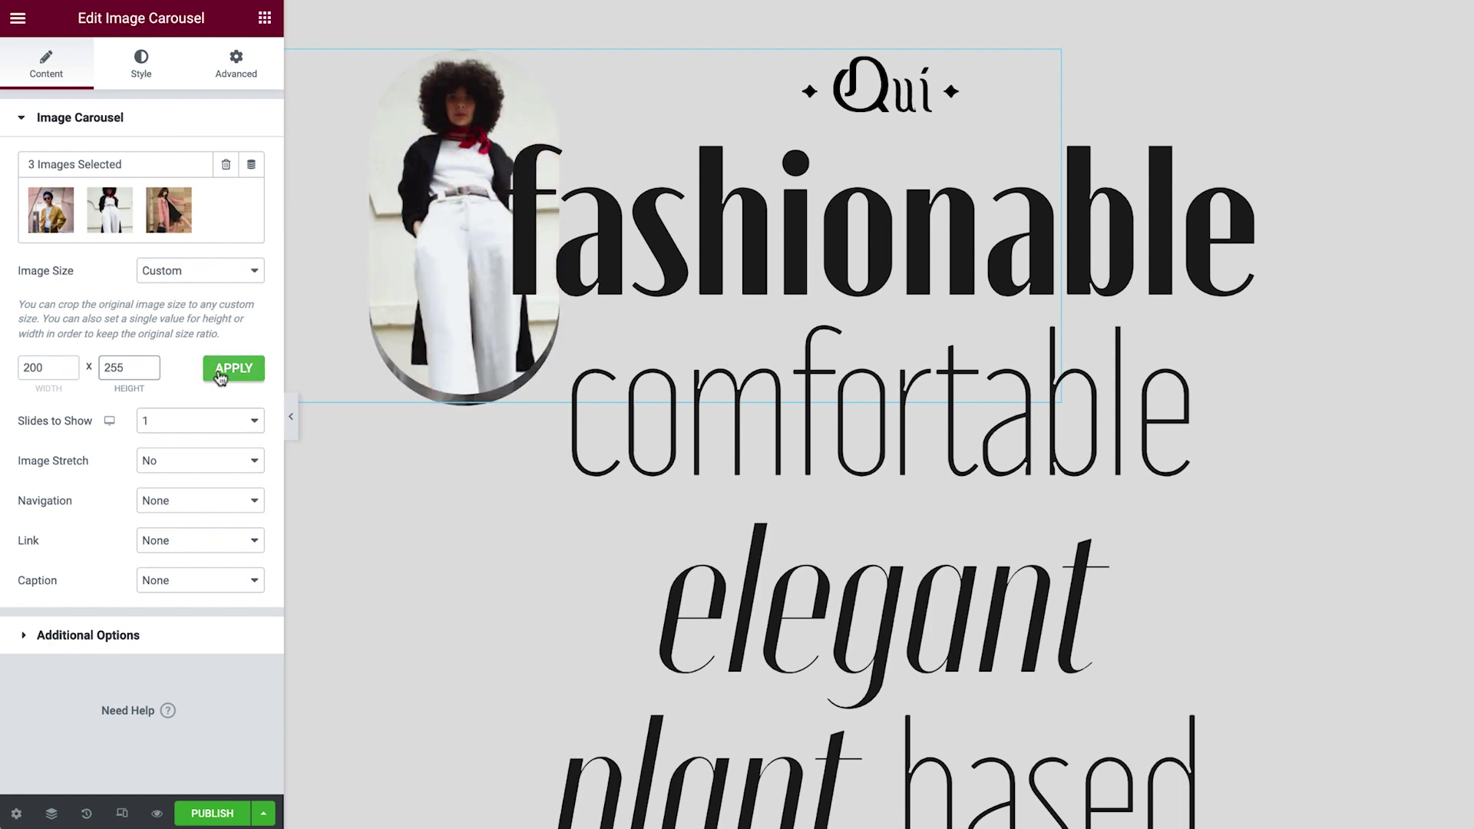
left_click(220, 372)
Offset the carousel -27 vw horizontally and anchor it to the bottom of the screen
left_click(207, 80)
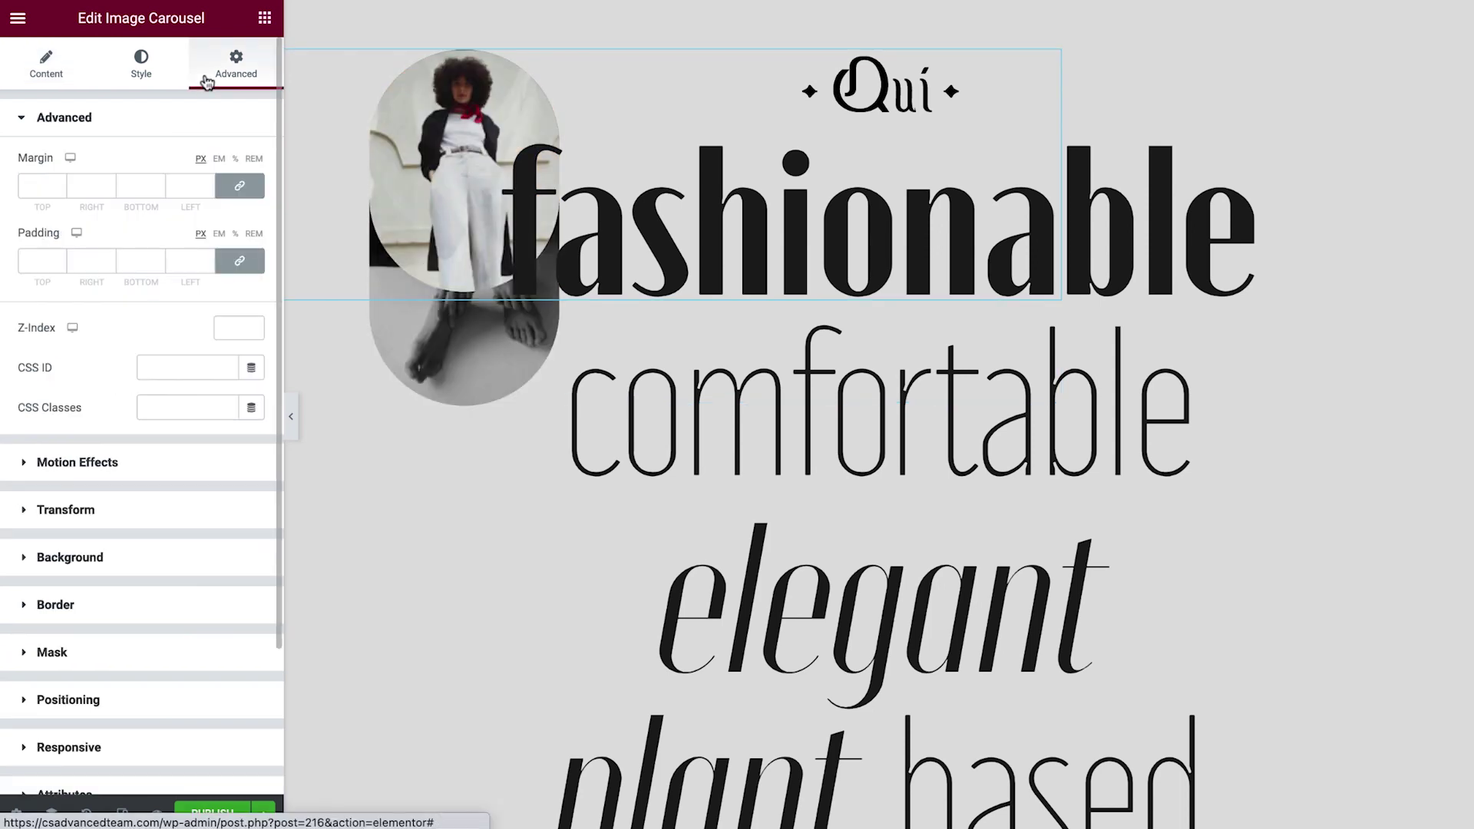
left_click(206, 117)
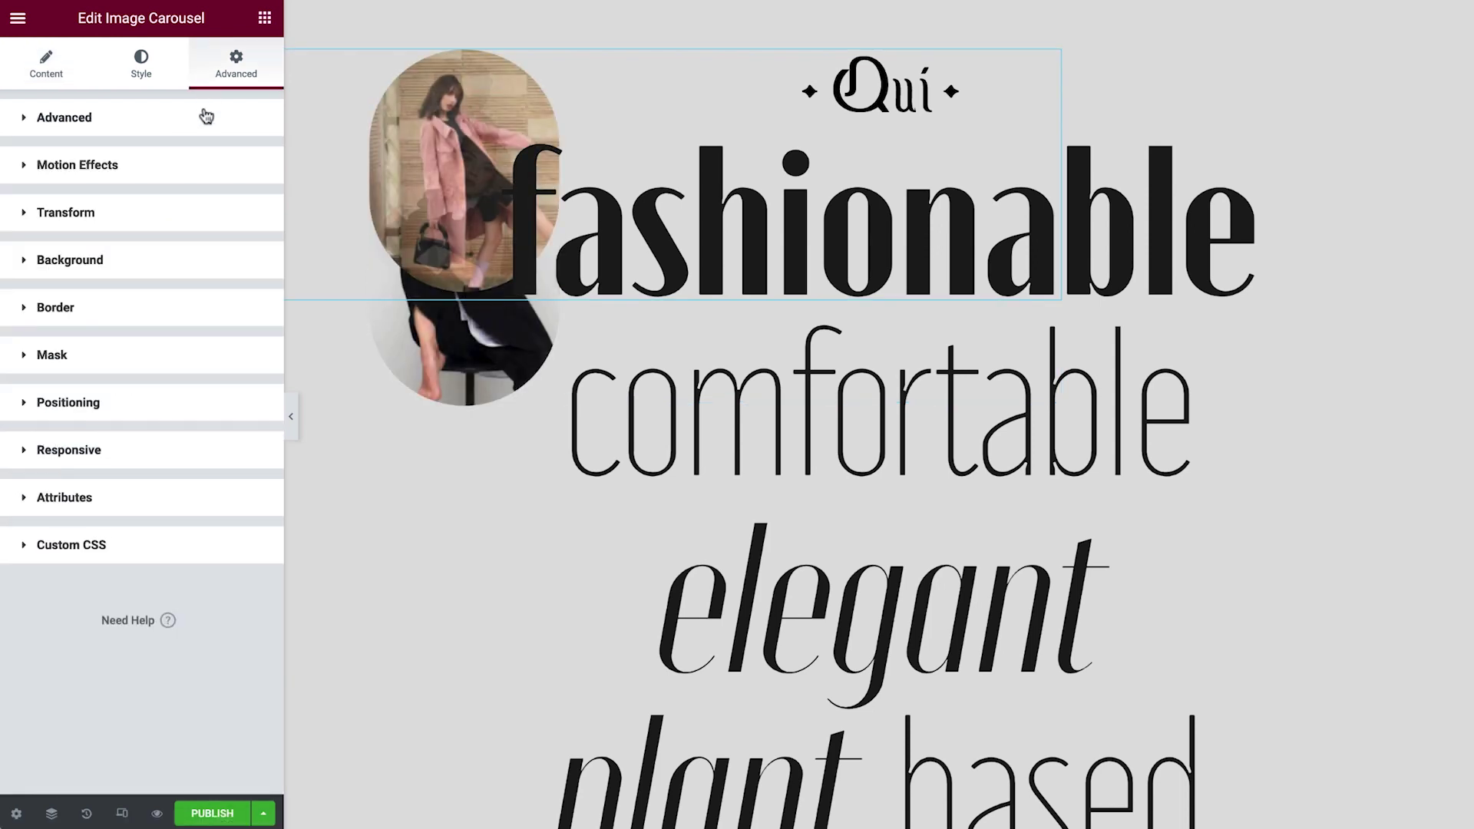
left_click(182, 402)
scroll(186, 550, "down", 5)
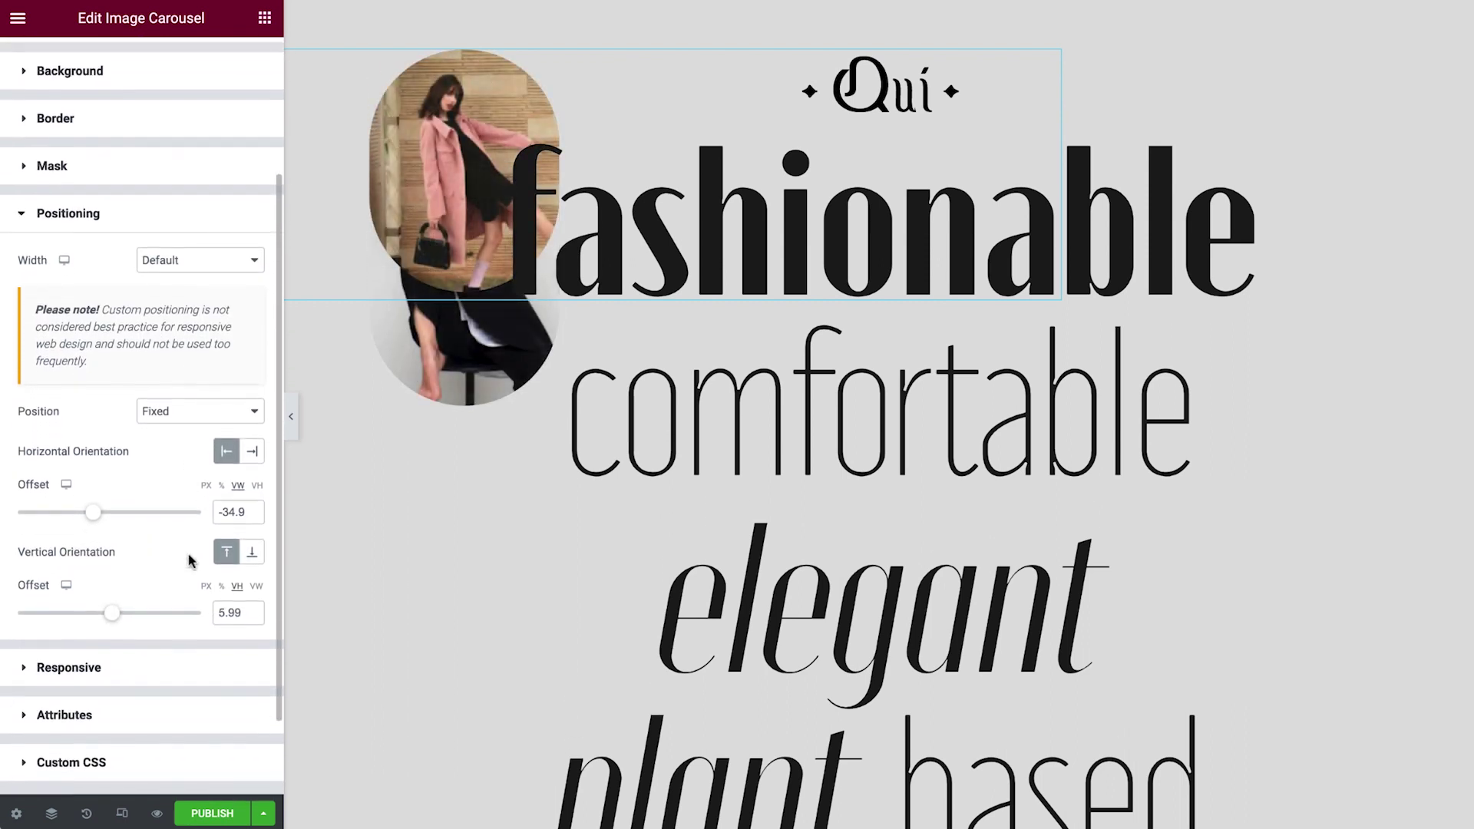
type("-27")
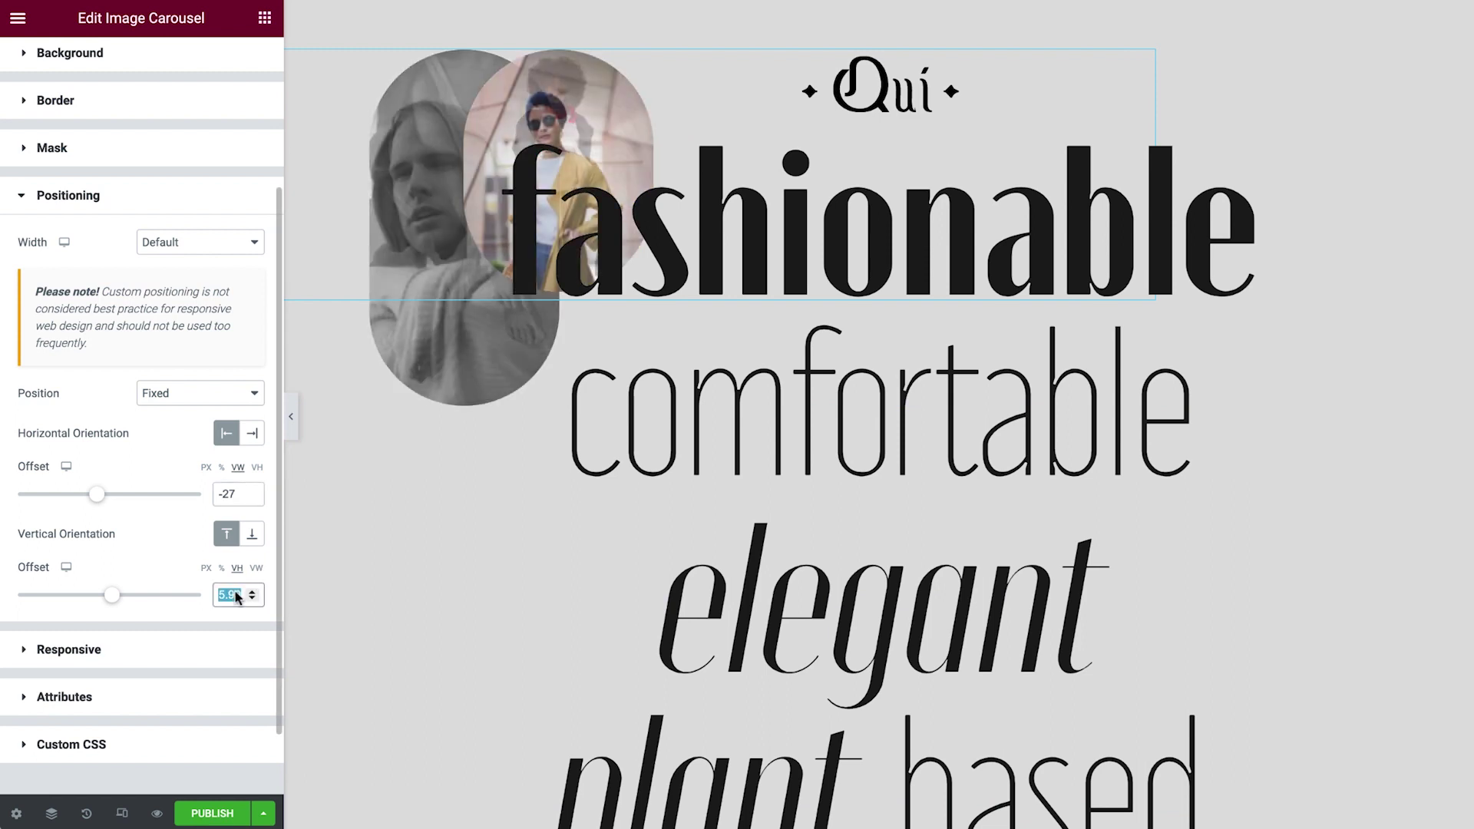
left_click(252, 535)
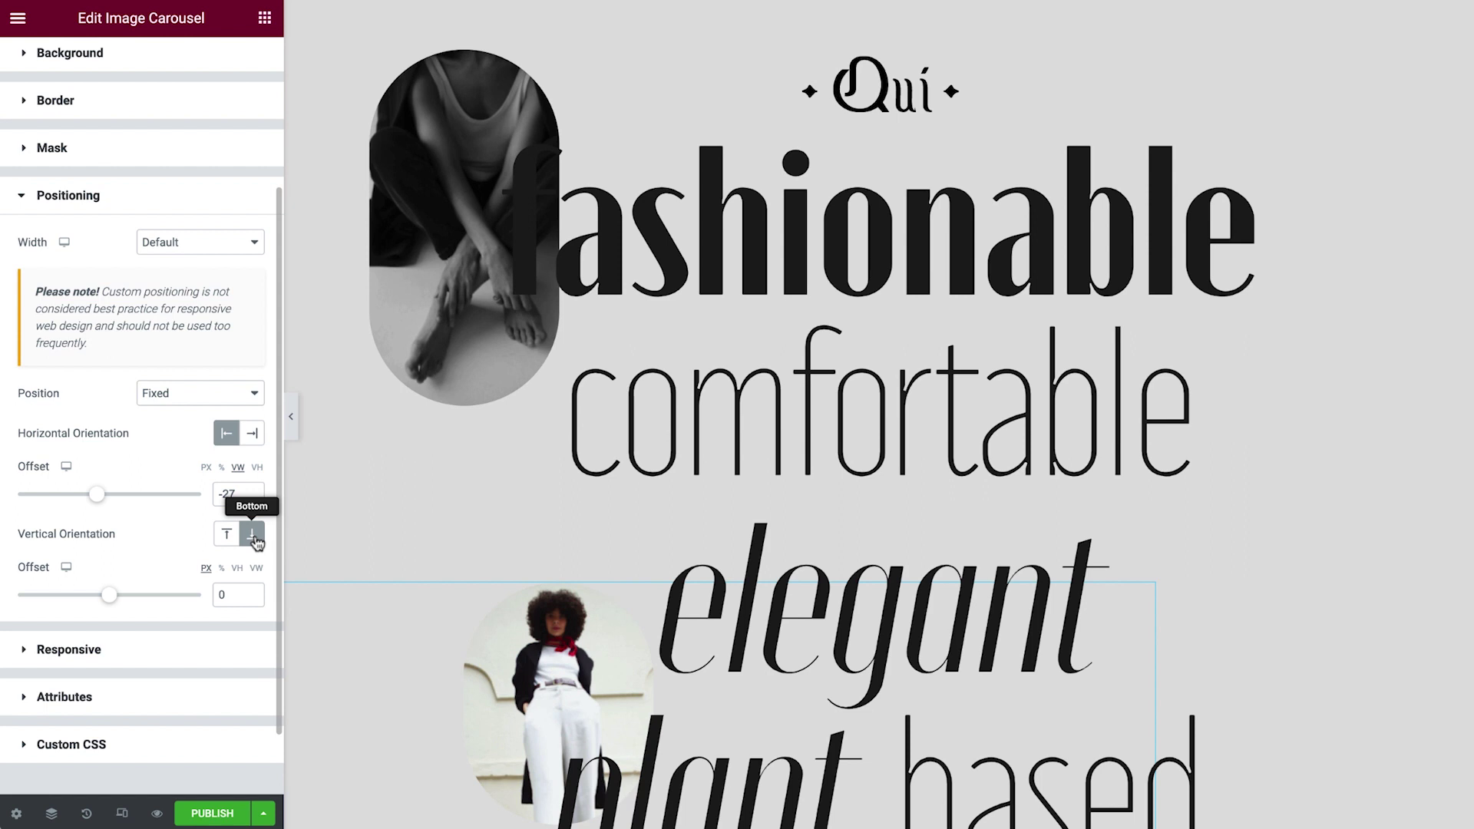
Duplicate the second carousel from the Navigator to make a third carousel
left_click(51, 815)
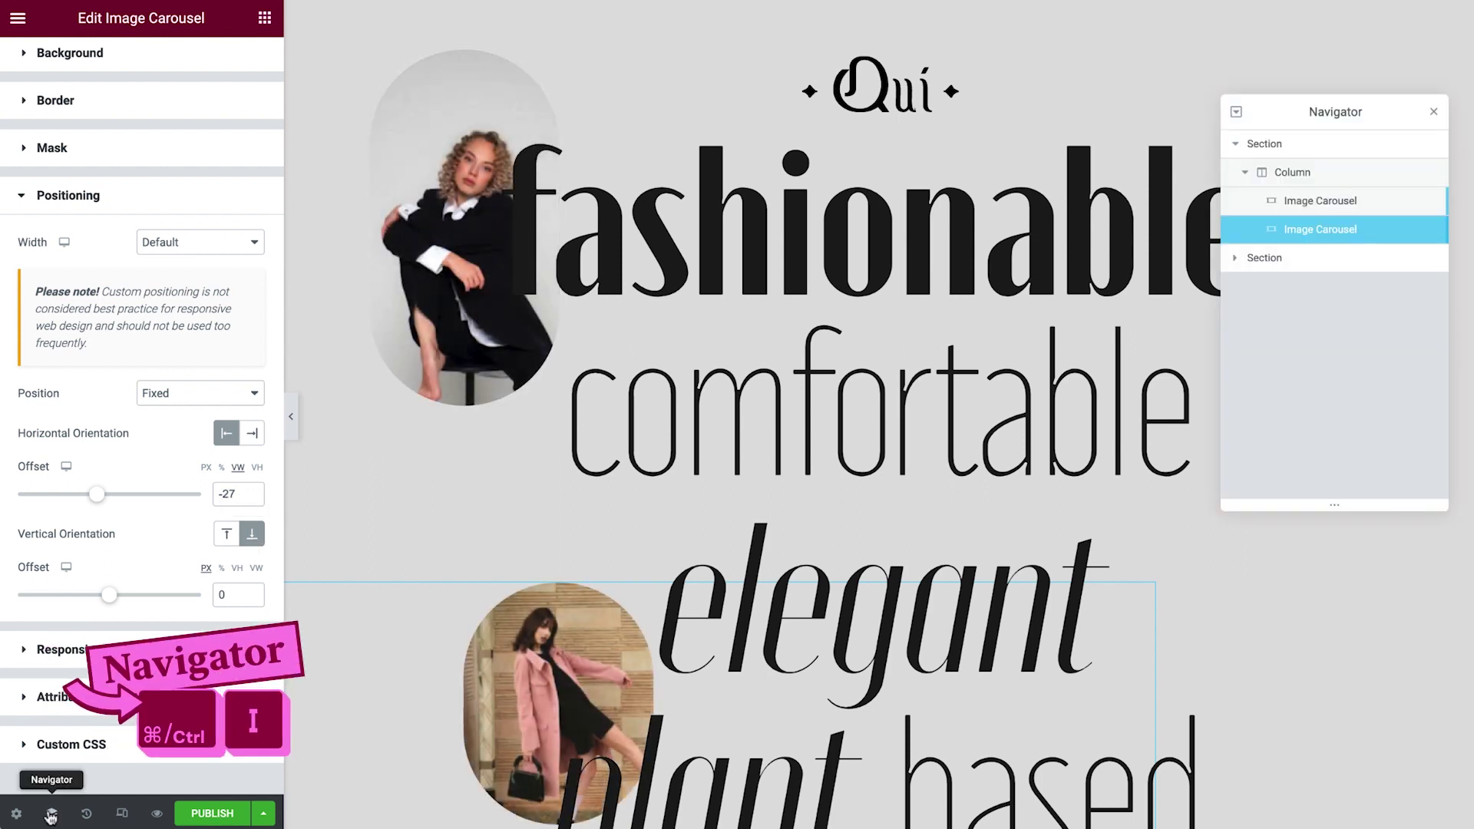
right_click(1261, 234)
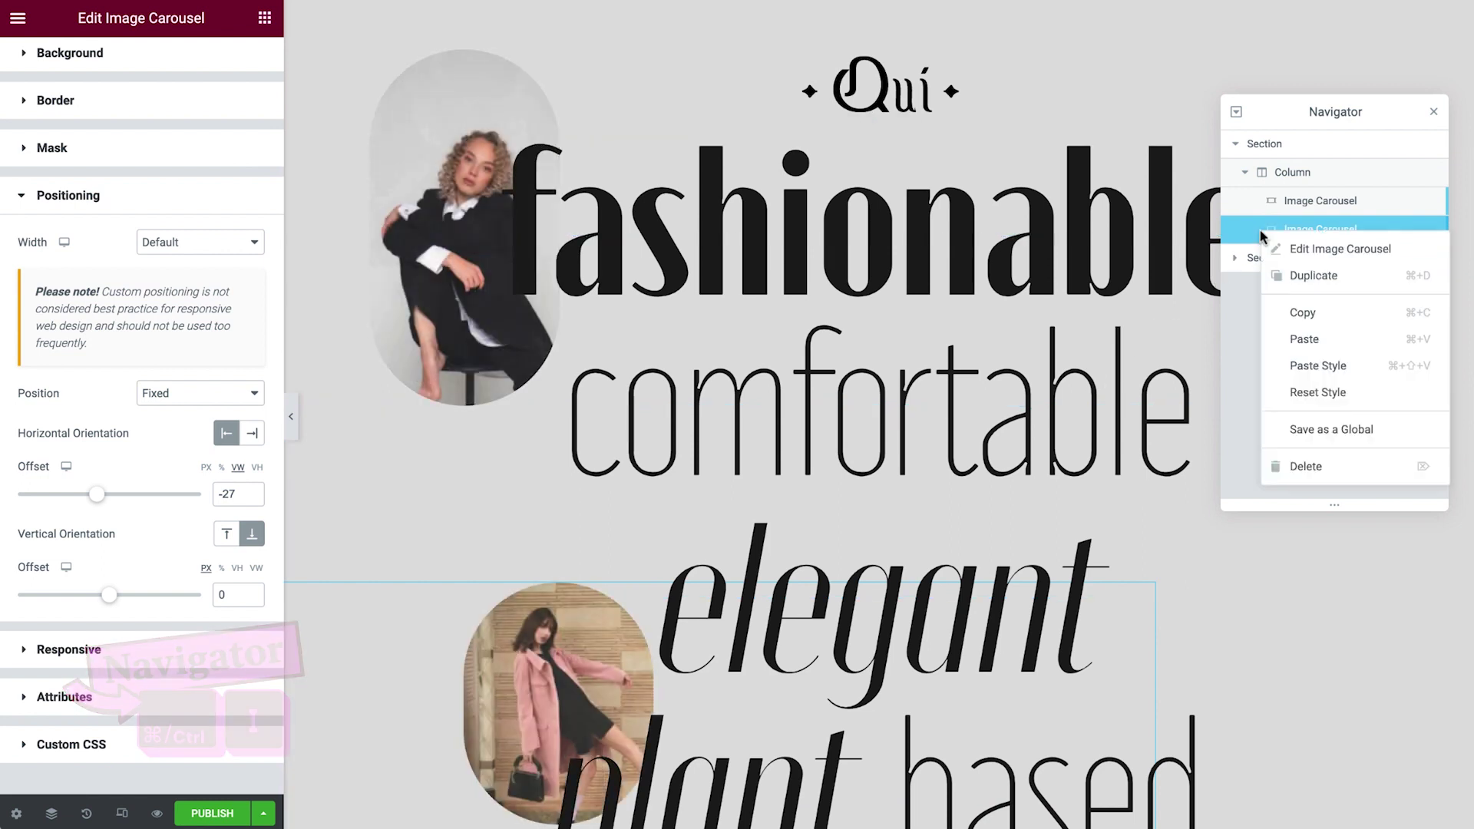
left_click(1293, 276)
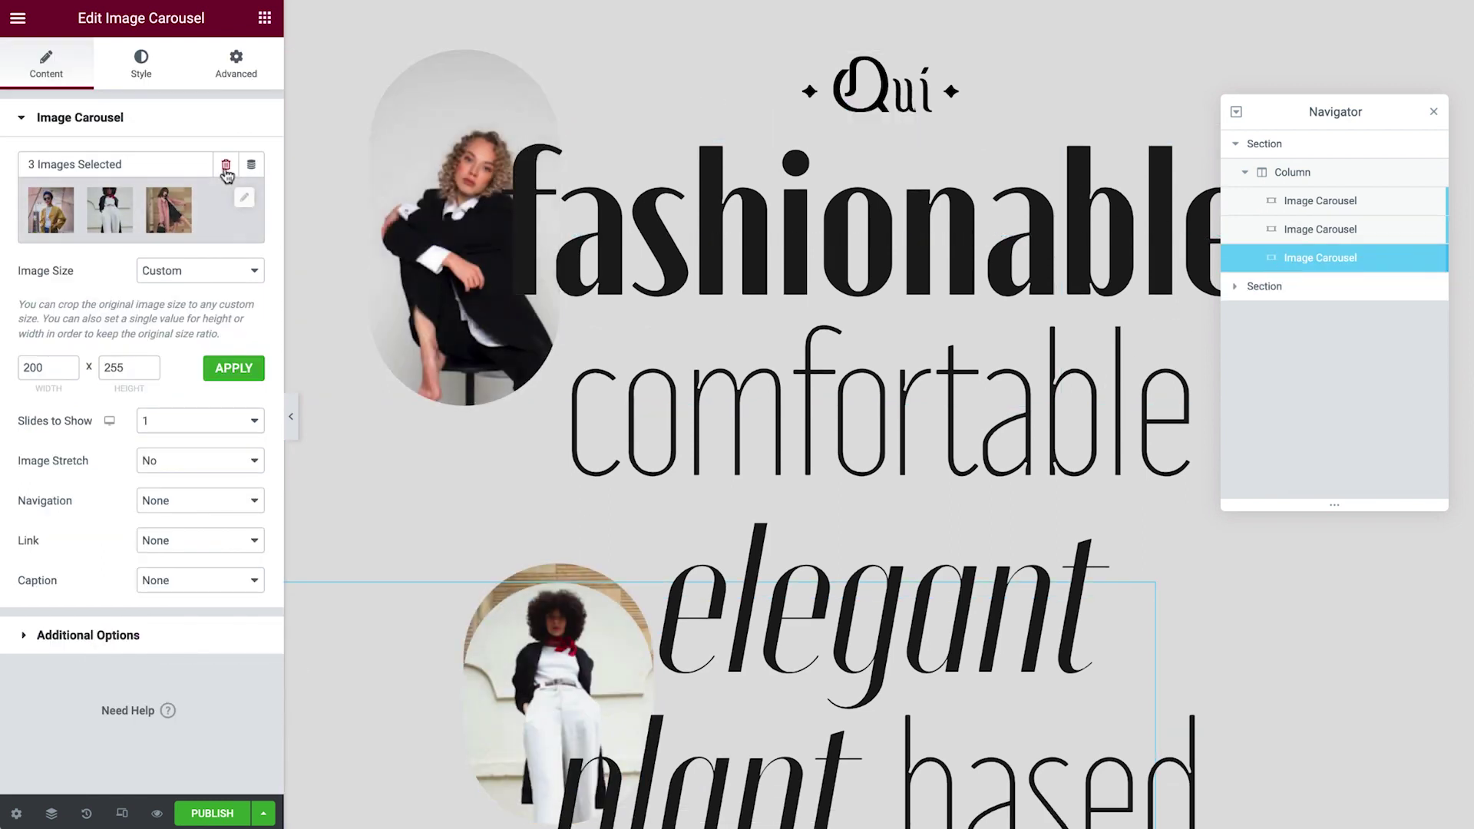
Replace the third carousel's images with a gallery of the hoodie, arms-raised and brown-coat photos
left_click(225, 169)
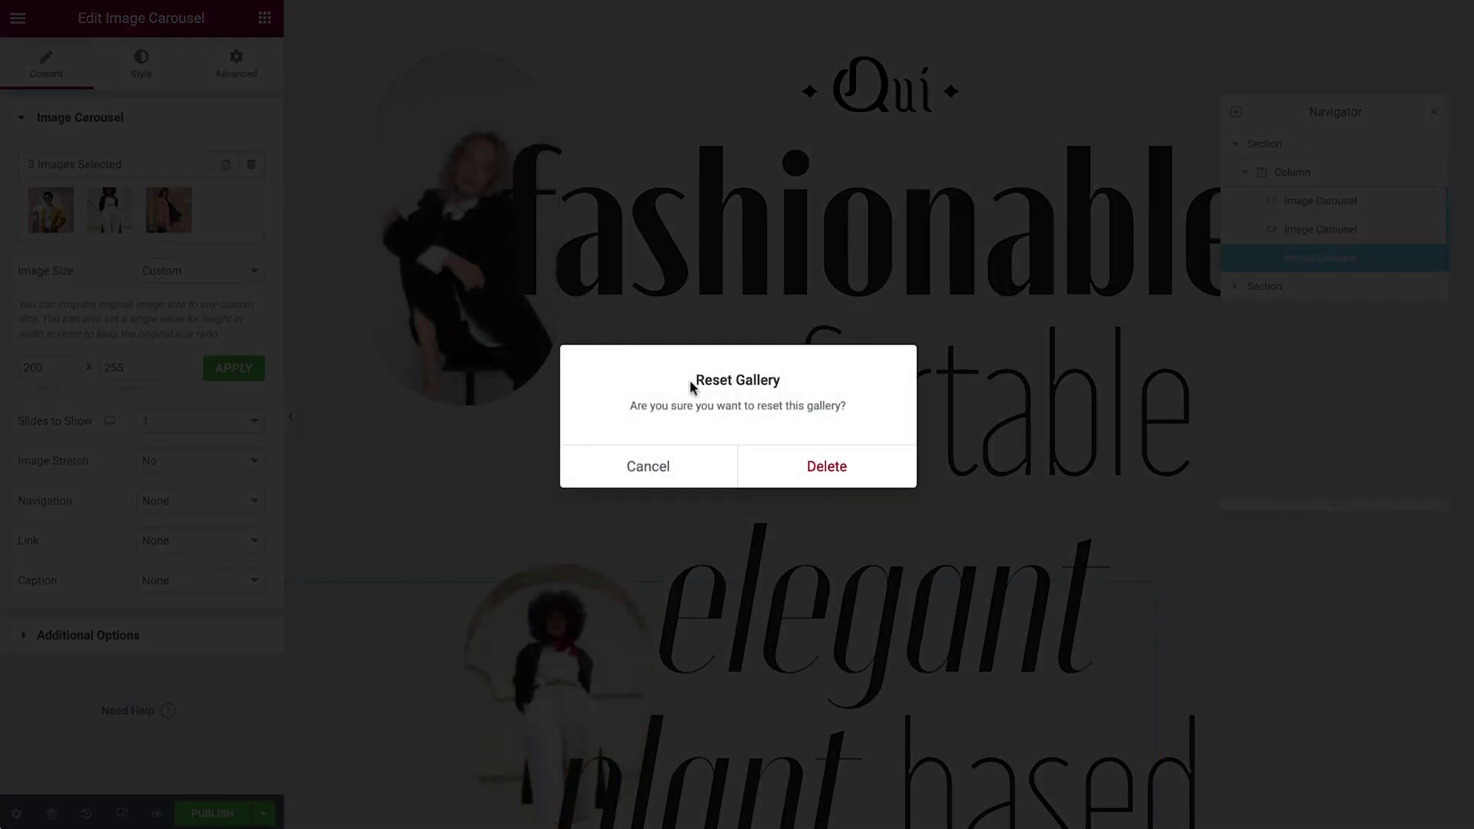
left_click(826, 467)
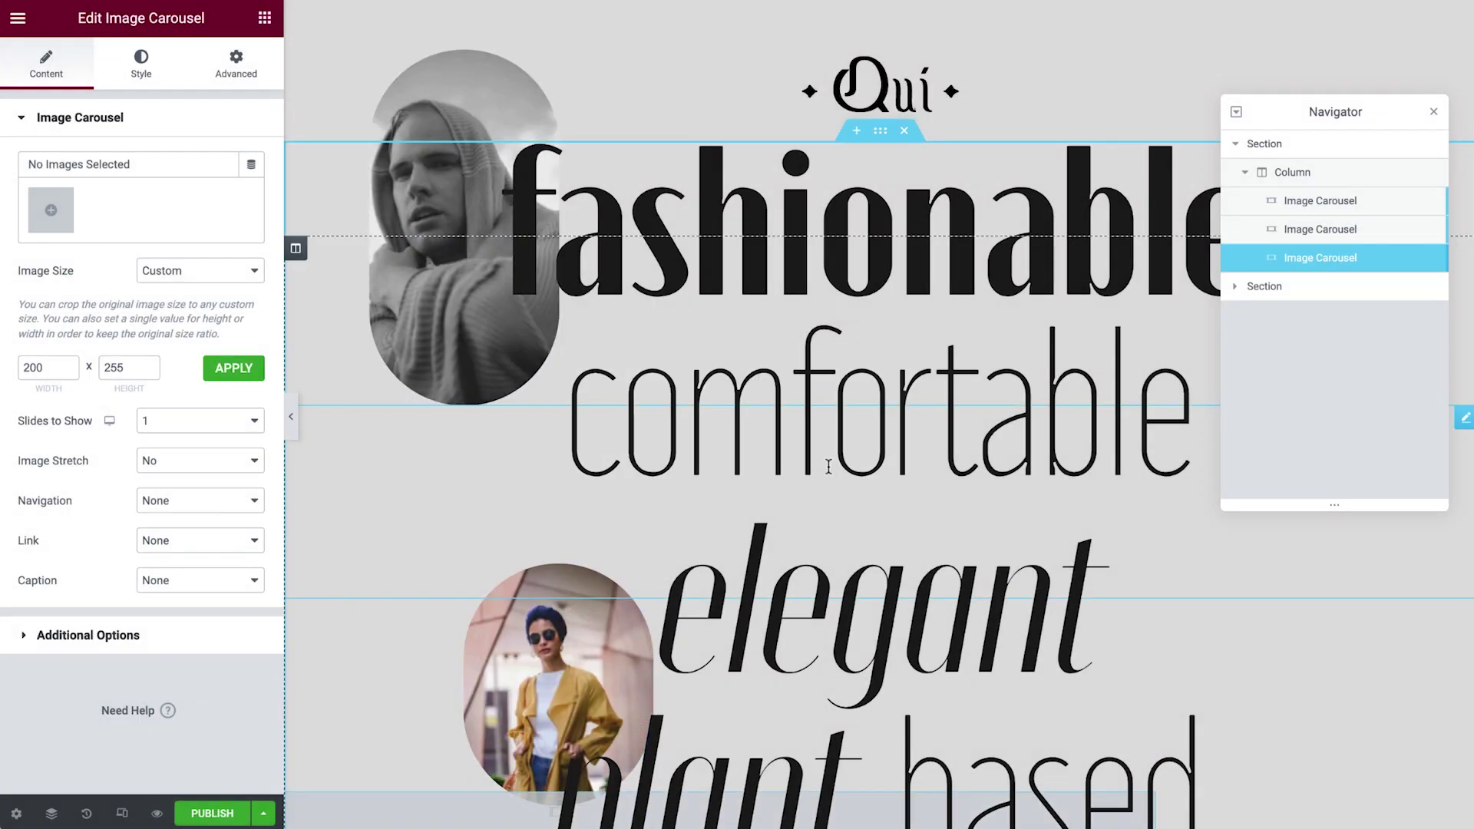
left_click(55, 214)
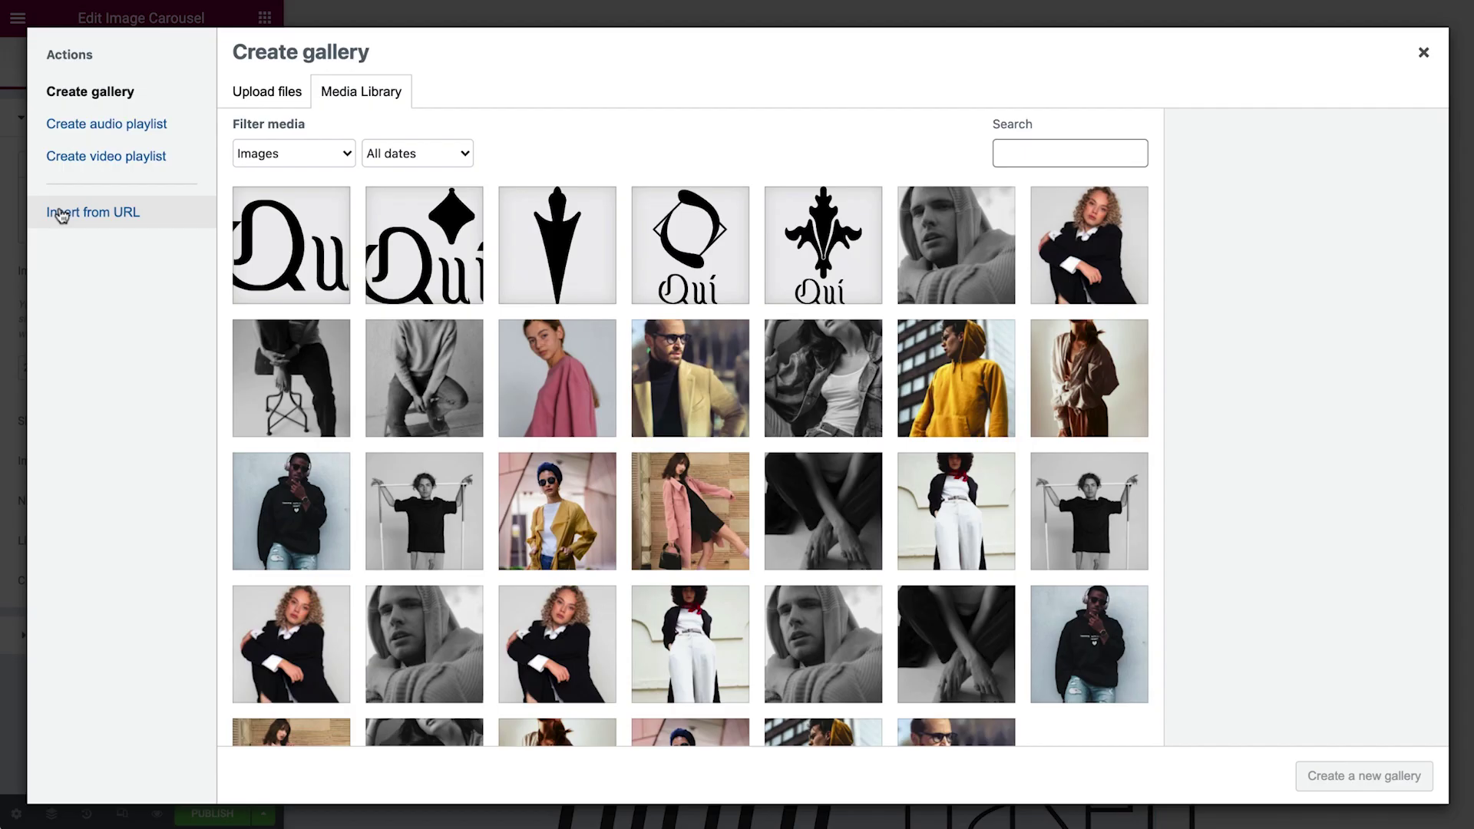
left_click(346, 512)
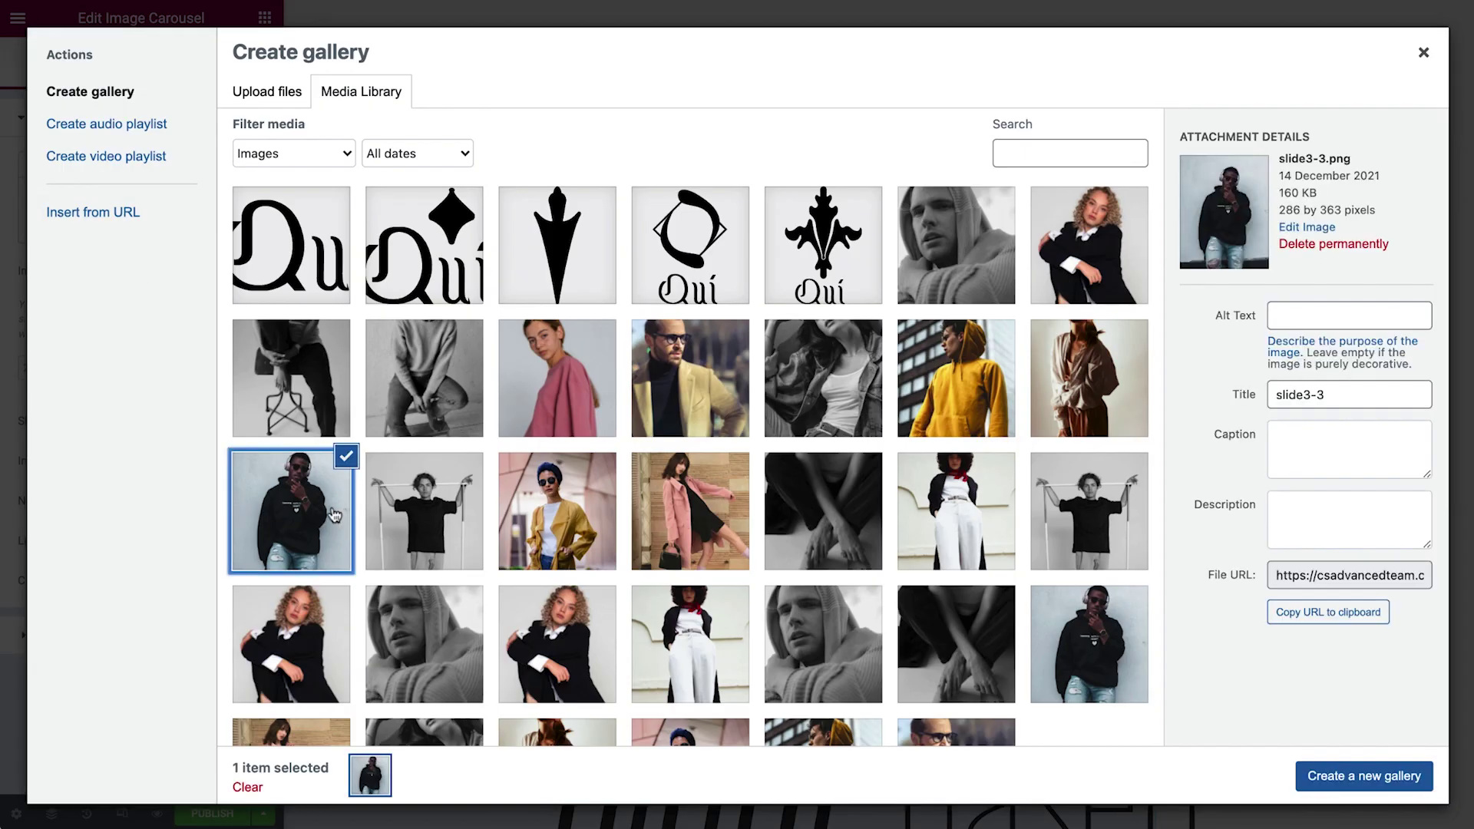
left_click(419, 513)
left_click(1107, 377)
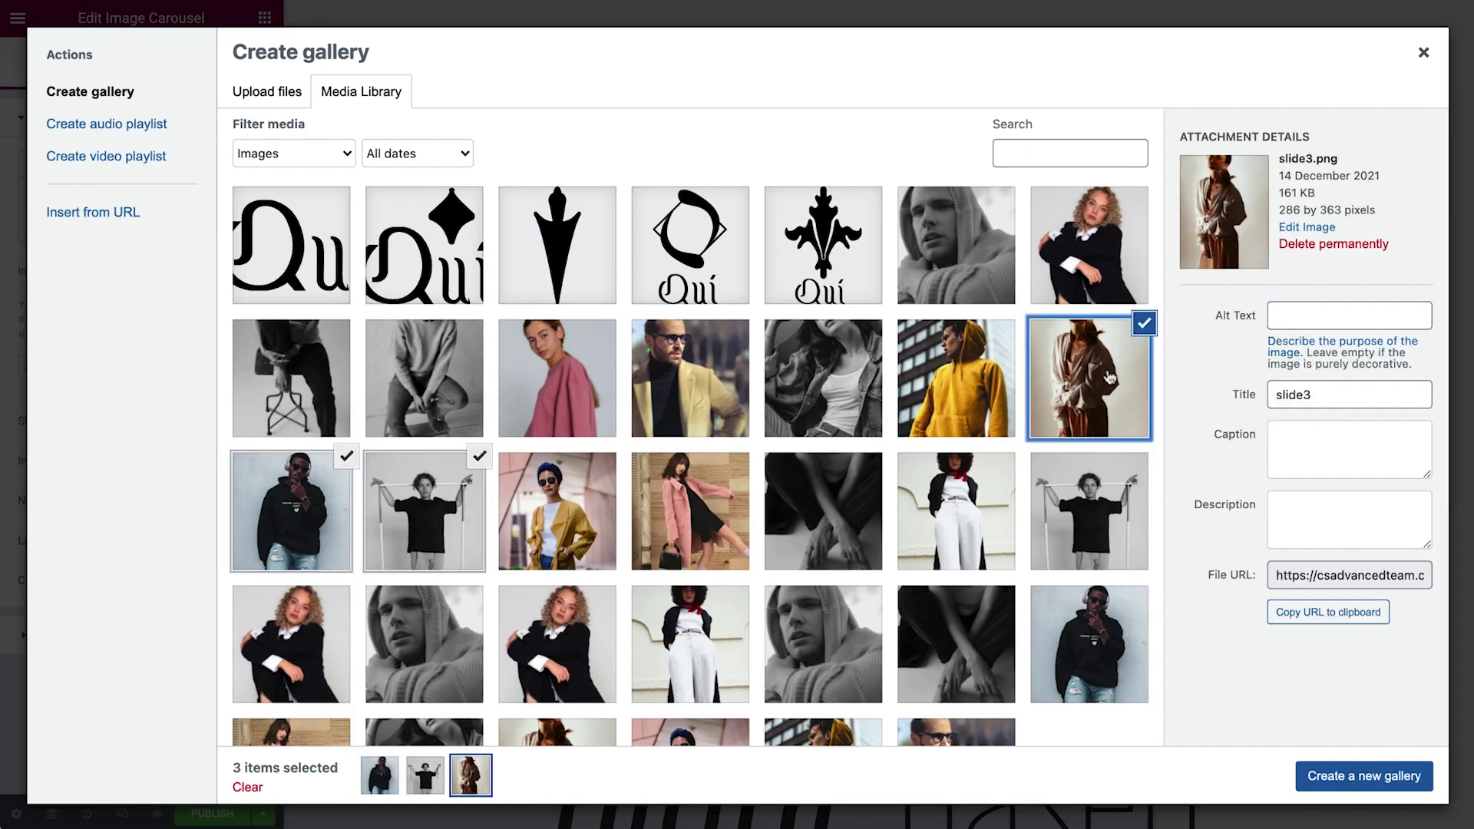
left_click(1325, 778)
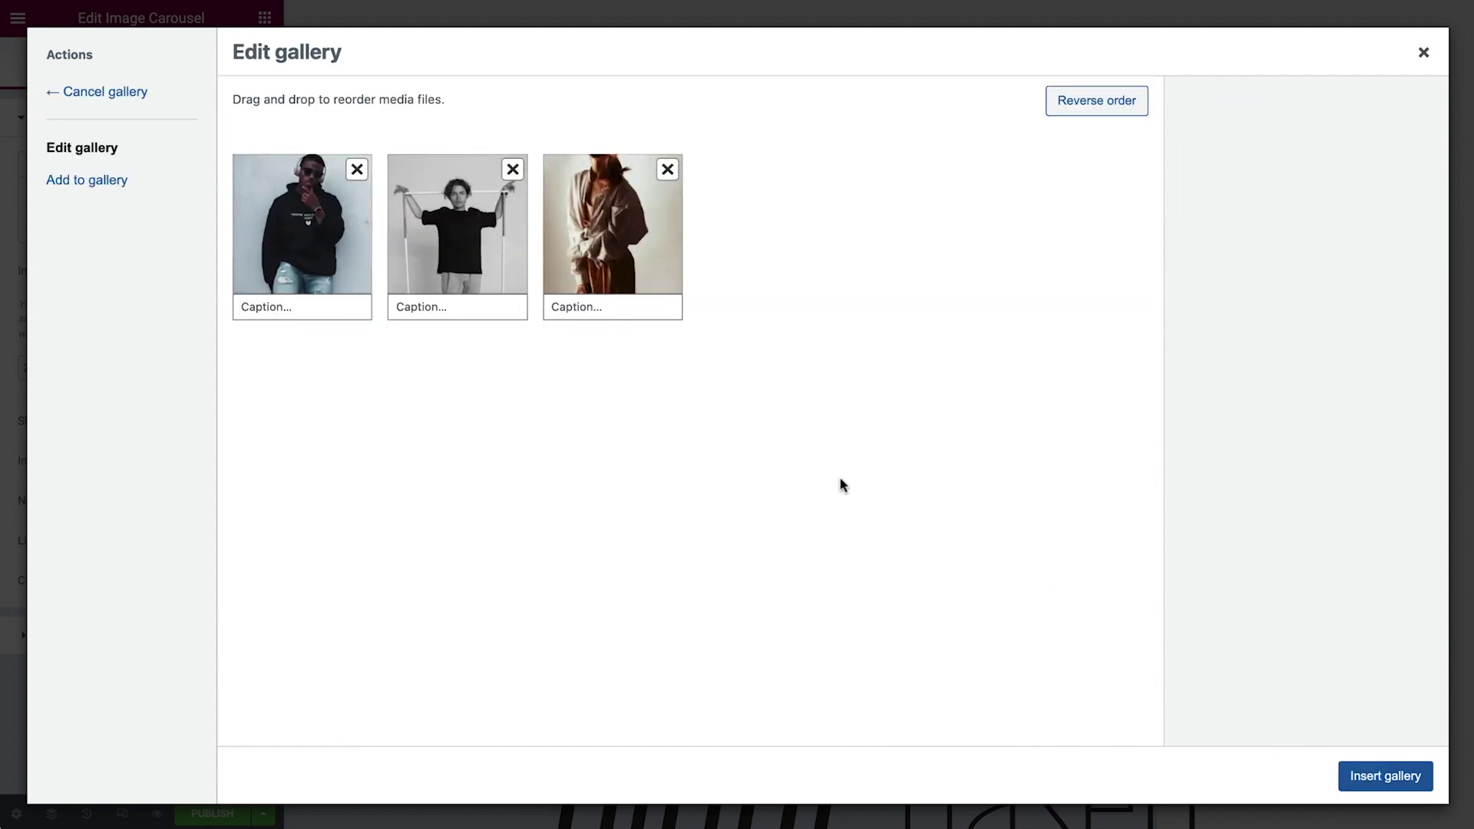
Reorder the gallery to brown coat, black T-shirt, hoodie and insert it into the carousel
left_click(314, 271)
left_click_drag(315, 270, 645, 263)
left_click(502, 247)
left_click_drag(502, 248, 333, 254)
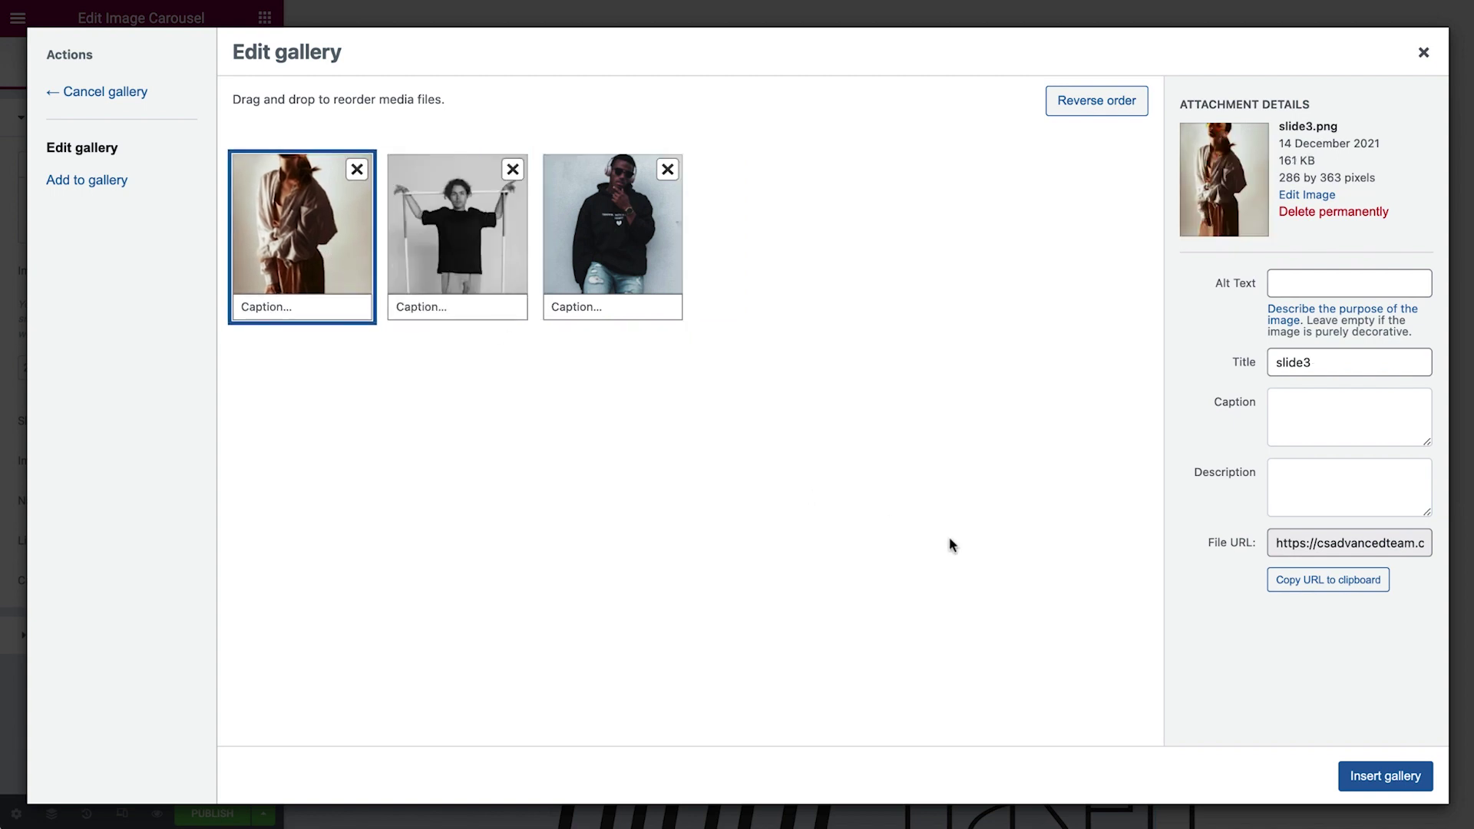
left_click(1386, 777)
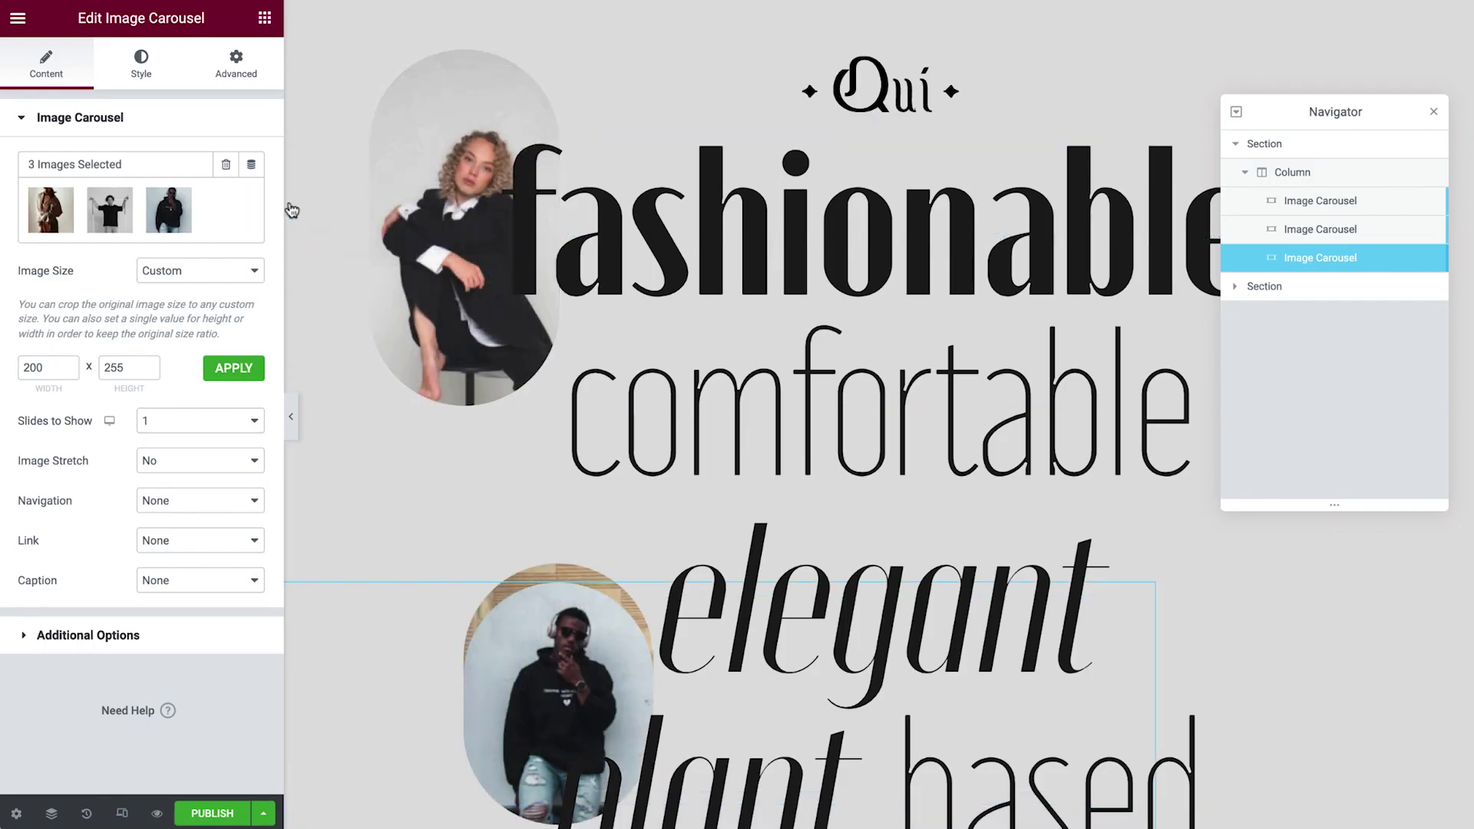
Set the third carousel's horizontal offset to 7 vw and its top offset to 33 vh, over 'comfortable'
left_click(220, 80)
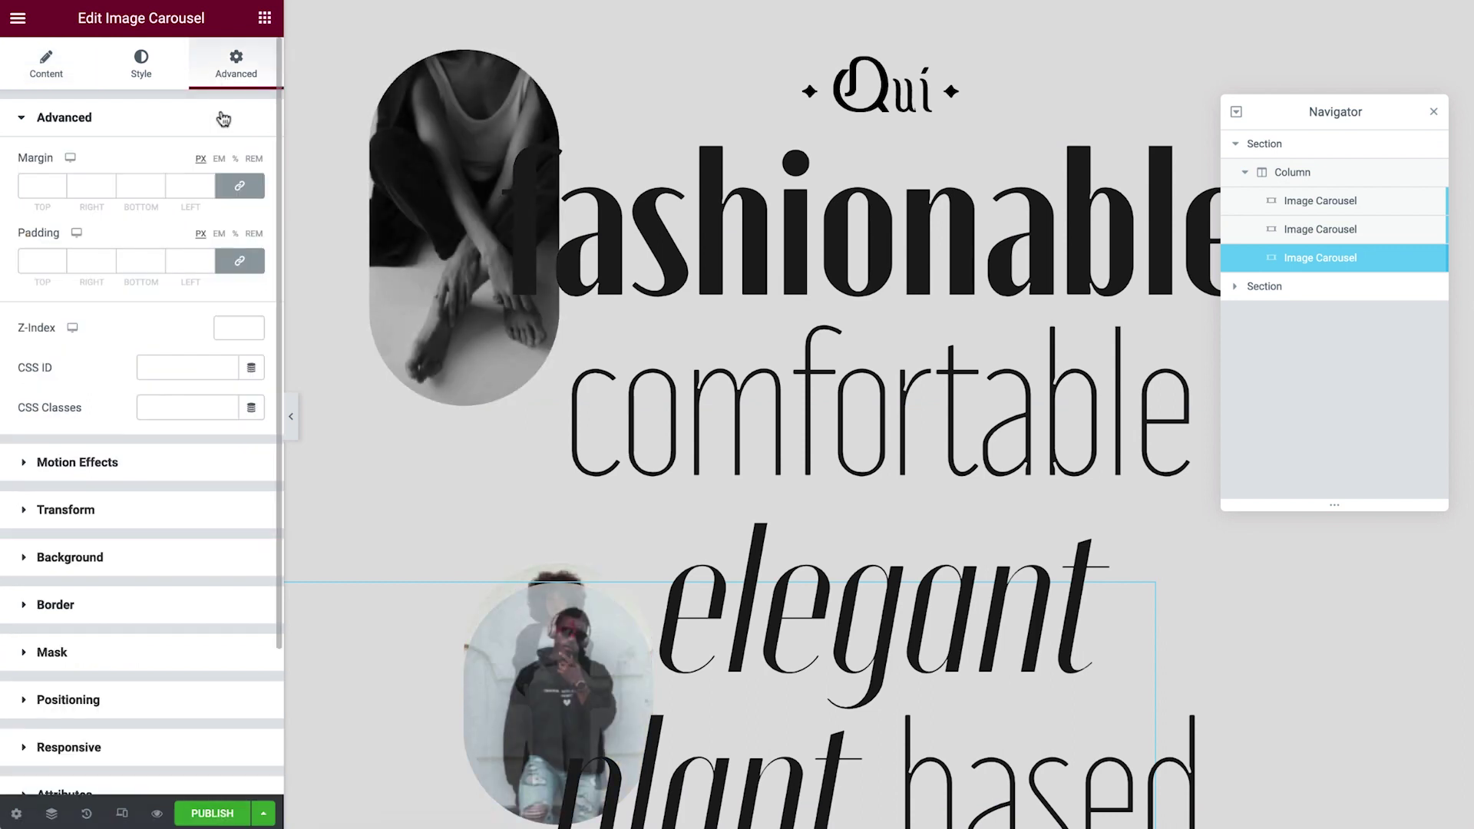
left_click(217, 405)
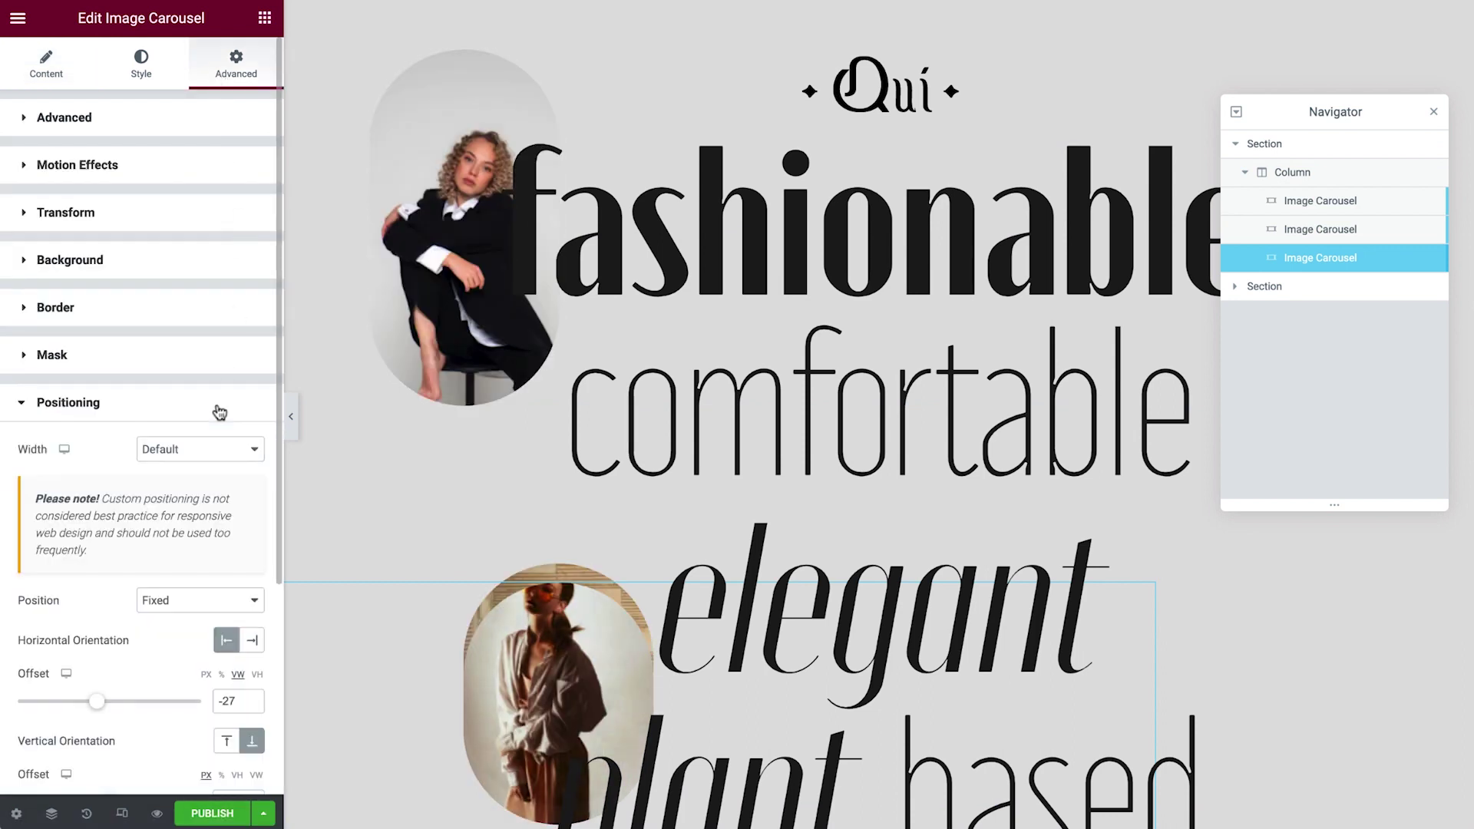
scroll(165, 599, "down", 3)
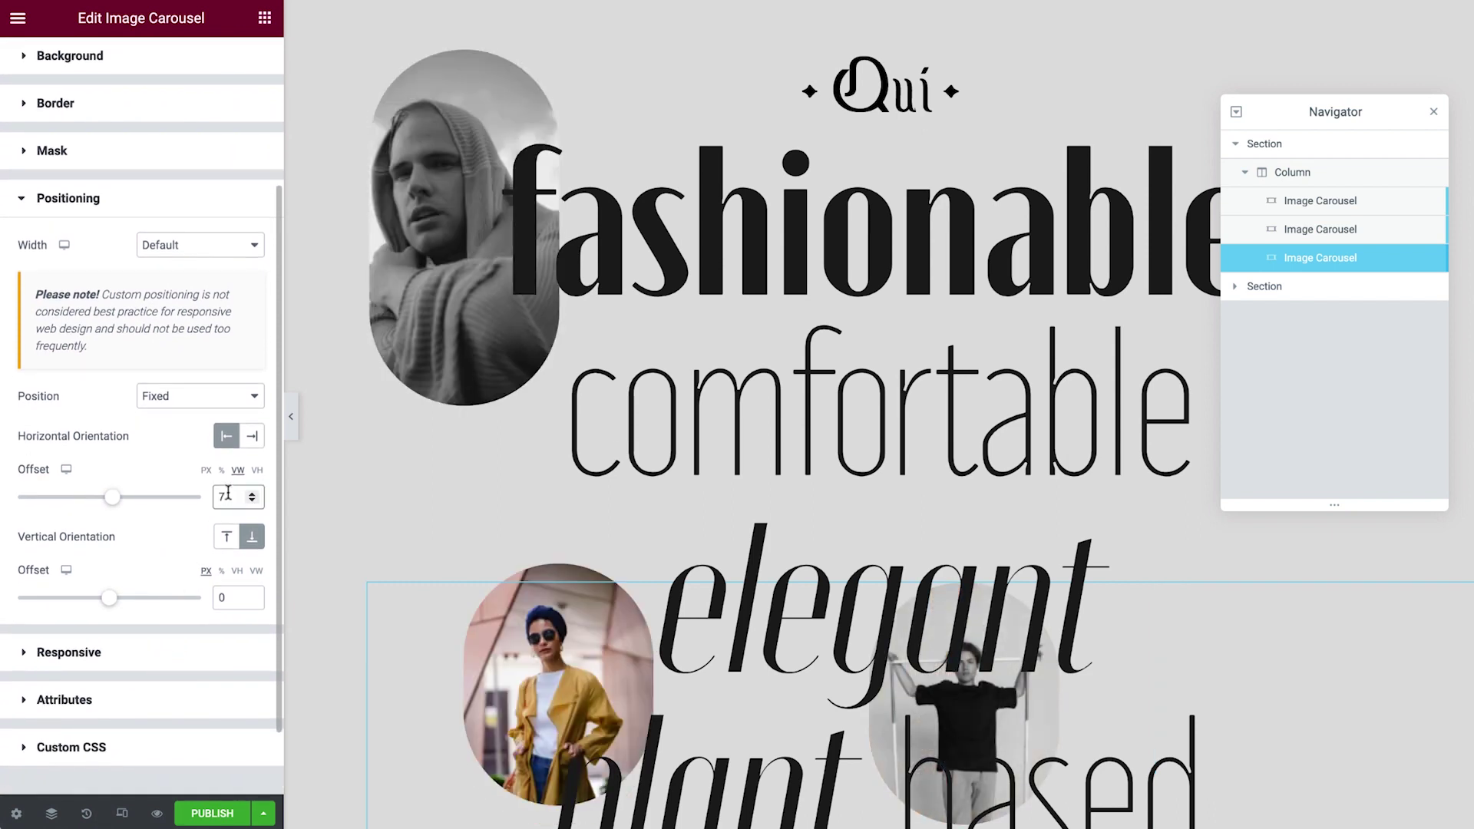
left_click(227, 539)
left_click(227, 537)
left_click(231, 597)
type("33")
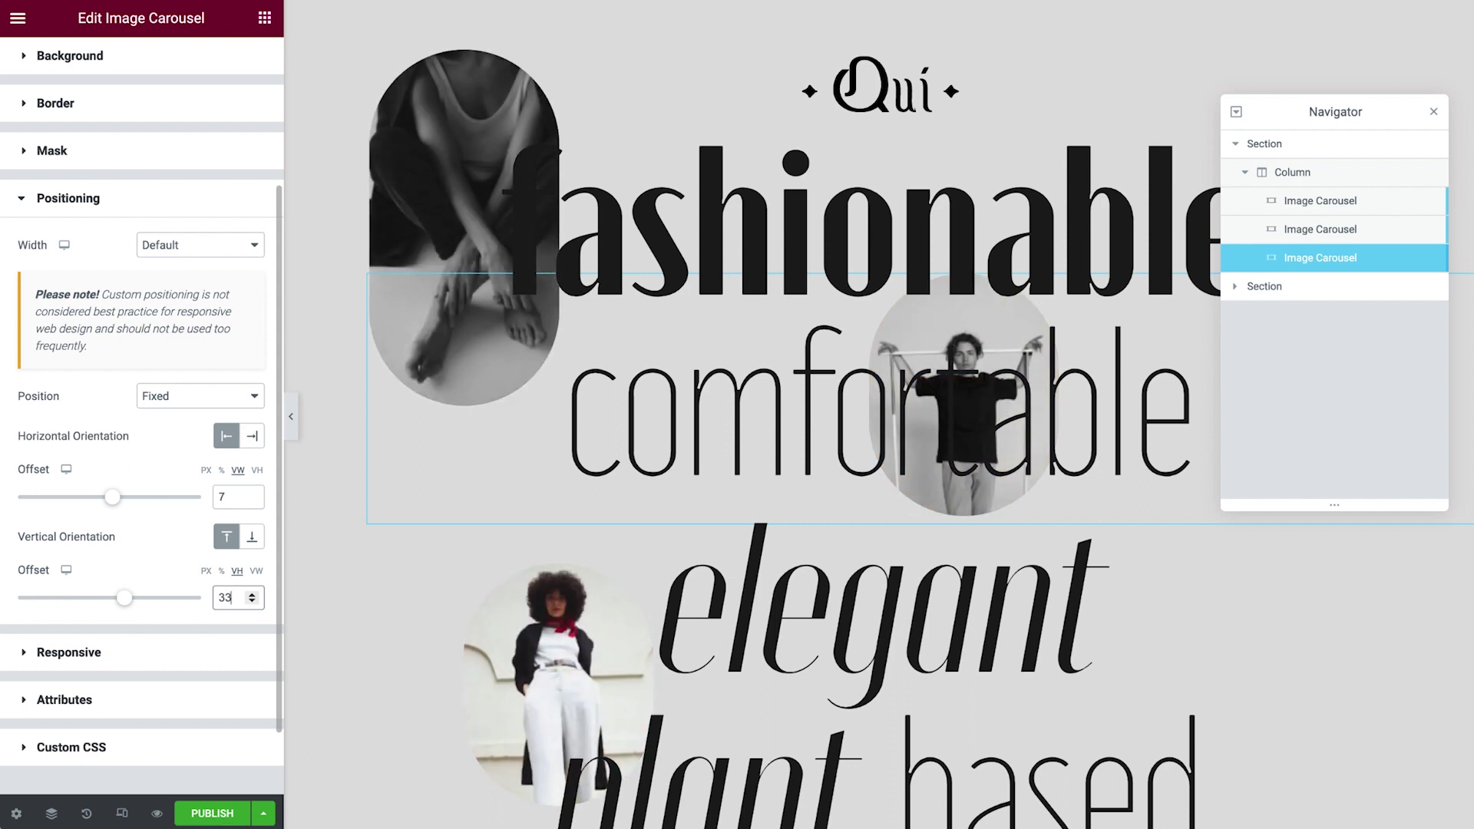
left_click(1235, 286)
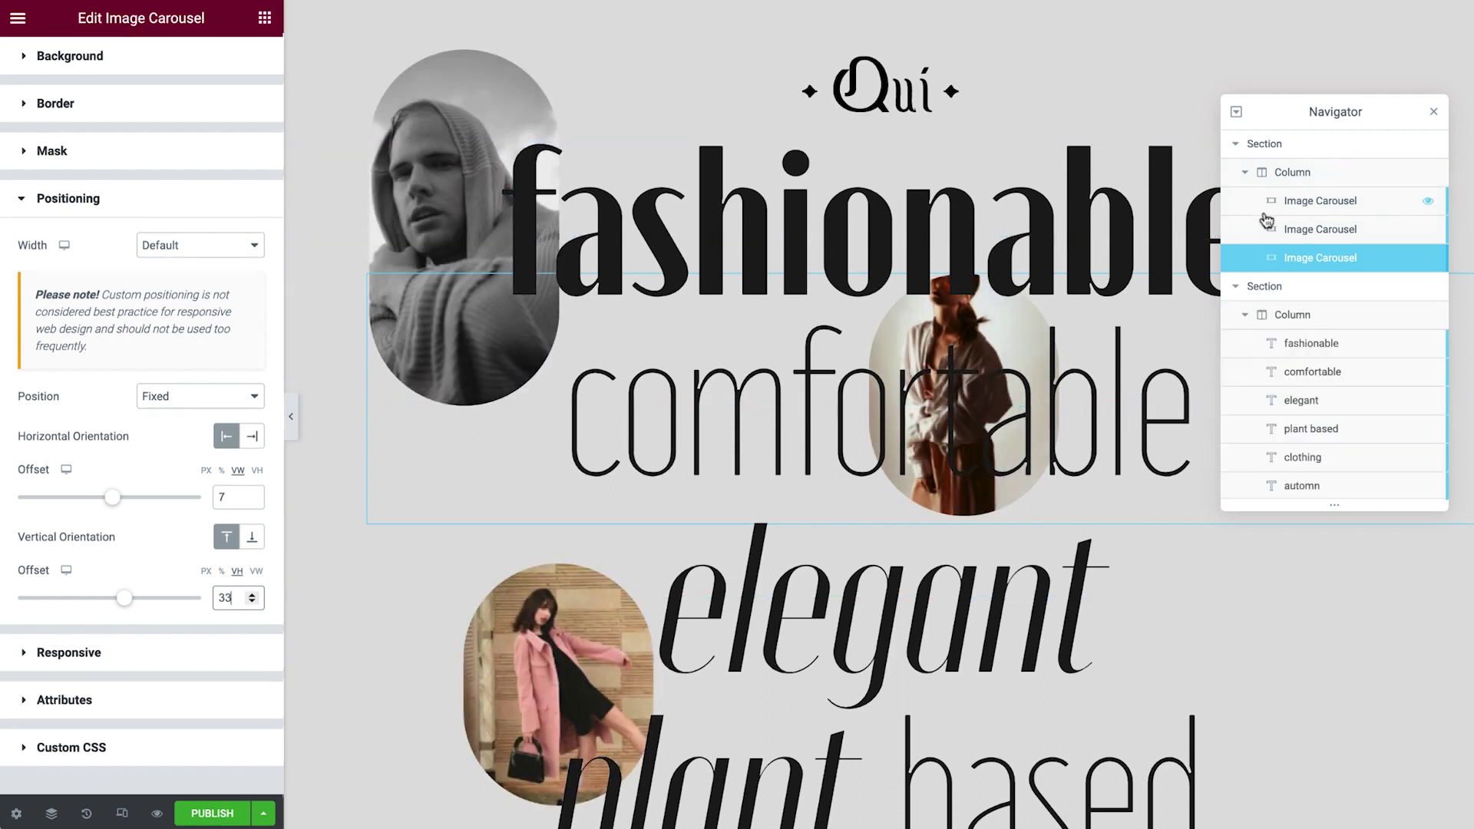
Duplicate the first carousel and replace its gallery with the yellow-jacket, yellow-hoodie and arms-raised woman photos
right_click(1275, 202)
left_click(1296, 245)
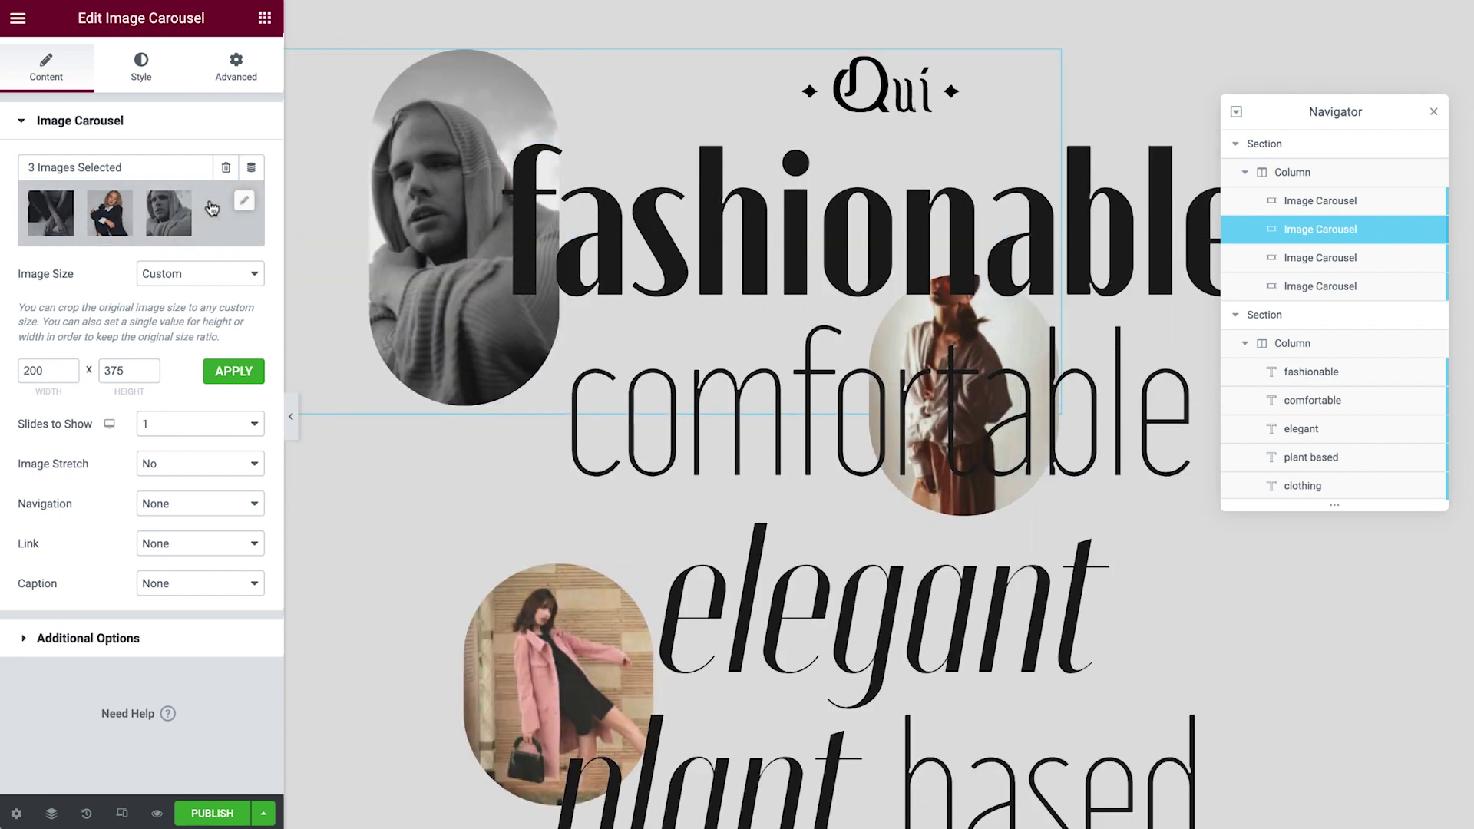
left_click(225, 171)
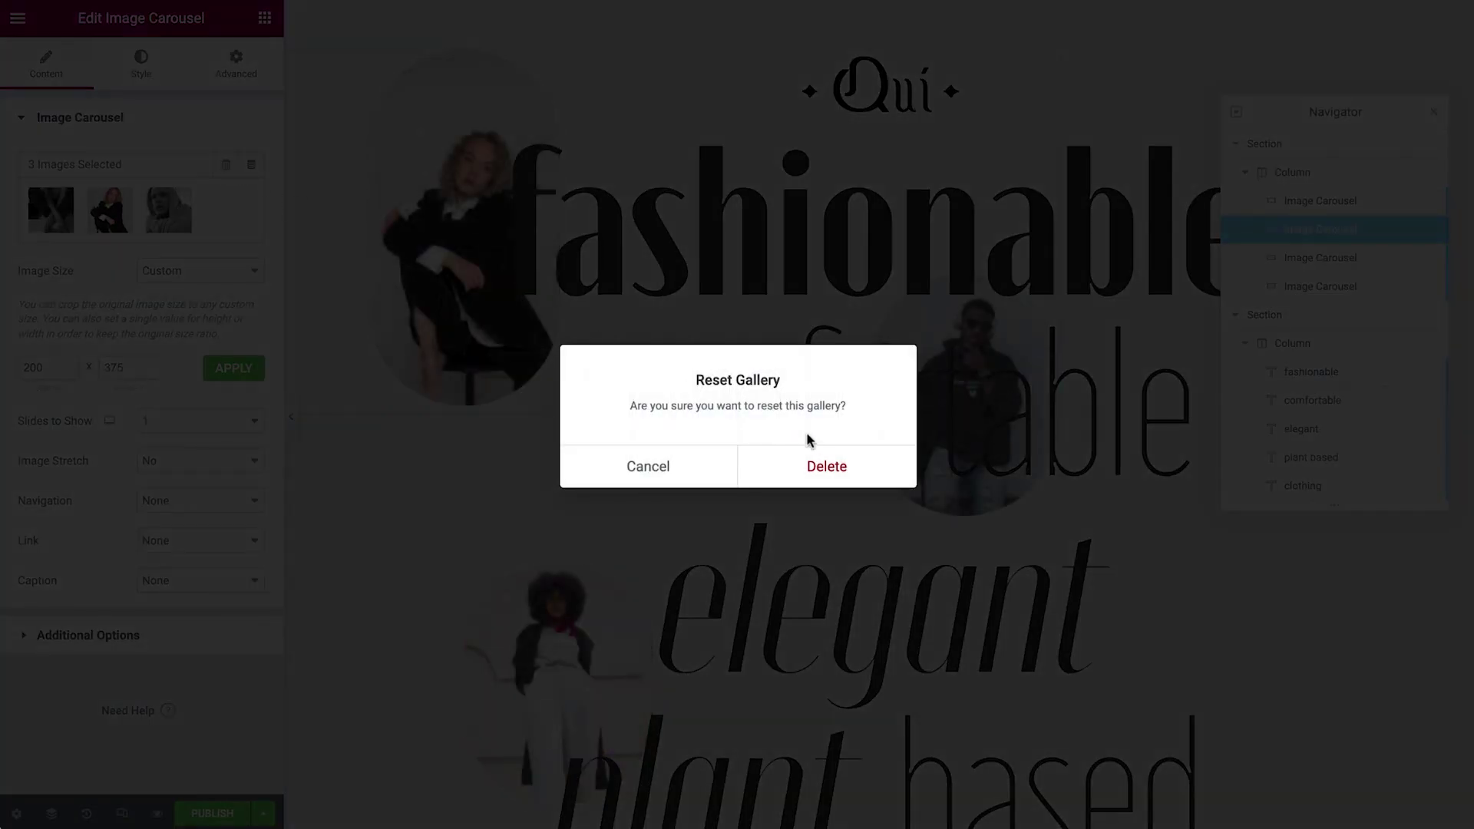
left_click(829, 466)
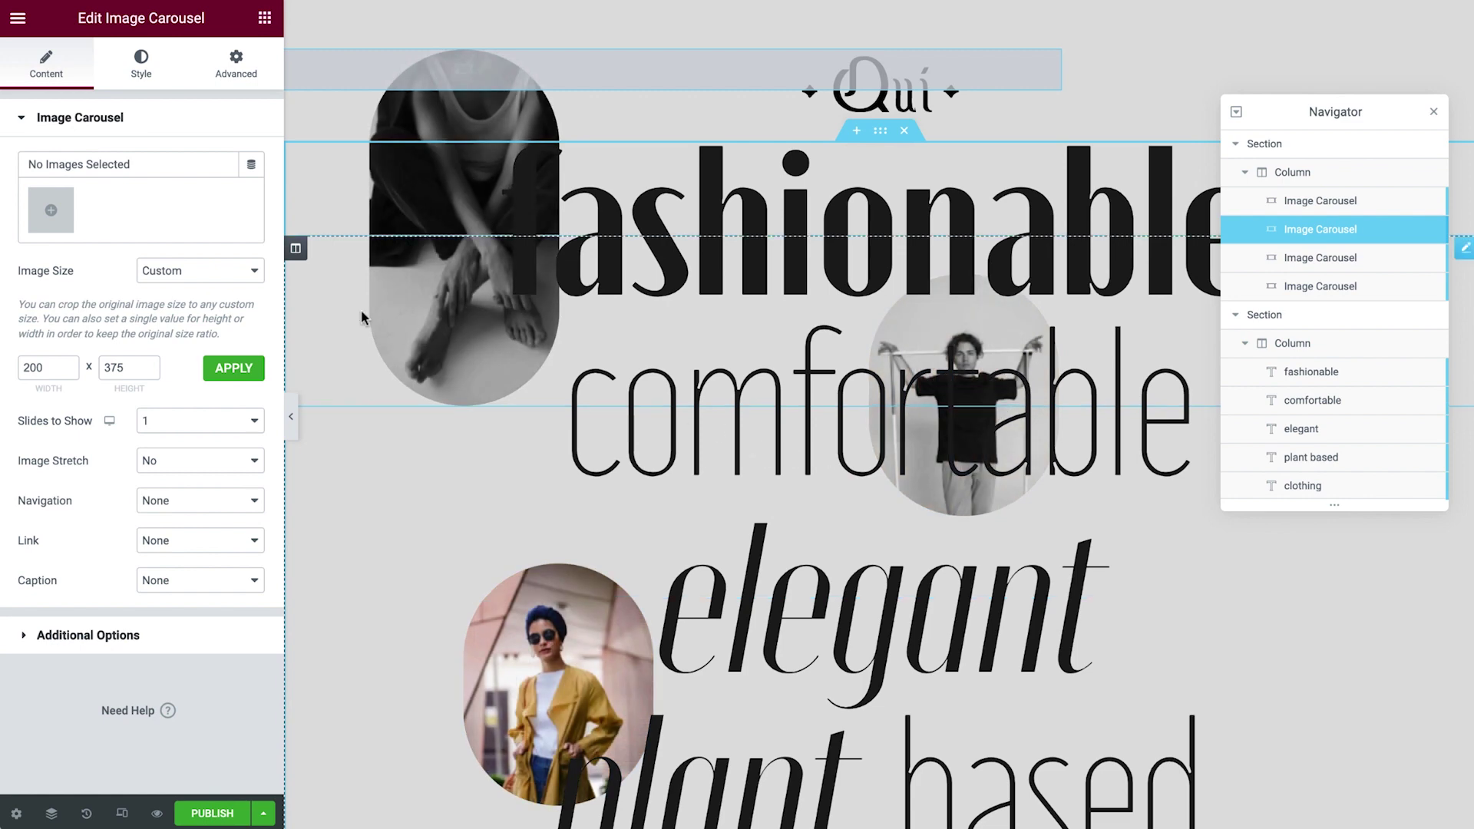
left_click(47, 210)
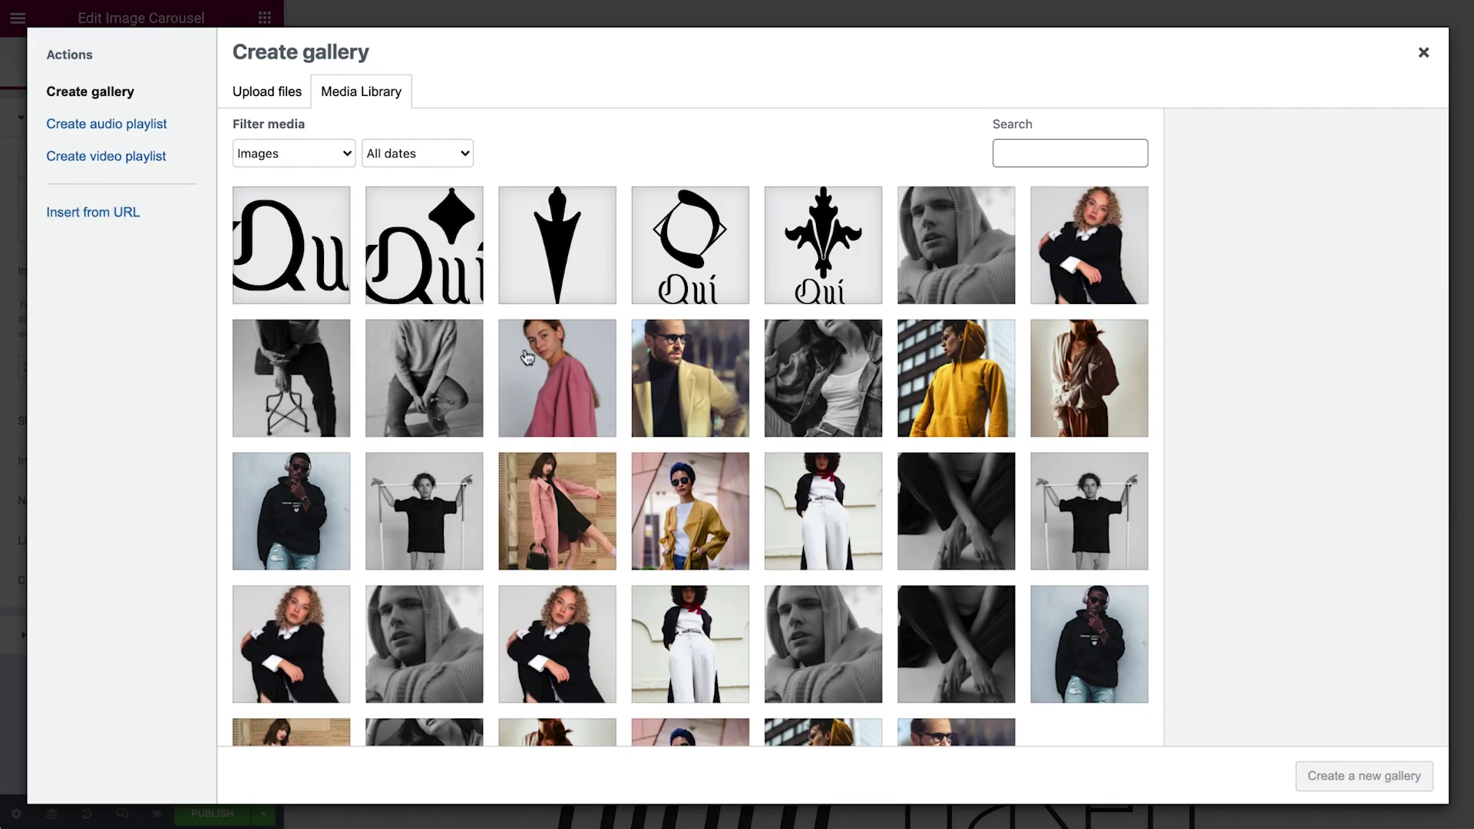
left_click(684, 386)
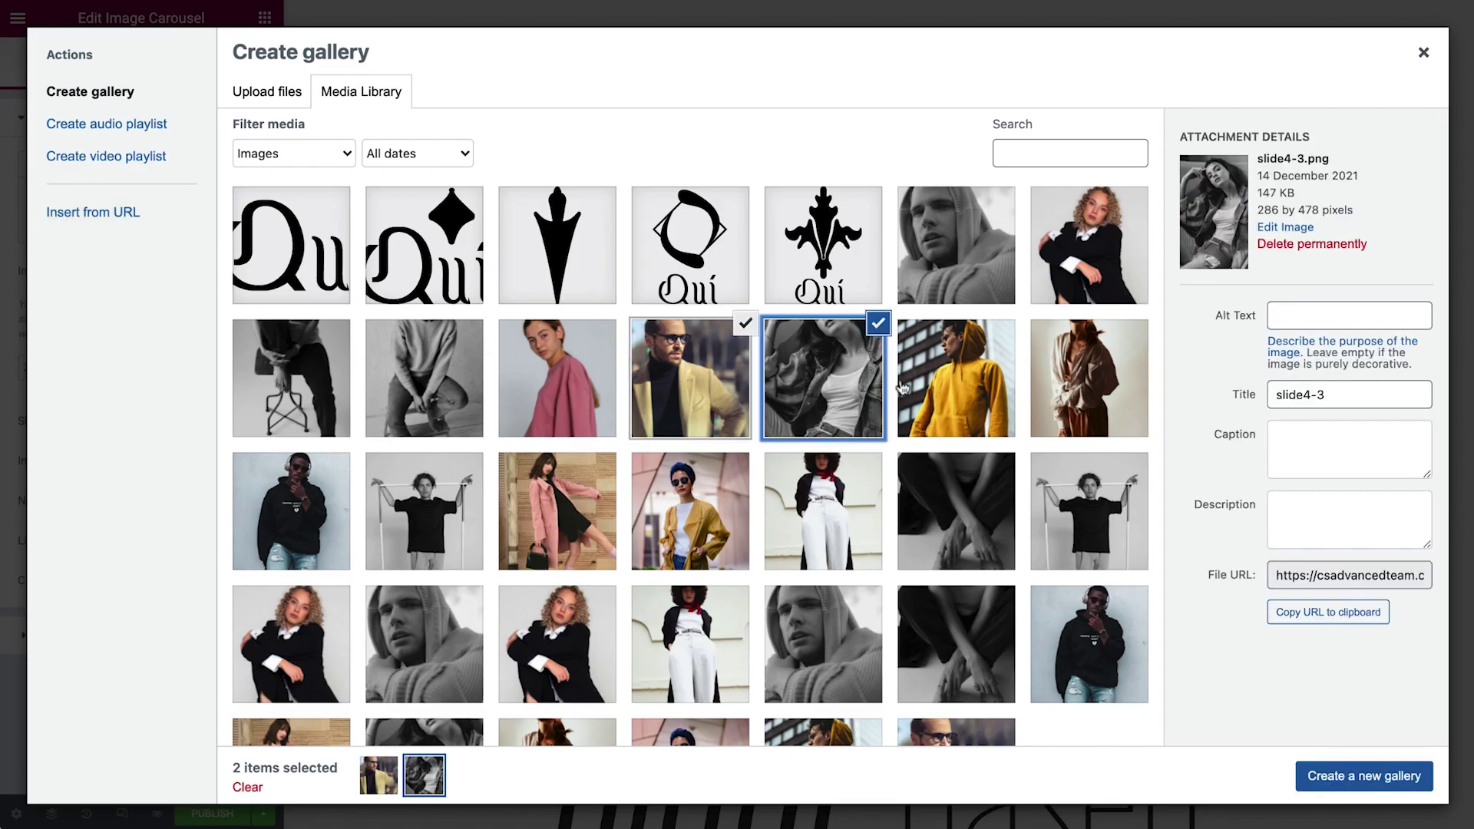
left_click(1364, 766)
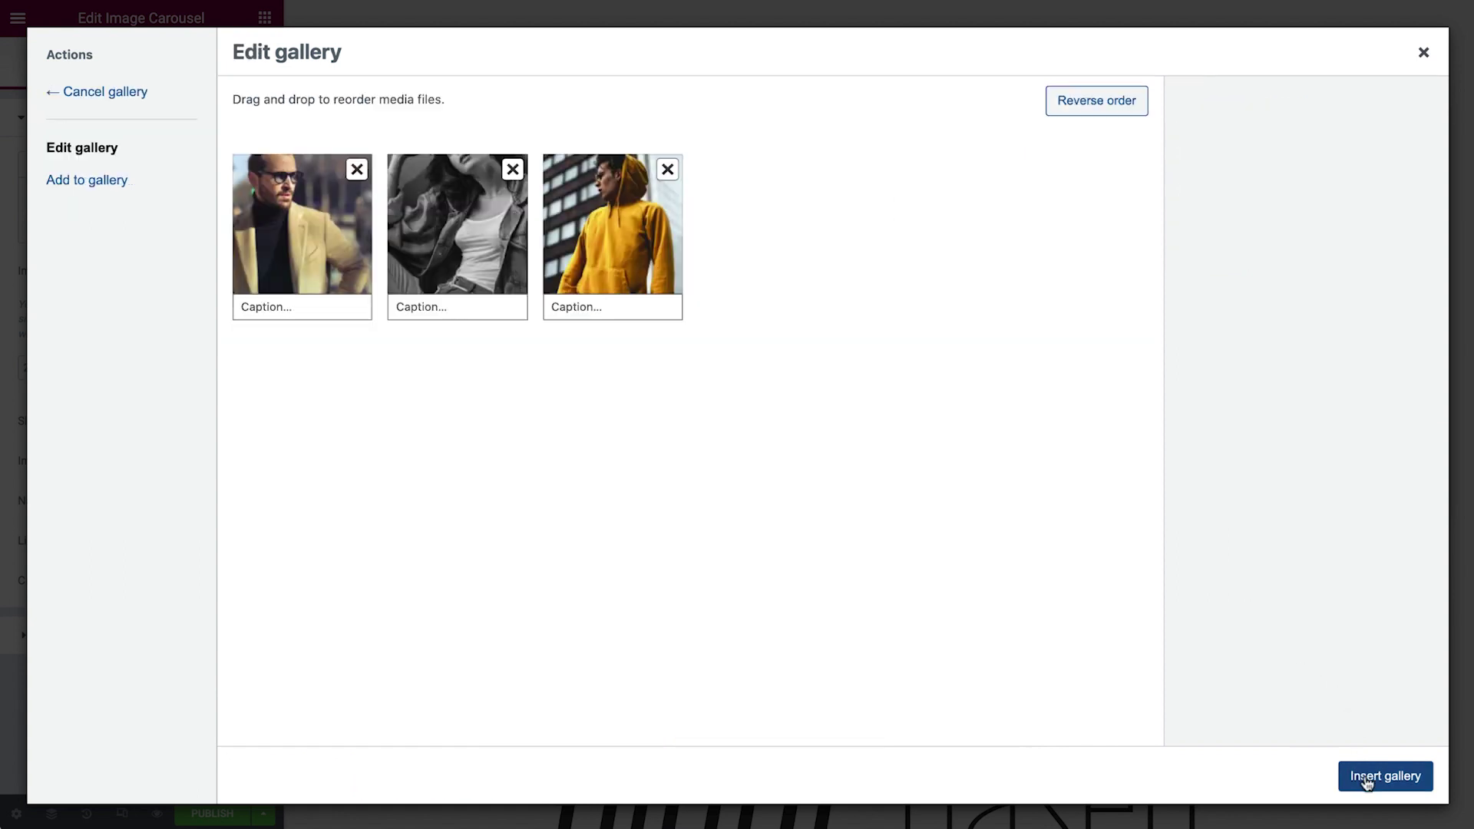
left_click_drag(409, 236, 541, 245)
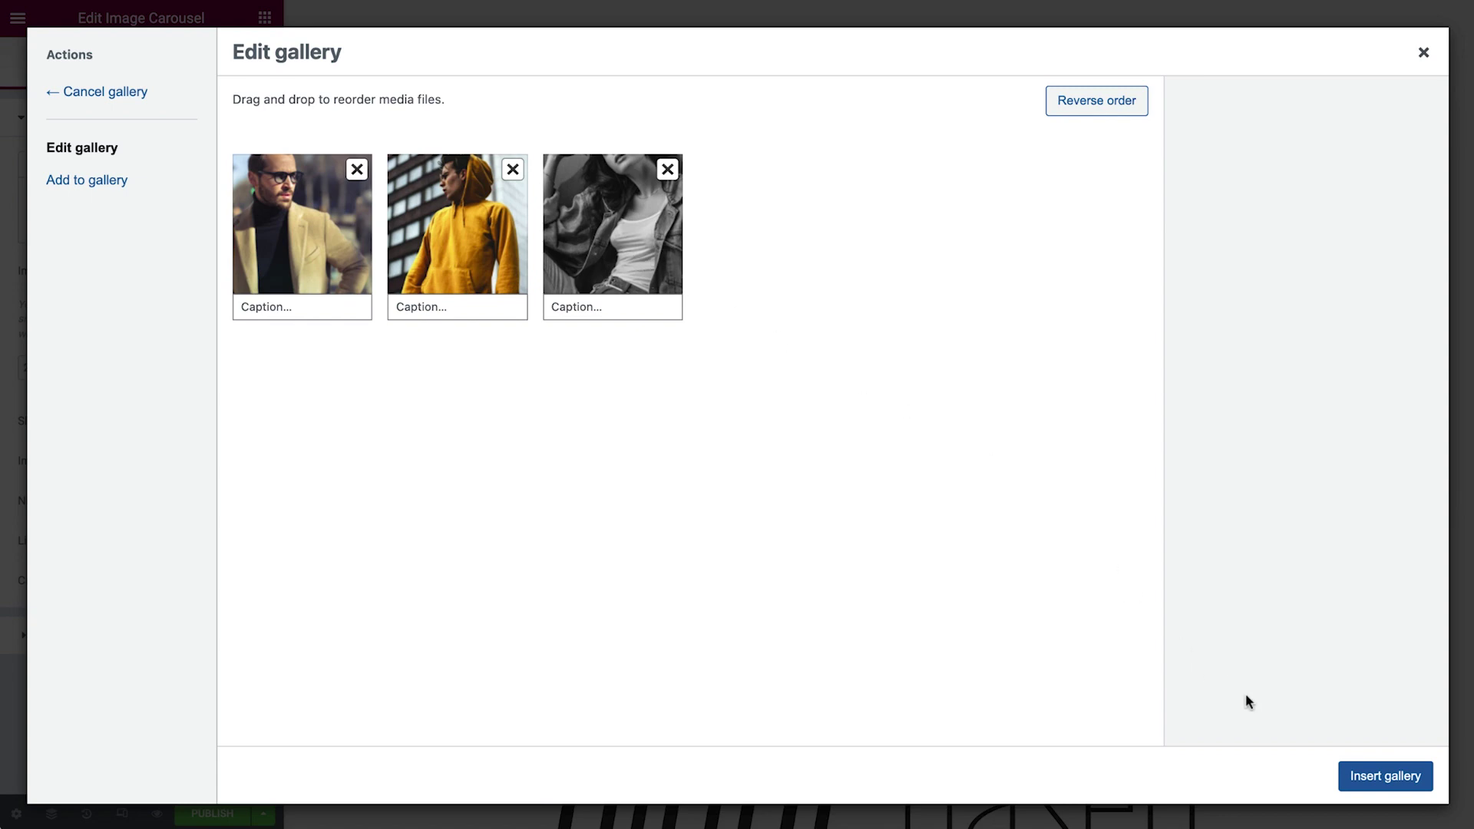
left_click(1370, 776)
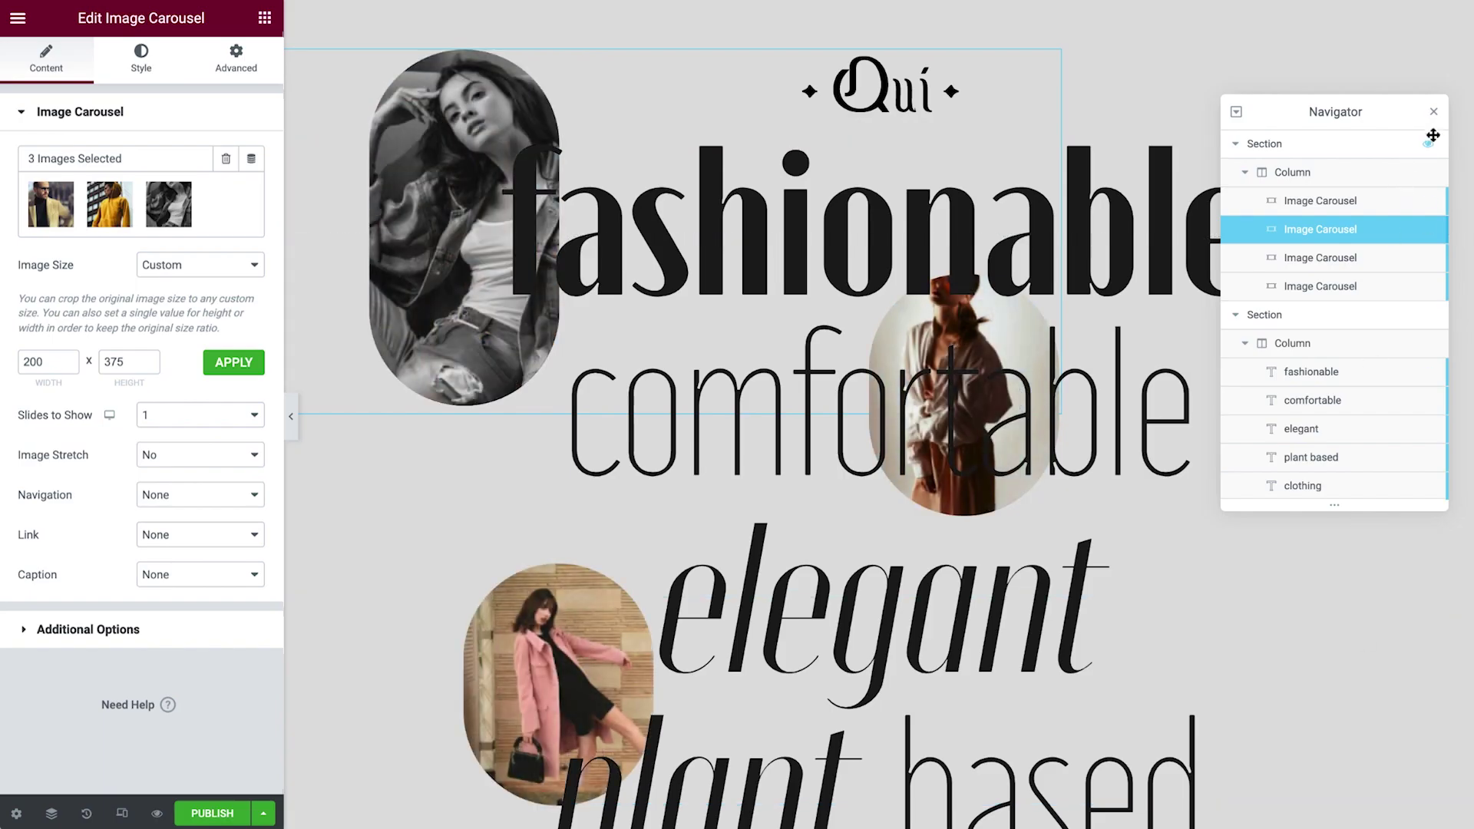
Set the copied carousel's image size to 205 × 340
left_click(1434, 112)
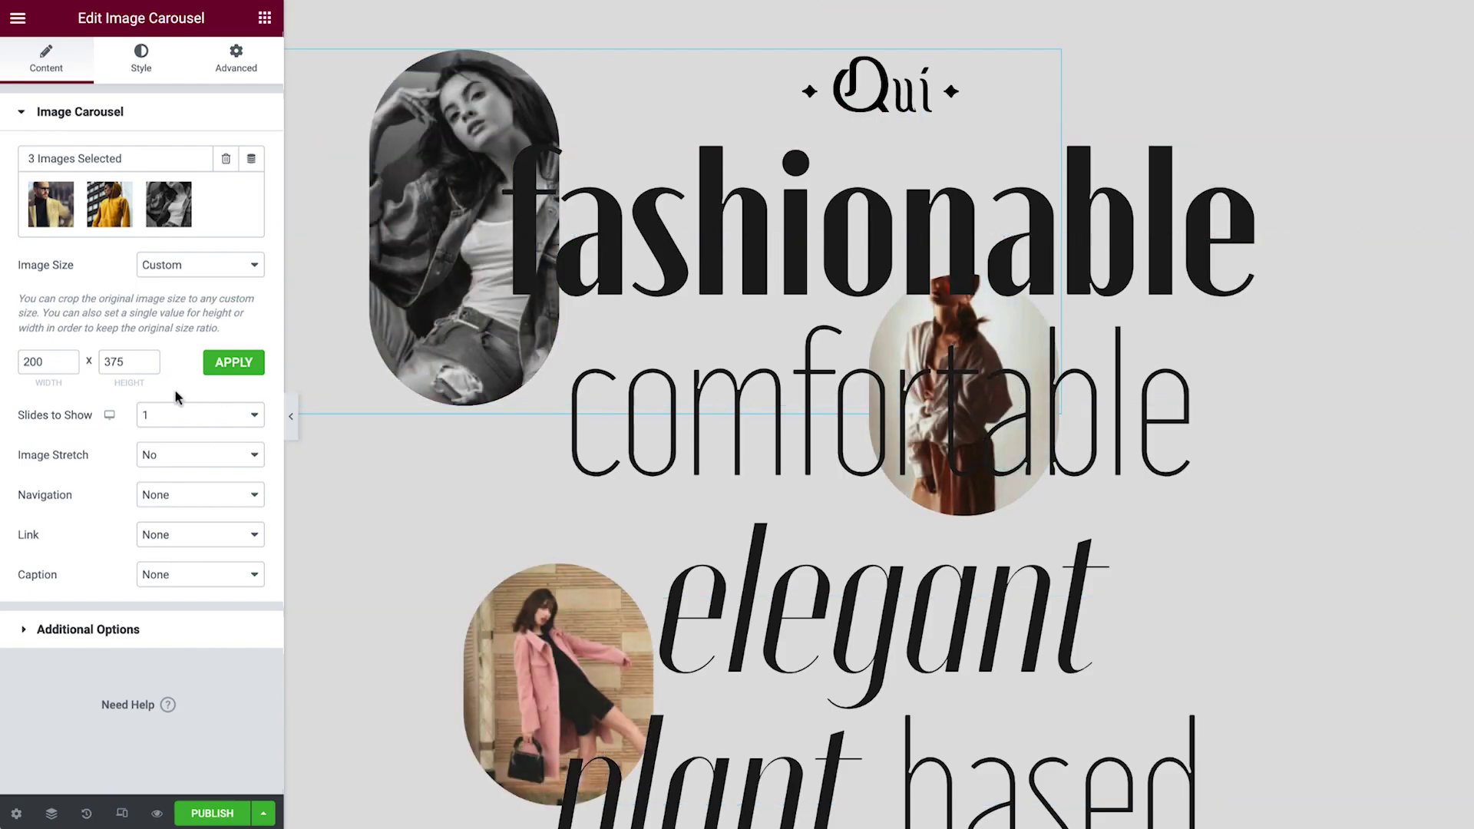
left_click(49, 365)
key("BackSpace")
key("Tab")
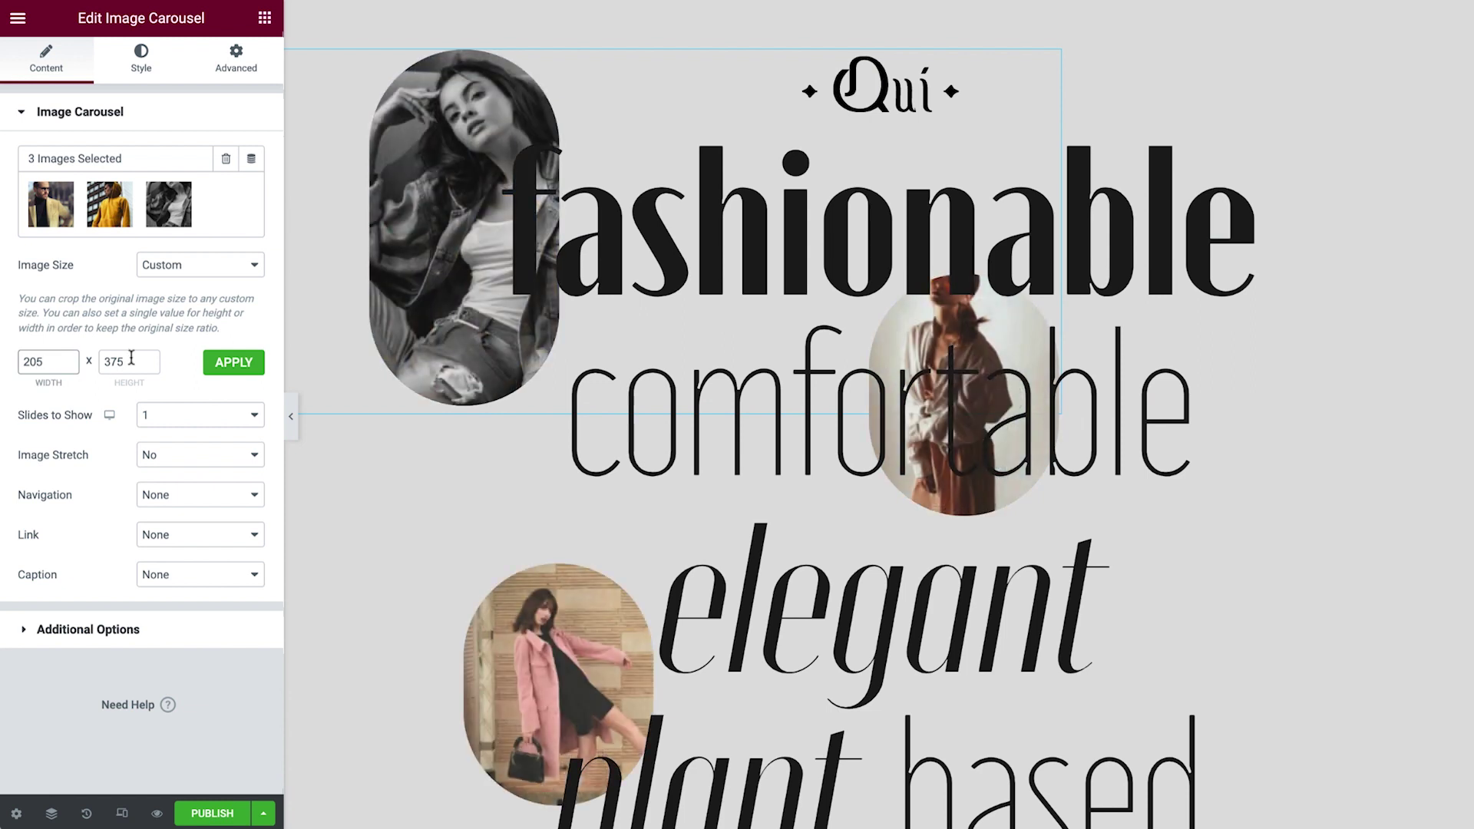
type("340")
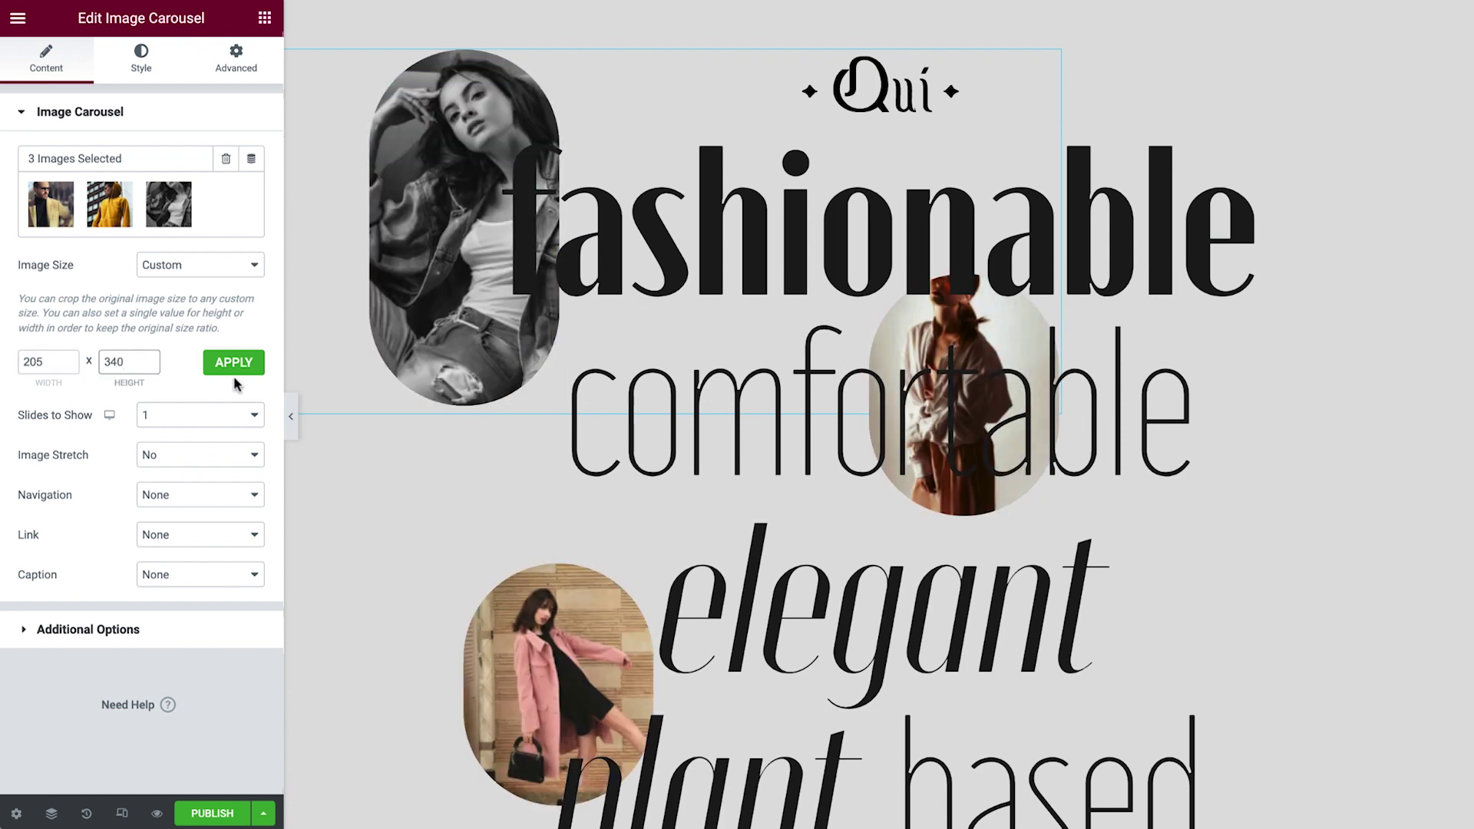
left_click(233, 367)
left_click(249, 70)
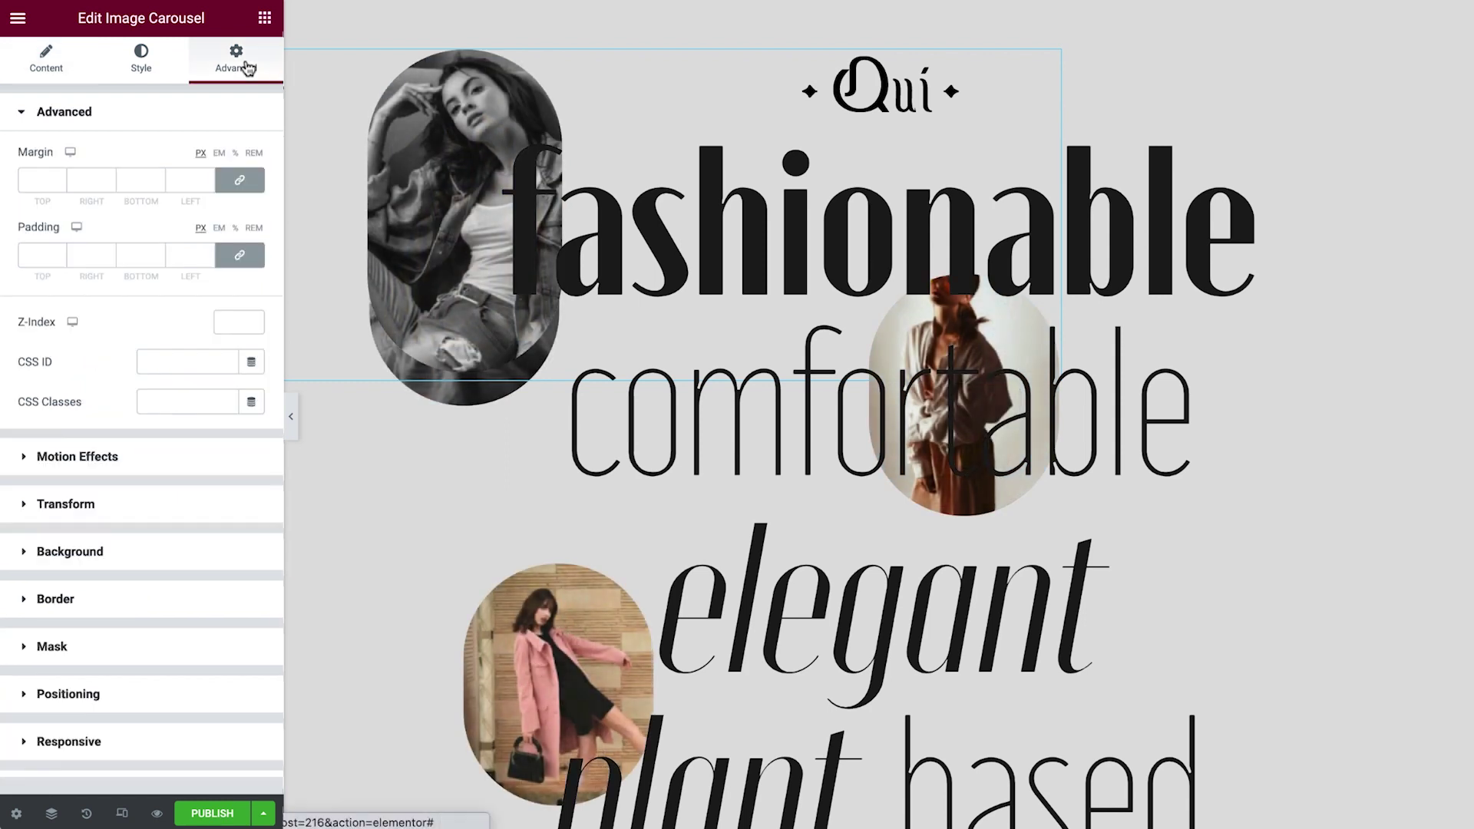
Position the new carousel from the right at -31 vw and 2 vh from the top
left_click(220, 111)
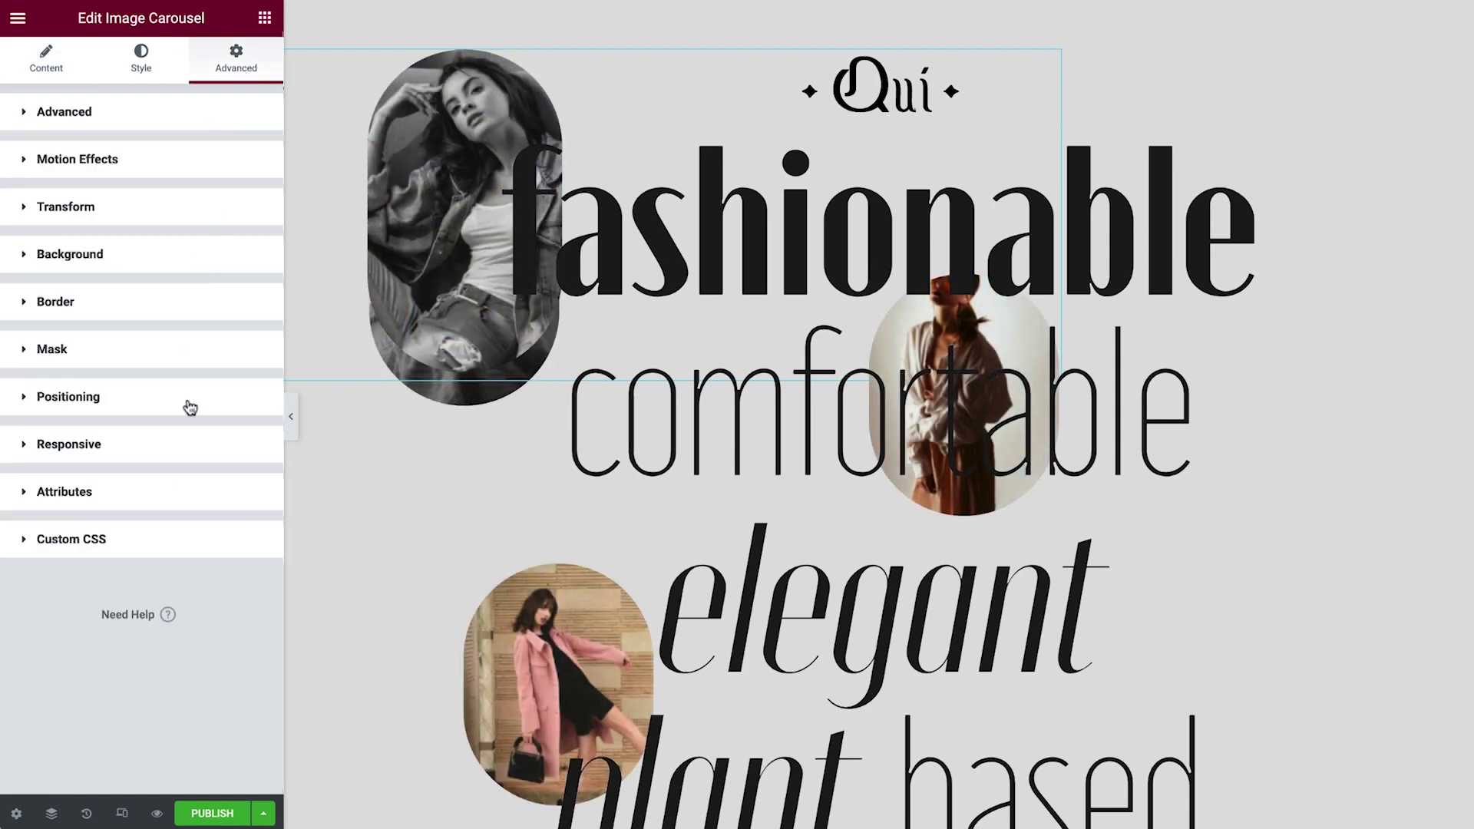
left_click(189, 406)
scroll(190, 407, "down", 3)
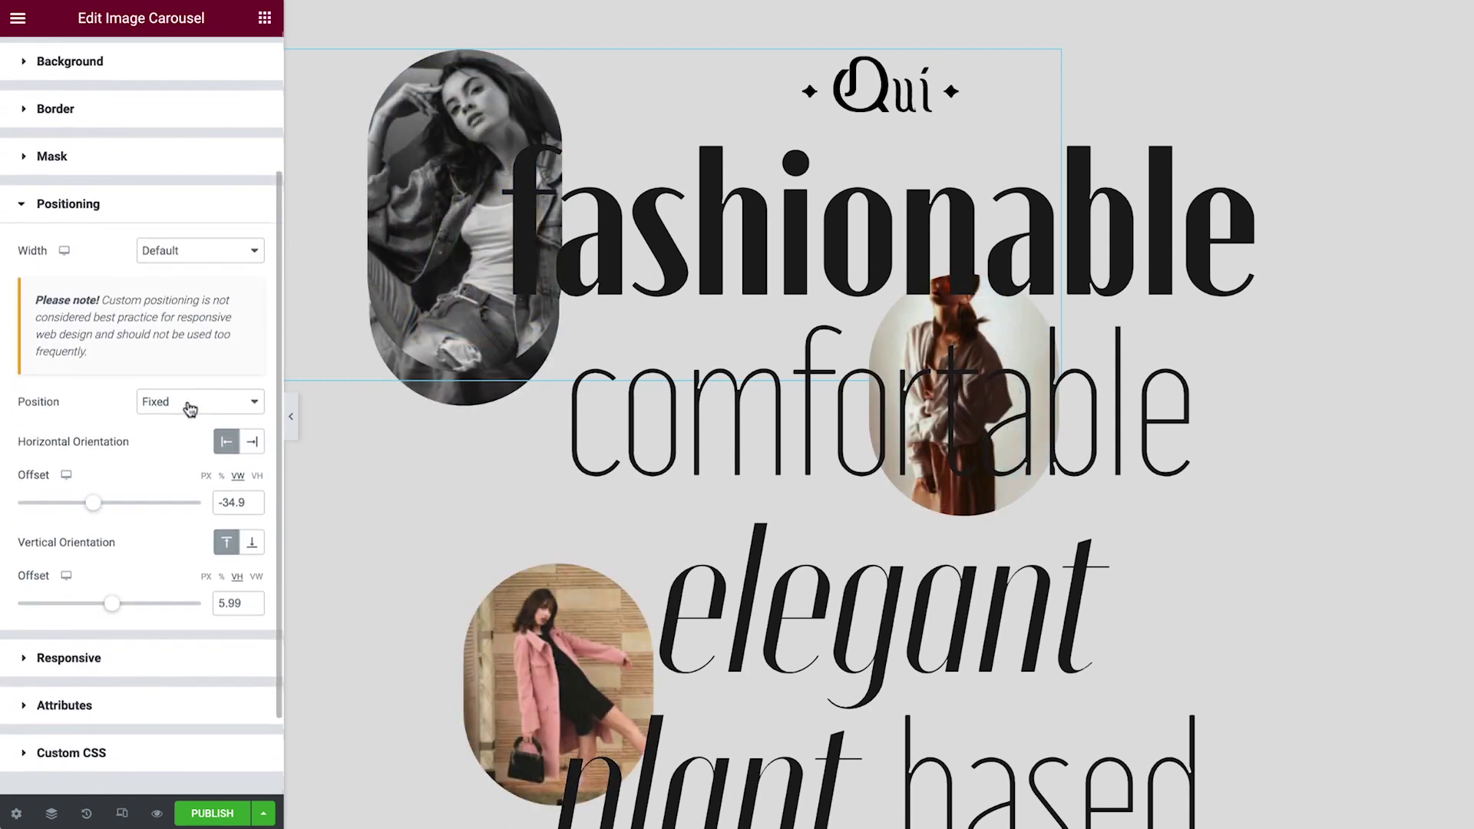
left_click(252, 430)
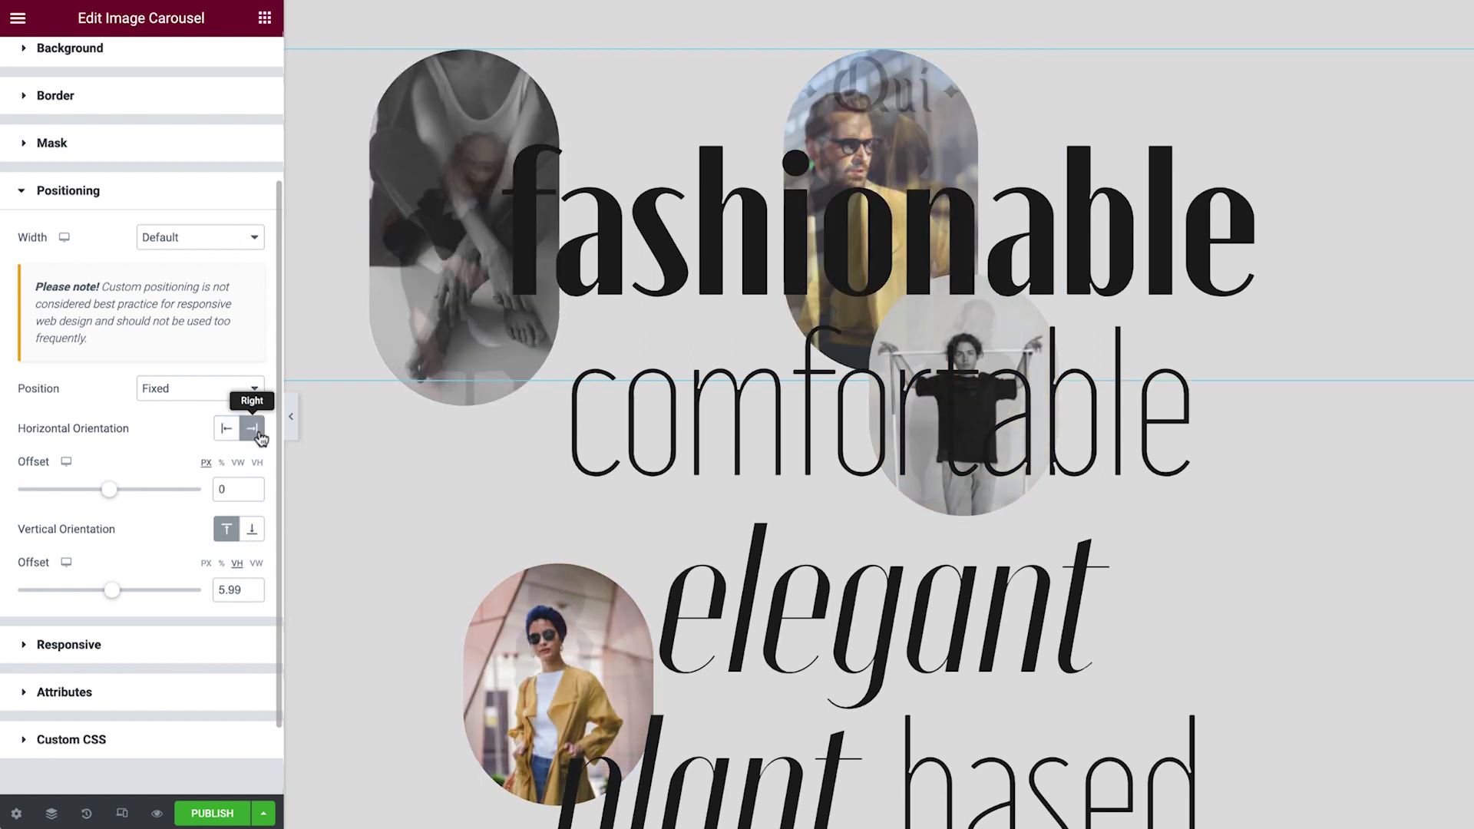
double_click(239, 483)
type("-31")
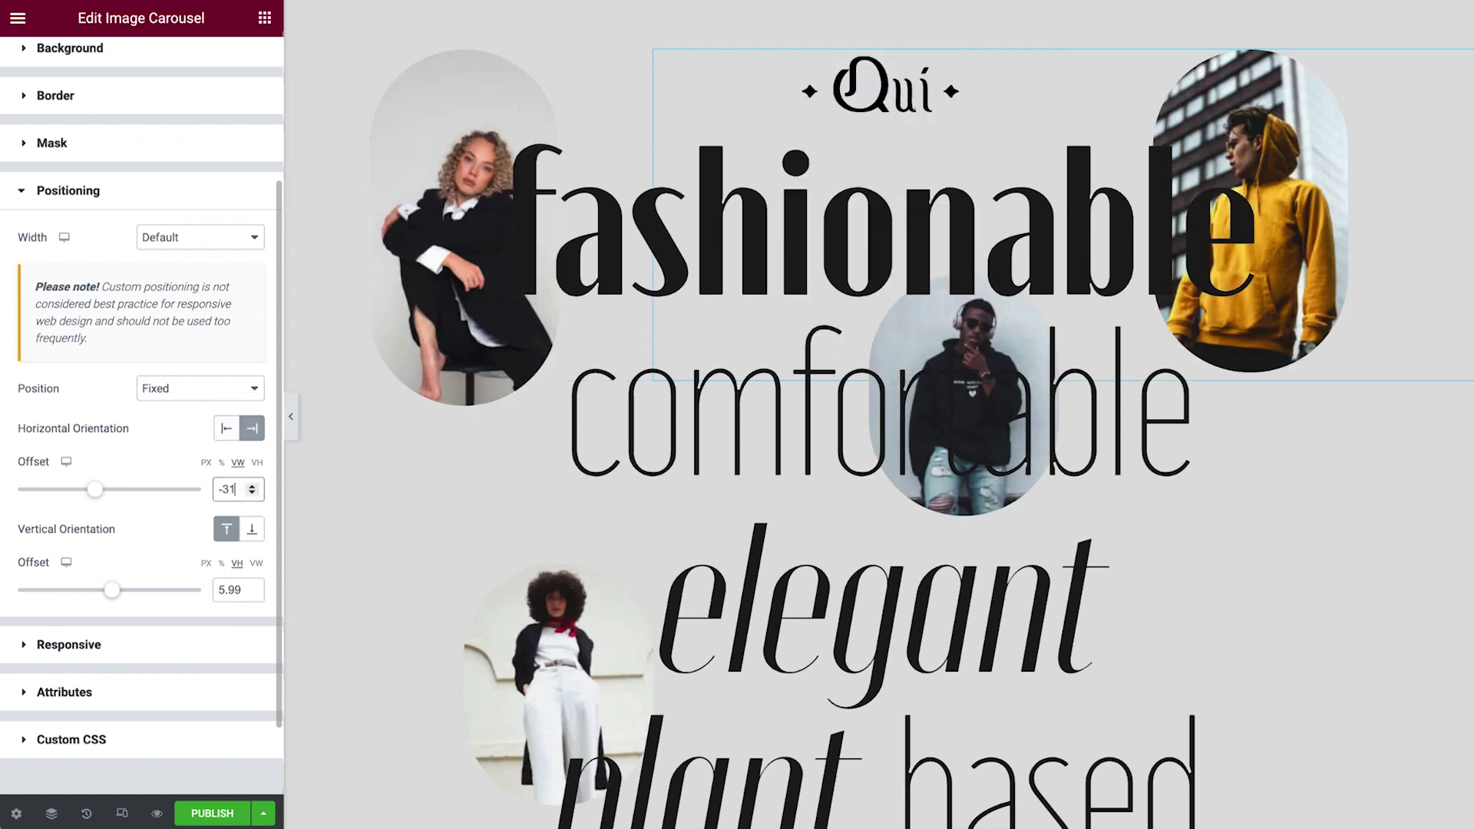
double_click(227, 593)
type("2")
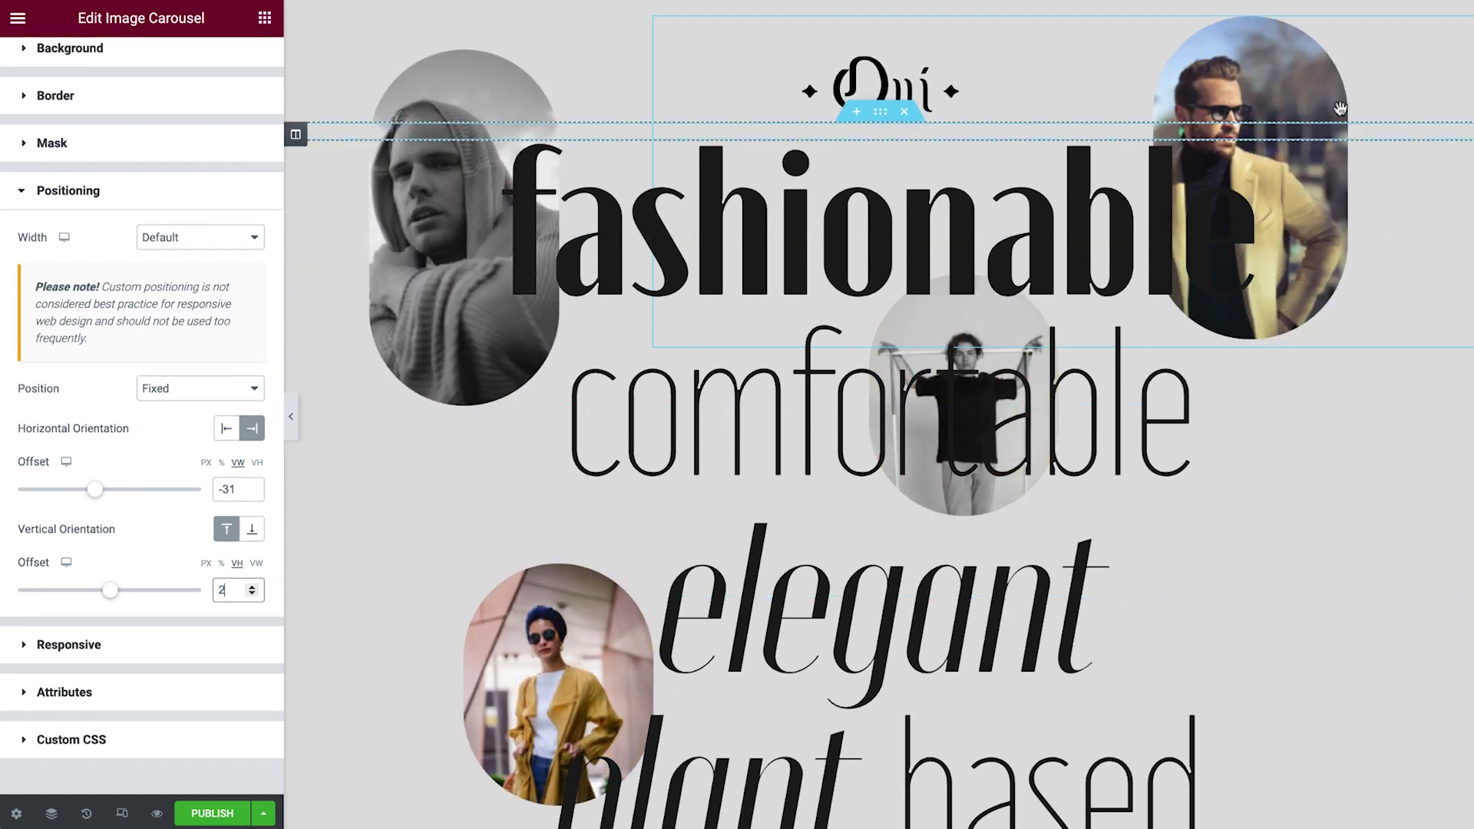
right_click(1366, 59)
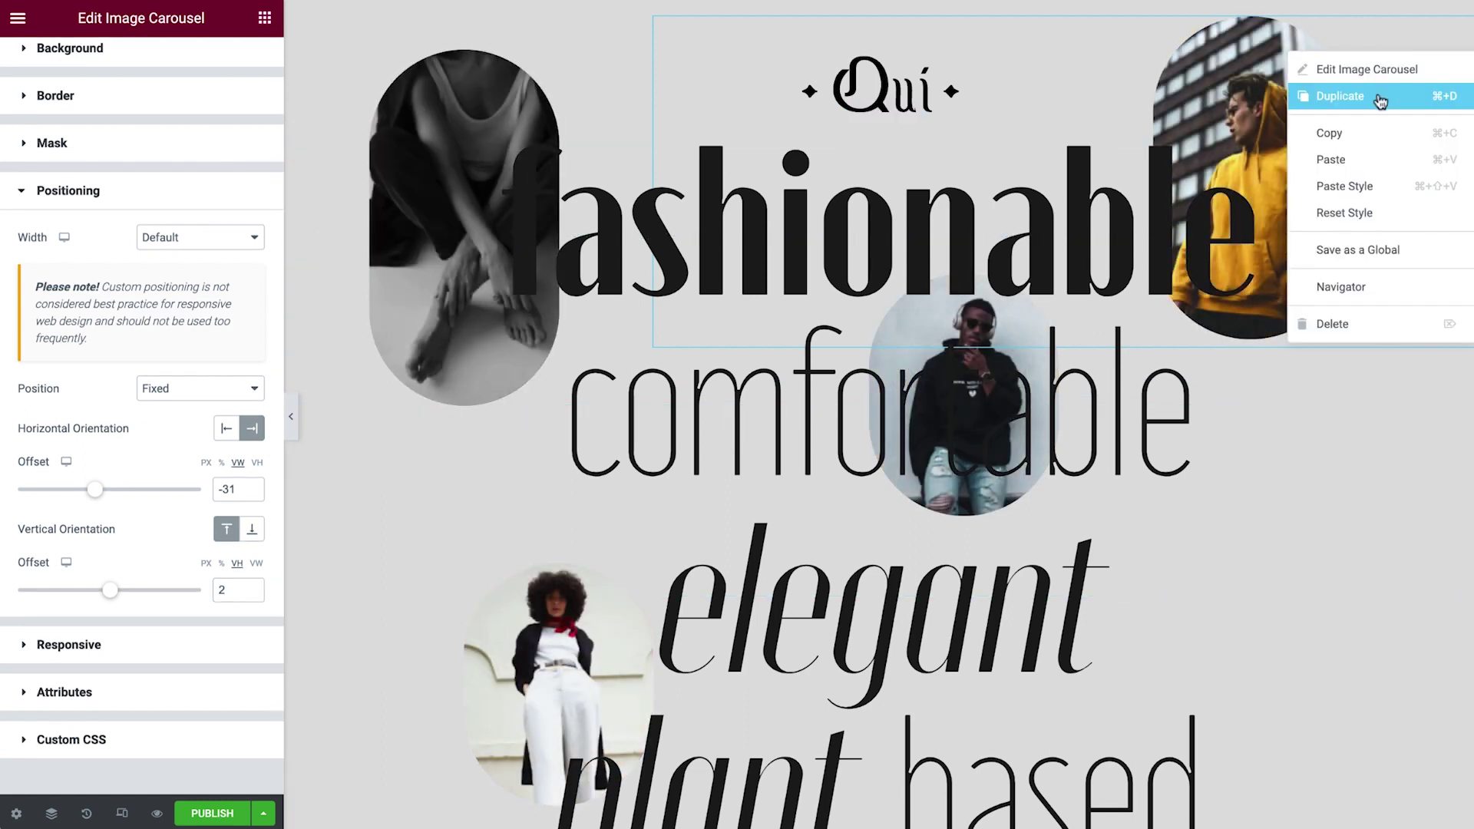
Duplicate the top-right carousel and fill it with the stool, pink-sweater and grey-sweater photos, pink second
left_click(1379, 100)
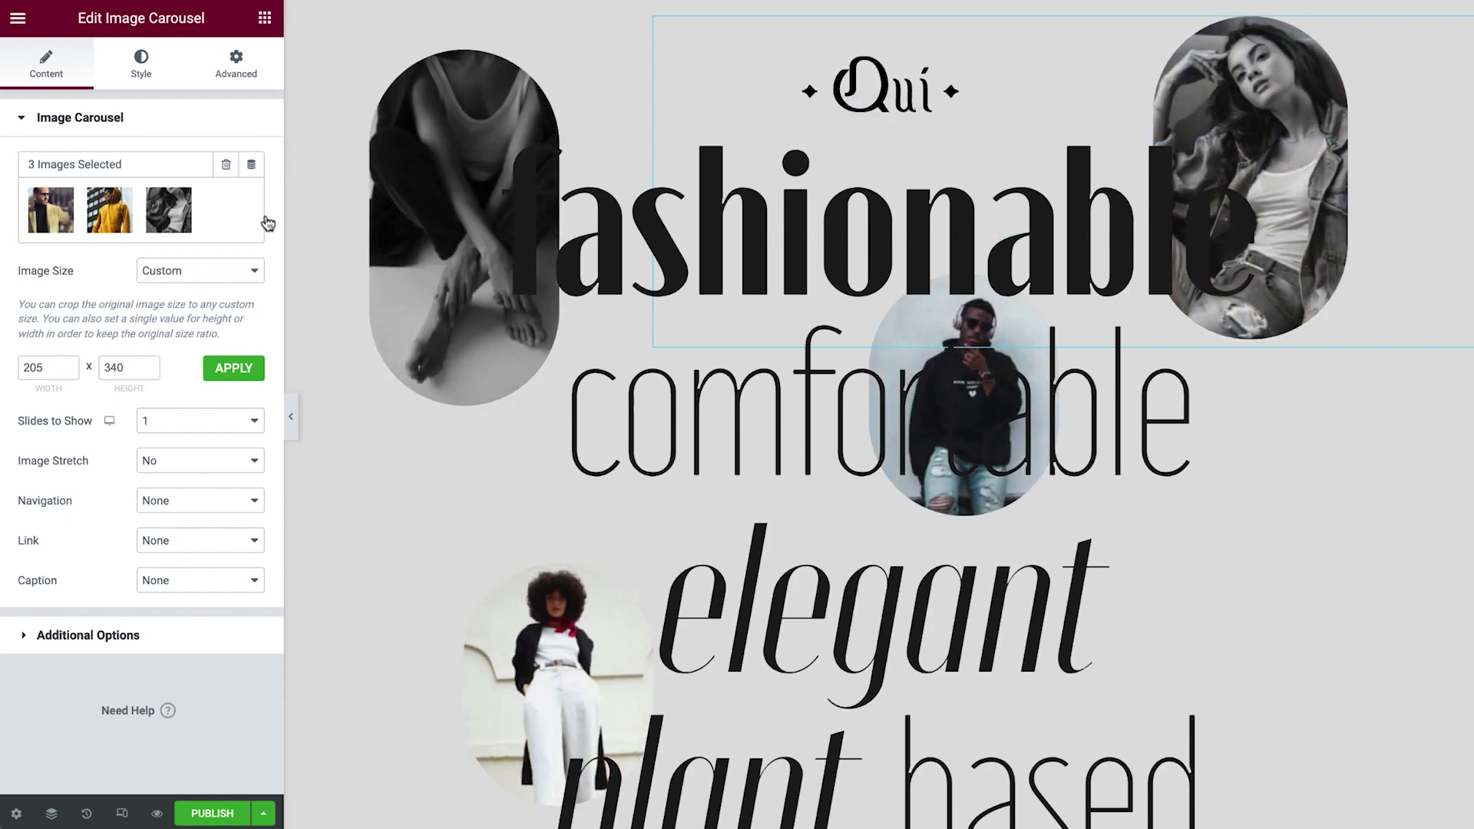
left_click(226, 165)
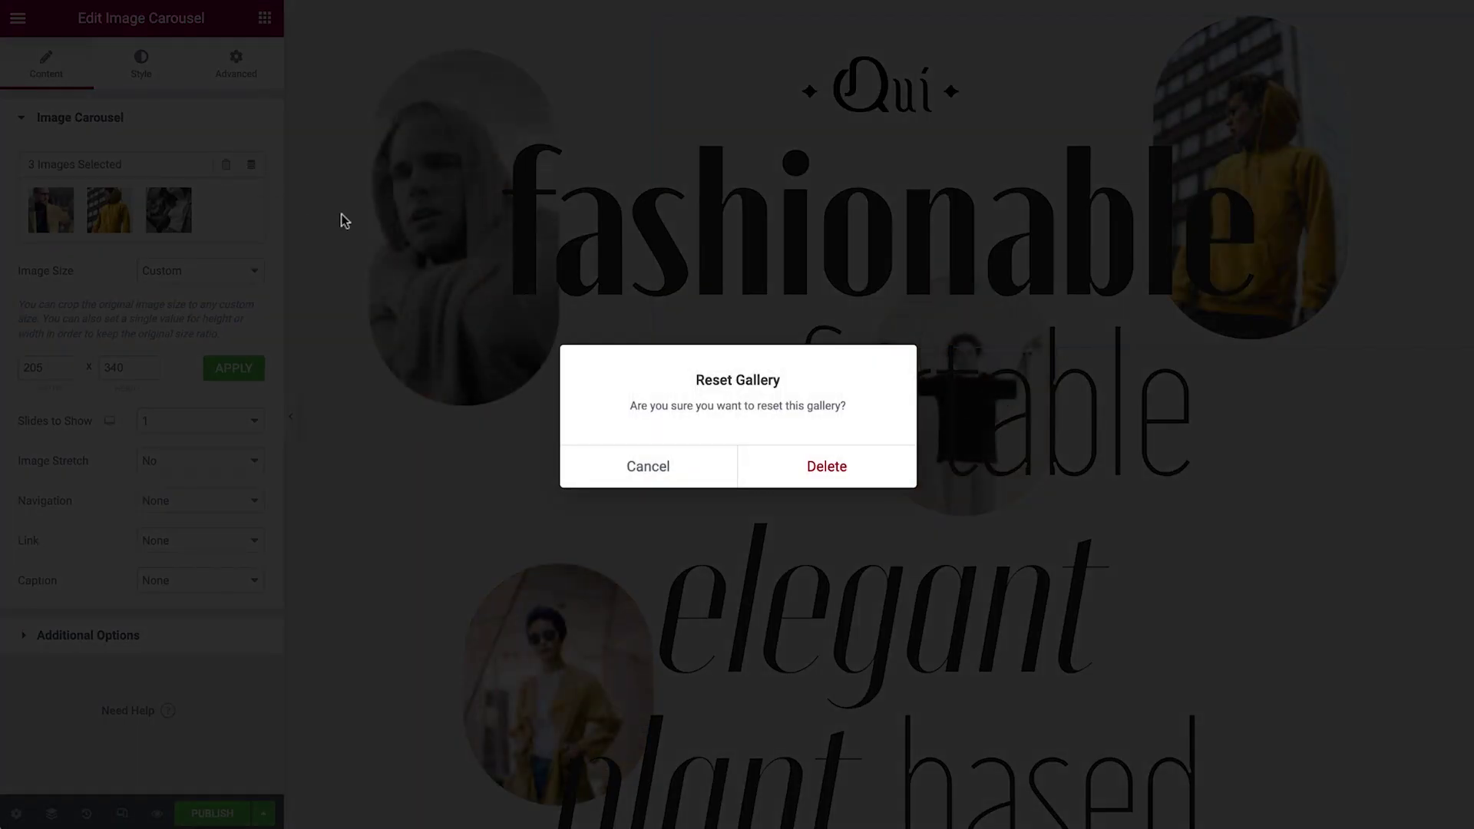
left_click(817, 468)
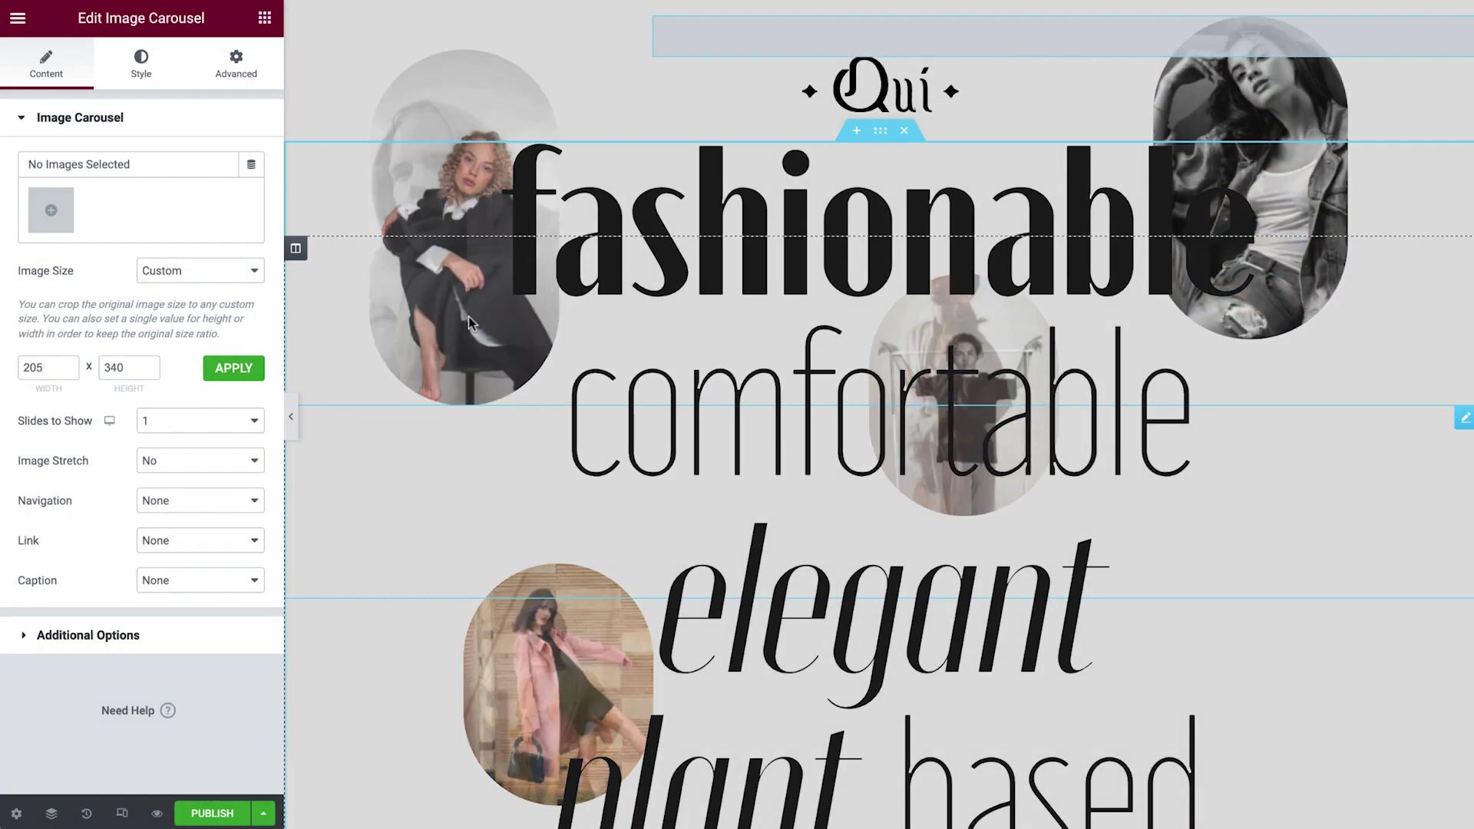
left_click(51, 210)
left_click(313, 392)
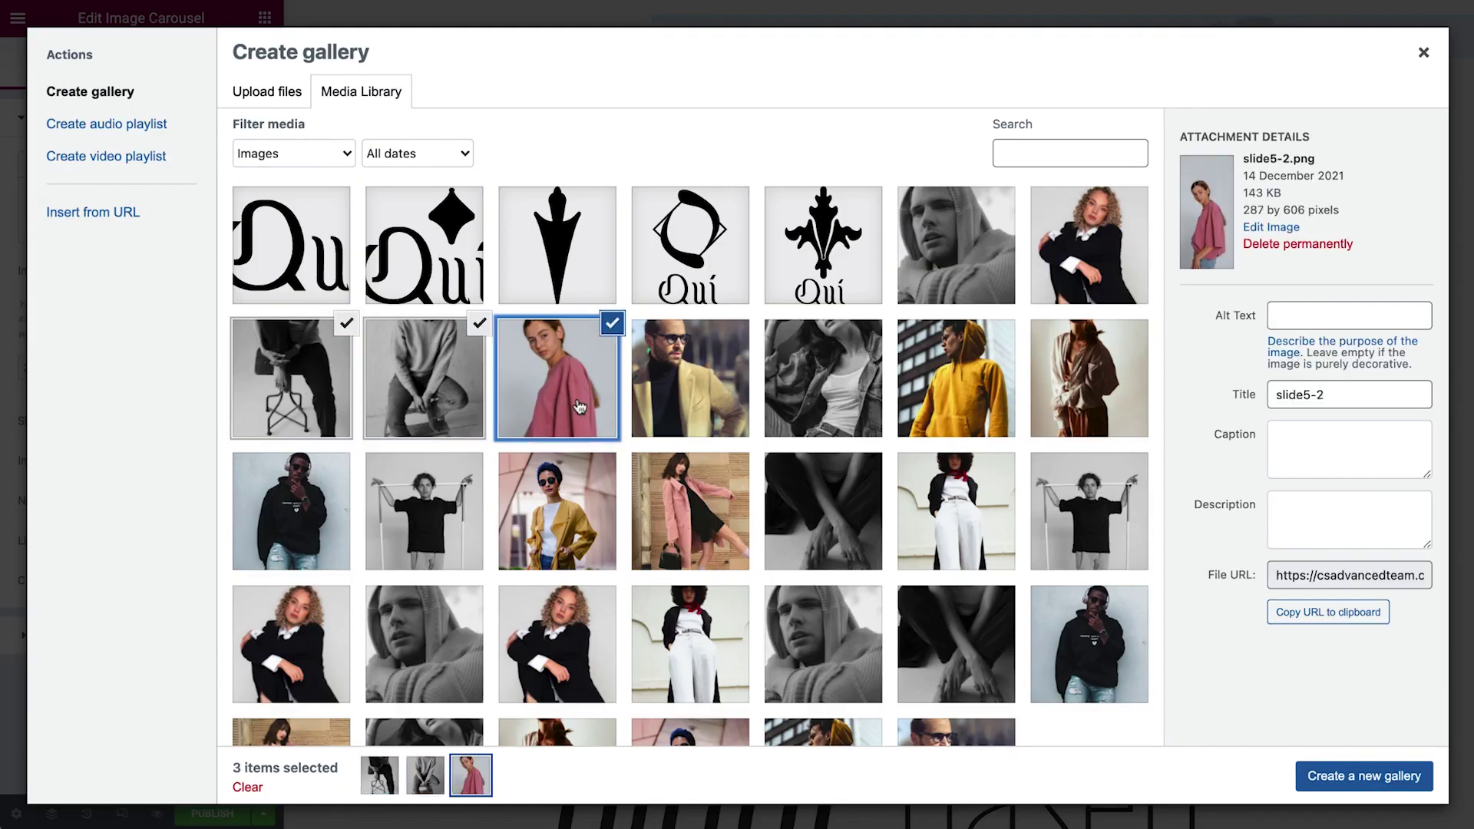
left_click(1366, 781)
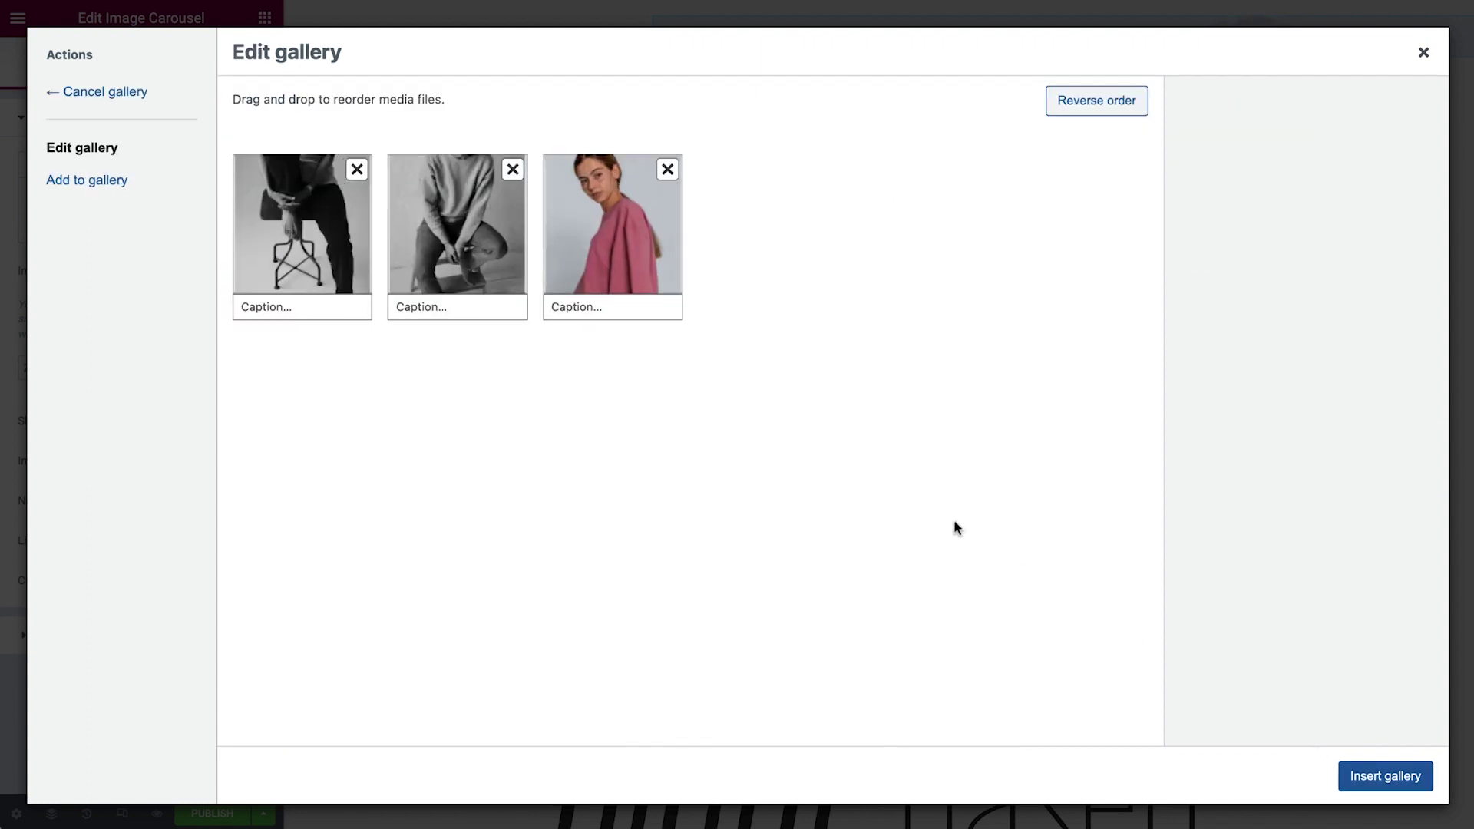
left_click(307, 274)
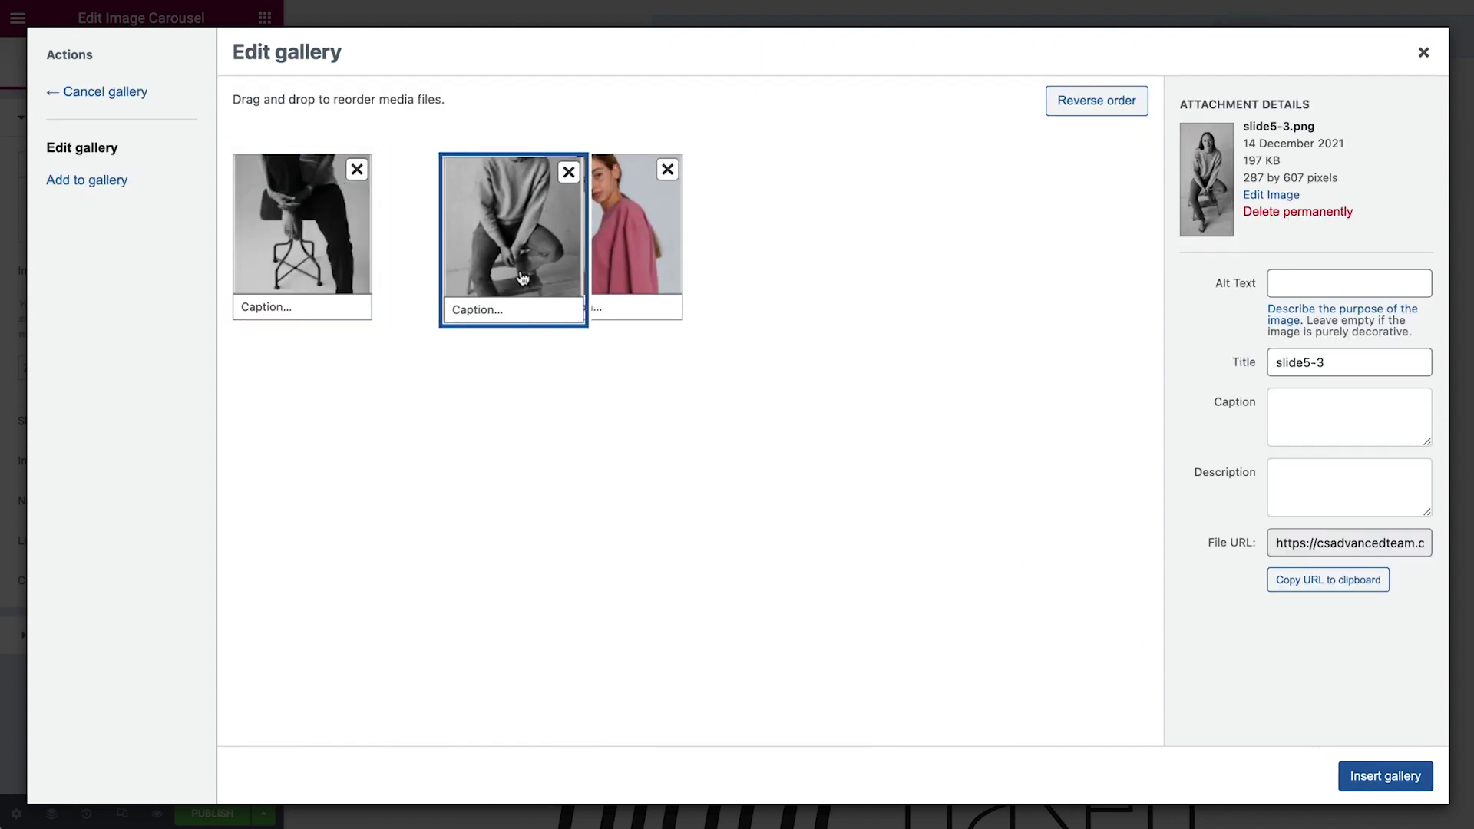
left_click_drag(522, 278, 595, 288)
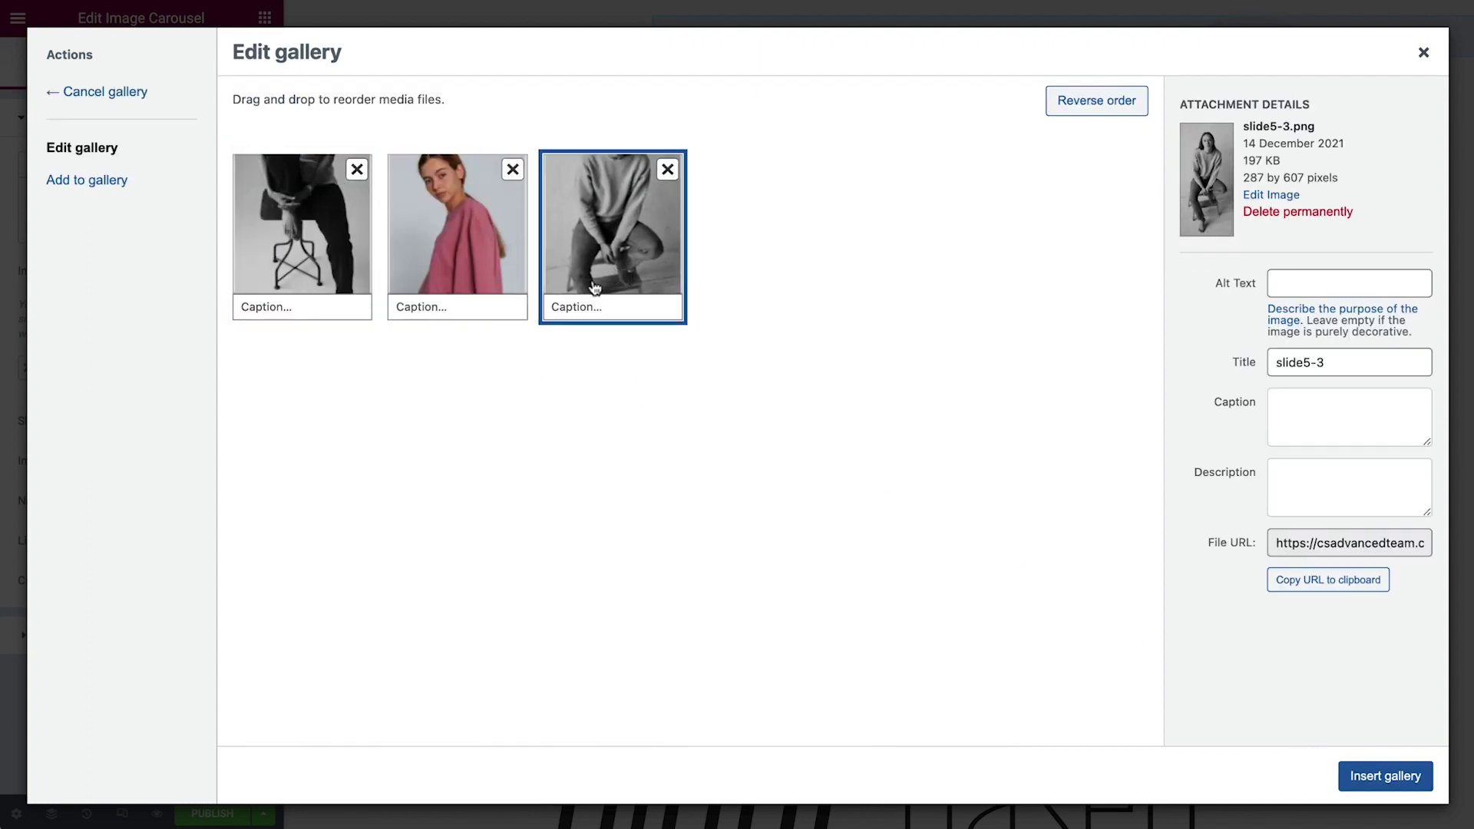
left_click(1387, 777)
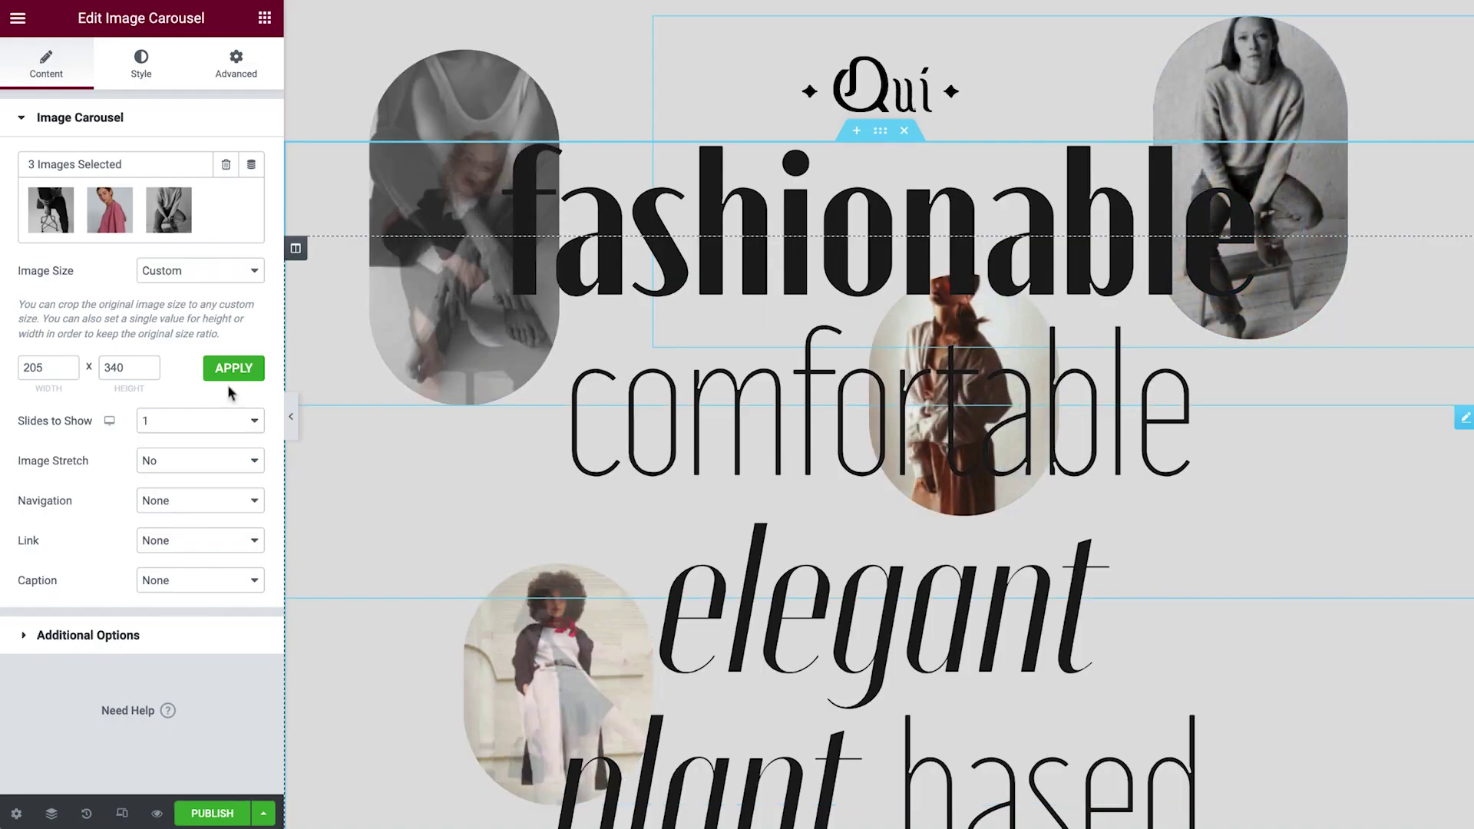
double_click(36, 368)
Set the new carousel's image size to 200 × 430
type("200")
double_click(112, 369)
type("430")
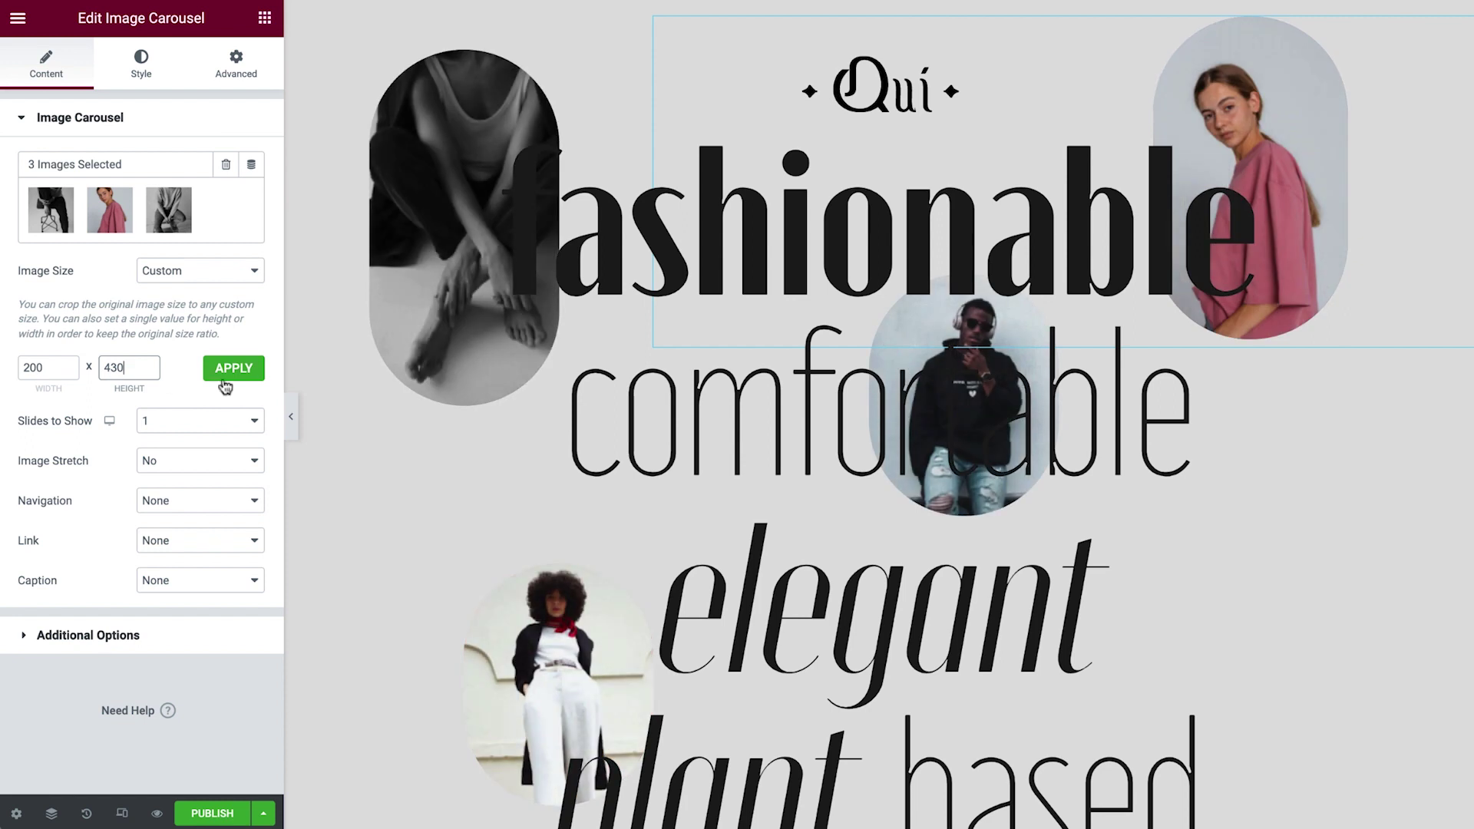
left_click(235, 370)
Fix the carousel at -41 vw horizontally and -10 % from the bottom, then preview full width
left_click(236, 65)
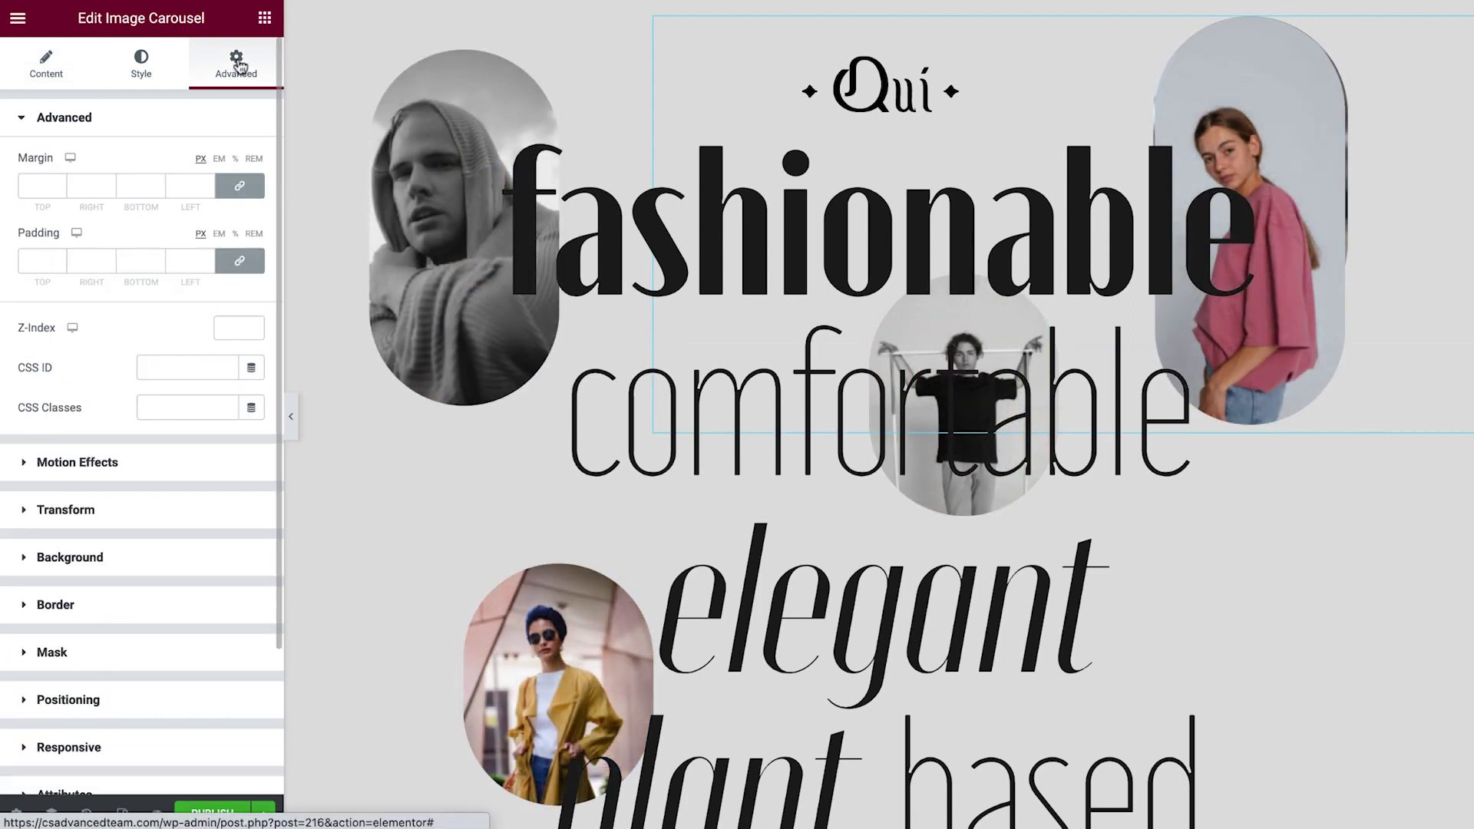
left_click(228, 120)
left_click(221, 401)
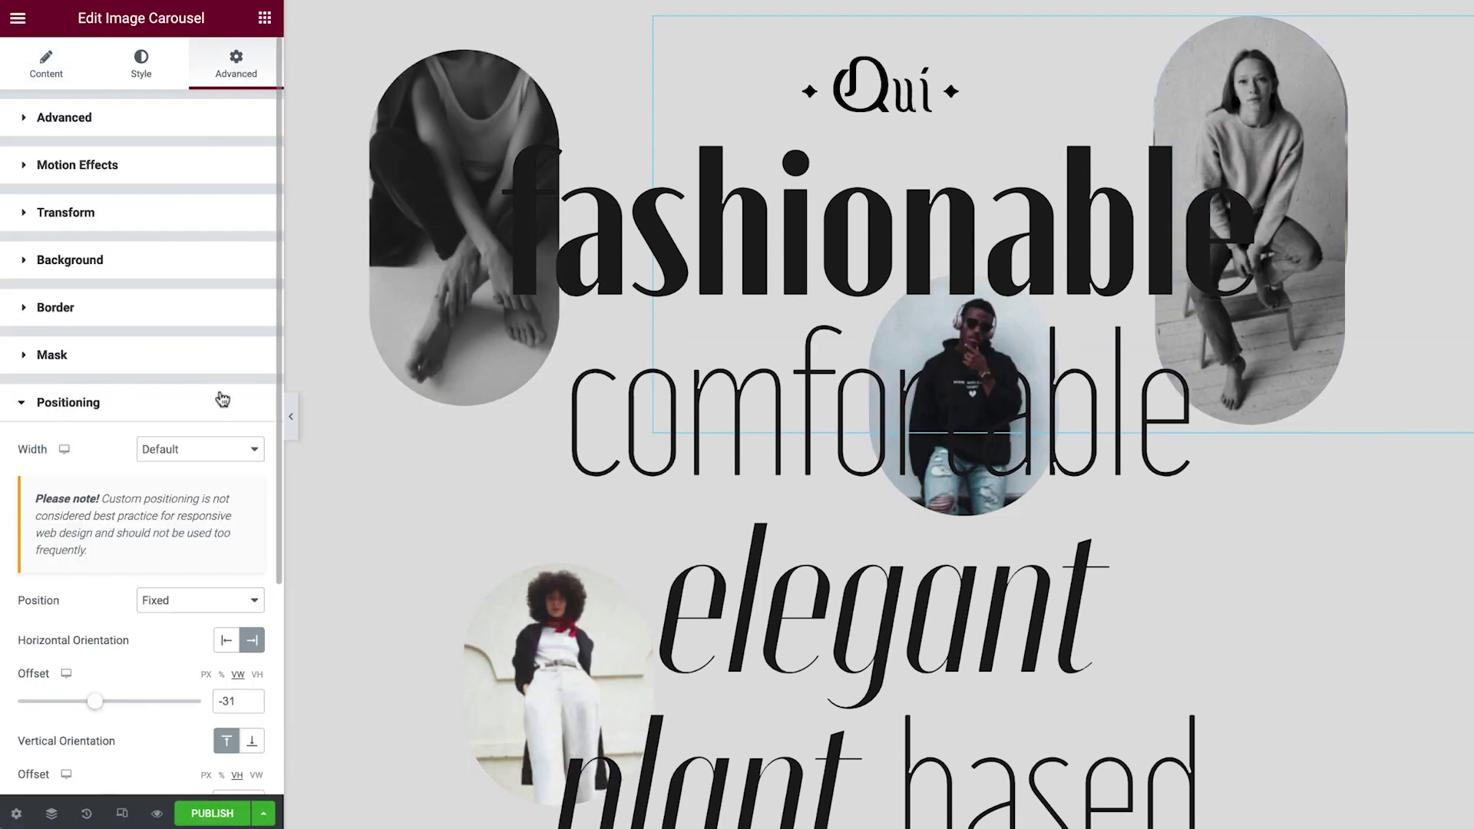
scroll(222, 395, "down", 3)
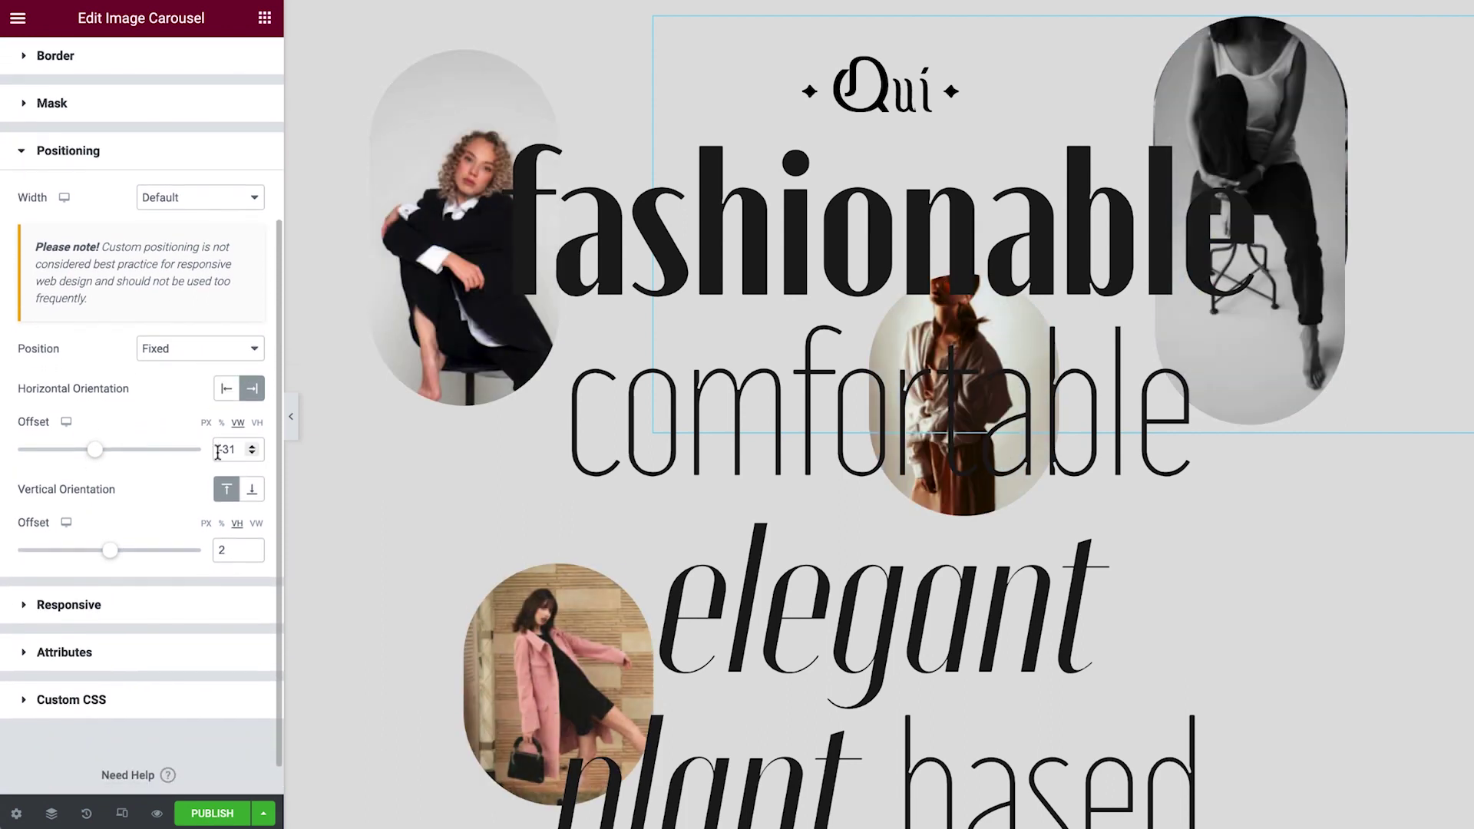
type("-41")
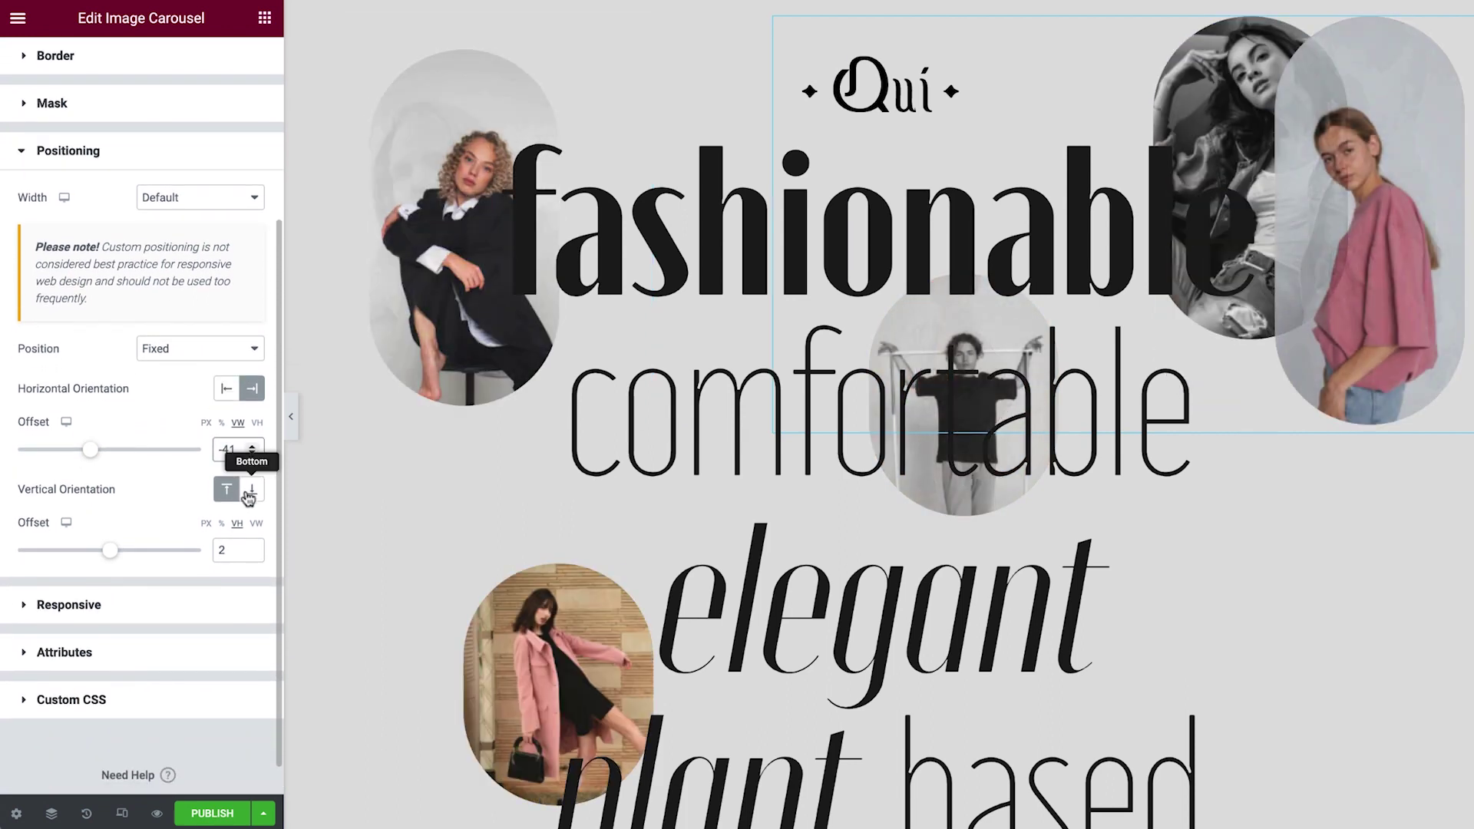
left_click(252, 489)
left_click(222, 525)
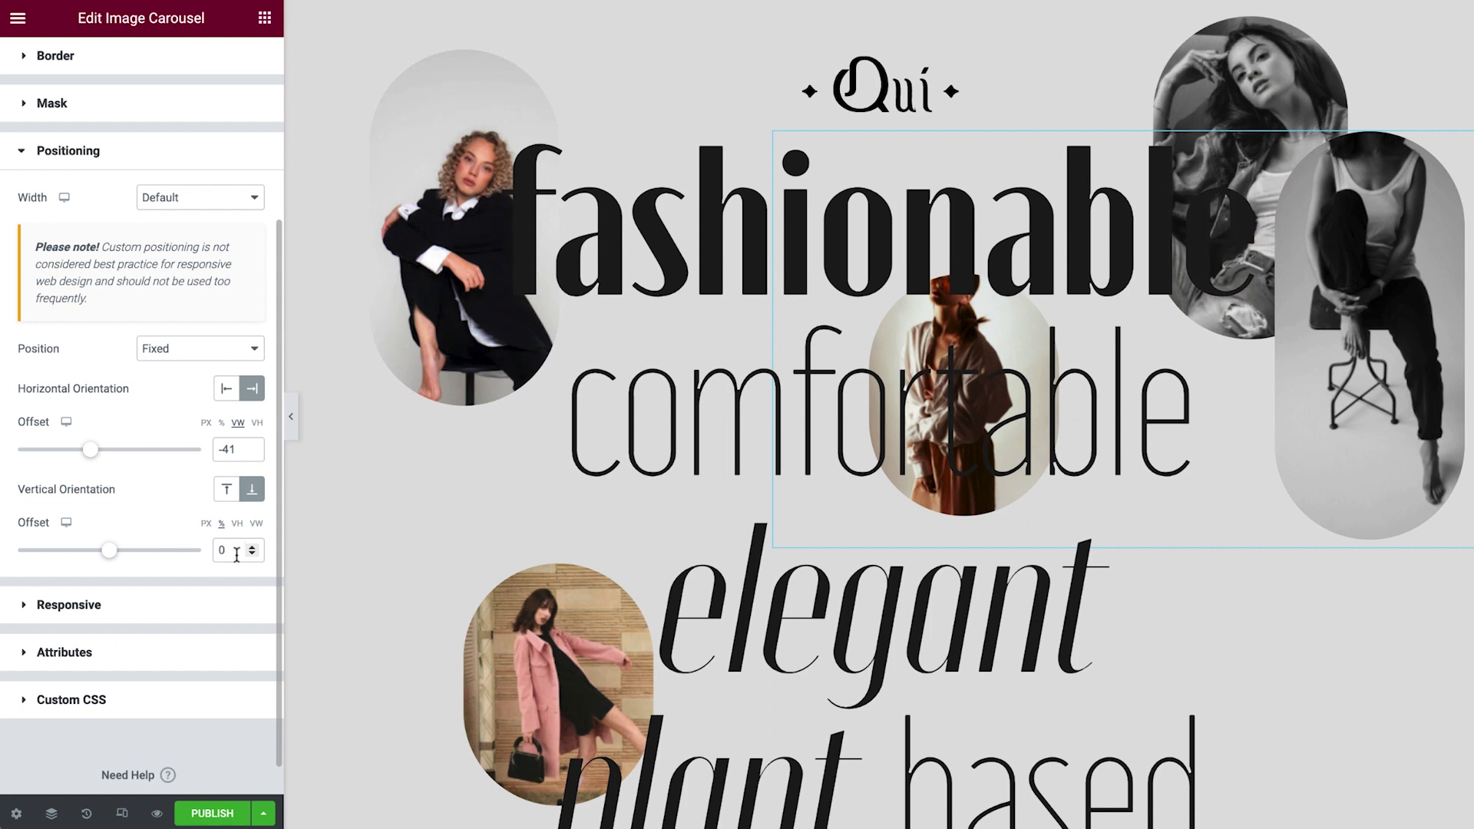
double_click(237, 554)
type("-10")
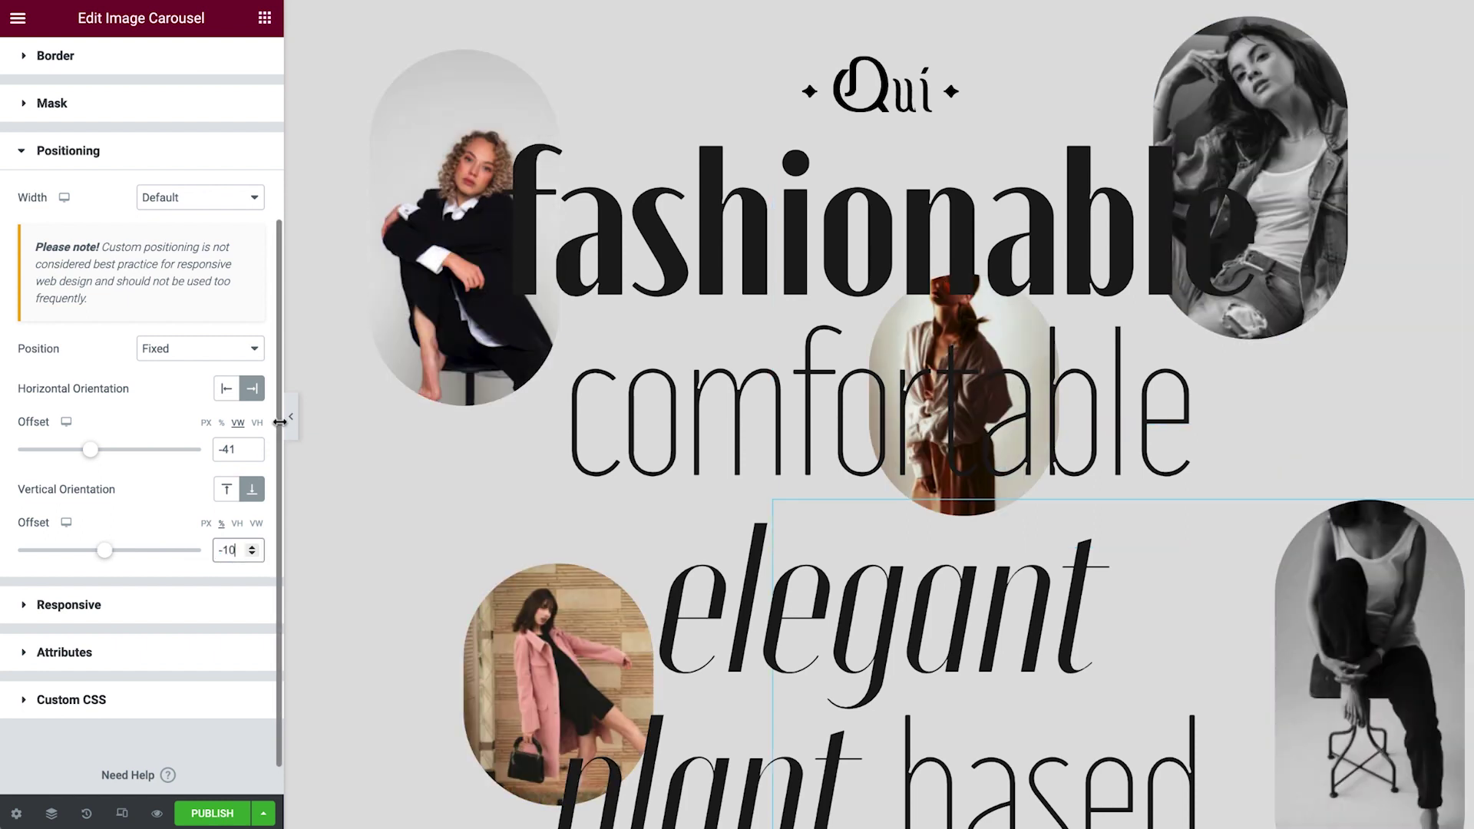
left_click(292, 417)
scroll(291, 419, "down", 2)
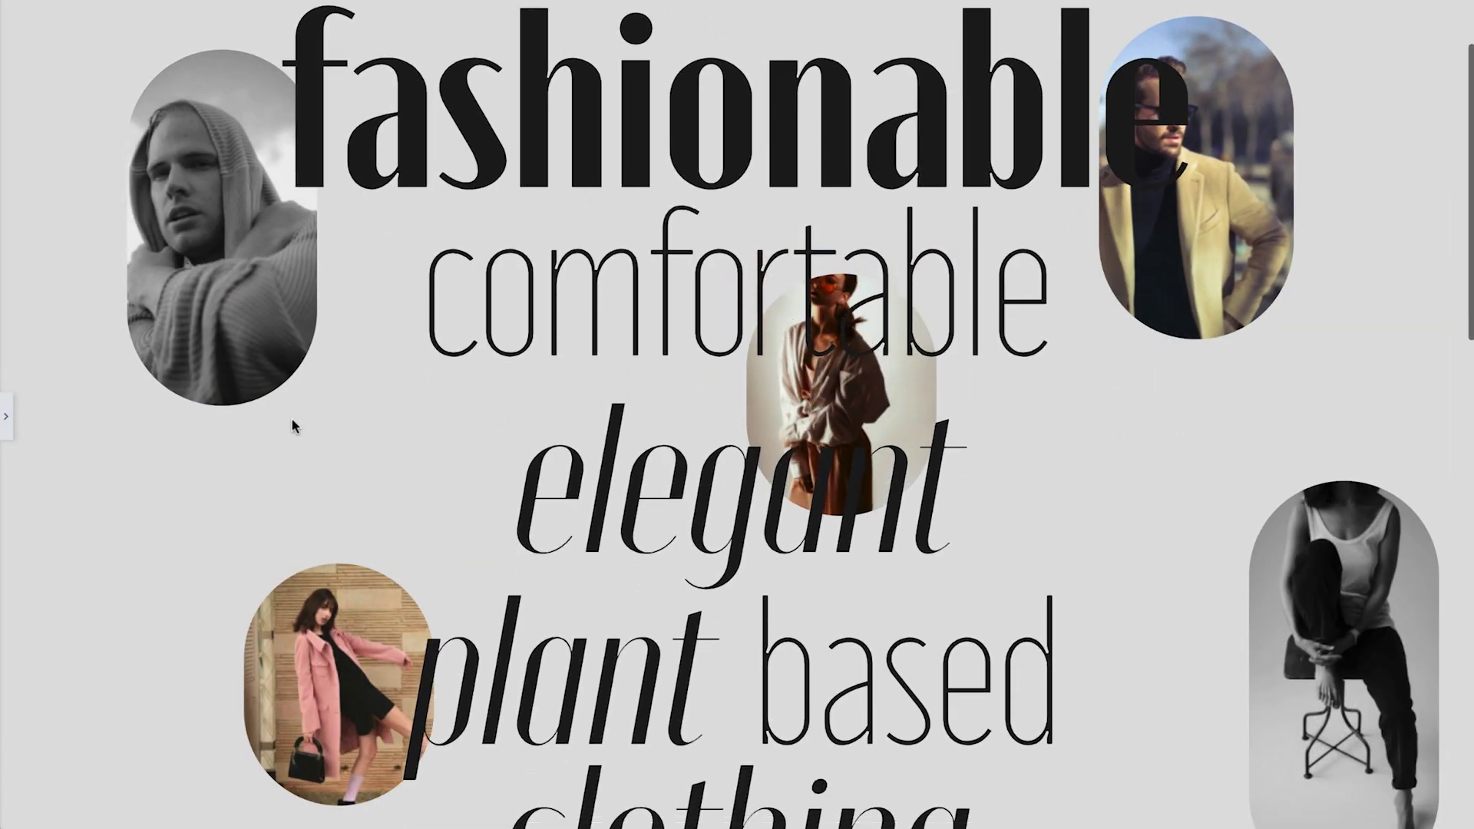
Scroll the full-width preview down to the browse button, then restore the editing panel
scroll(292, 419, "down", 5)
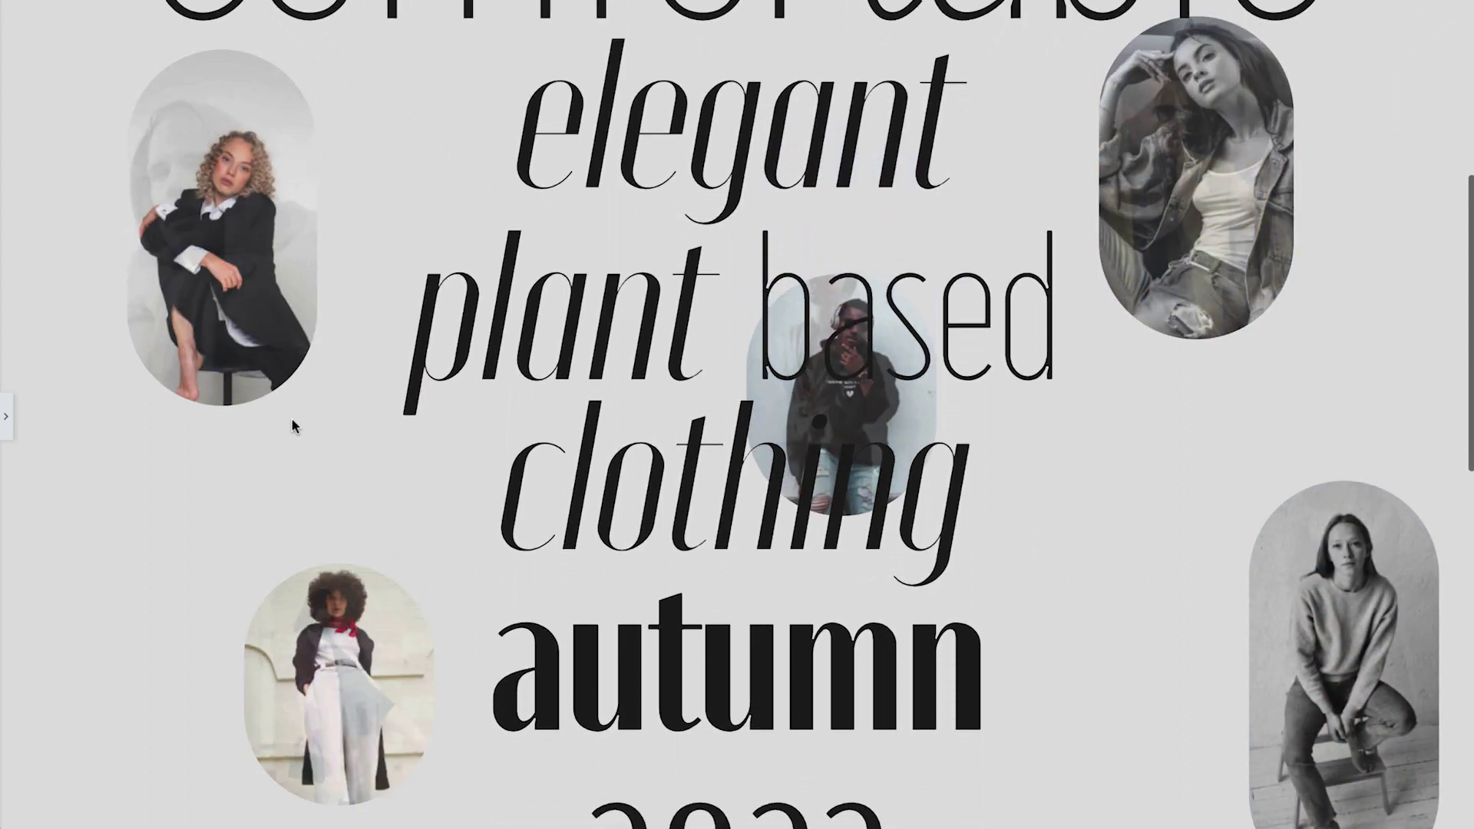
scroll(292, 419, "down", 5)
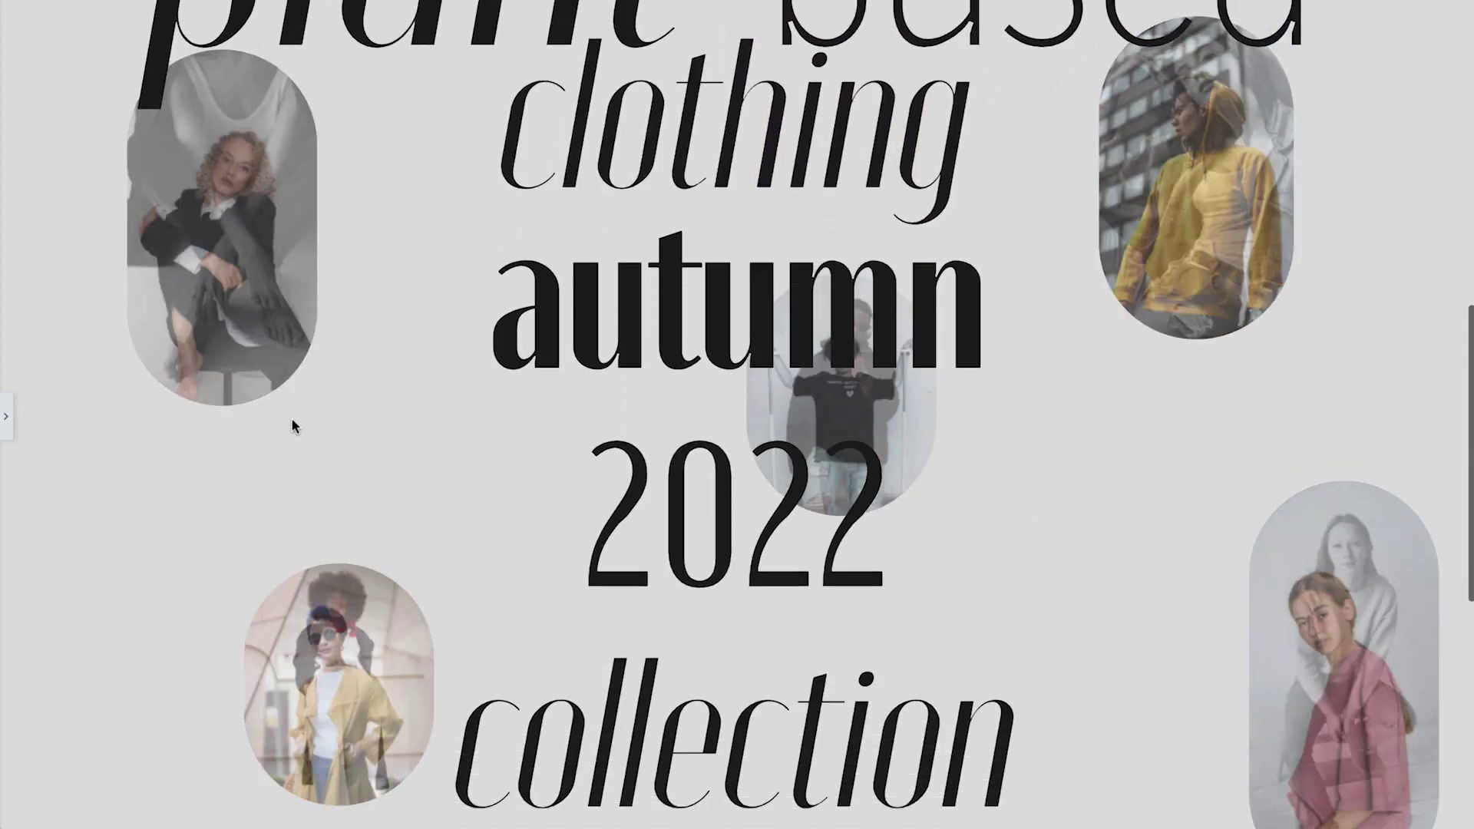
scroll(293, 421, "down", 5)
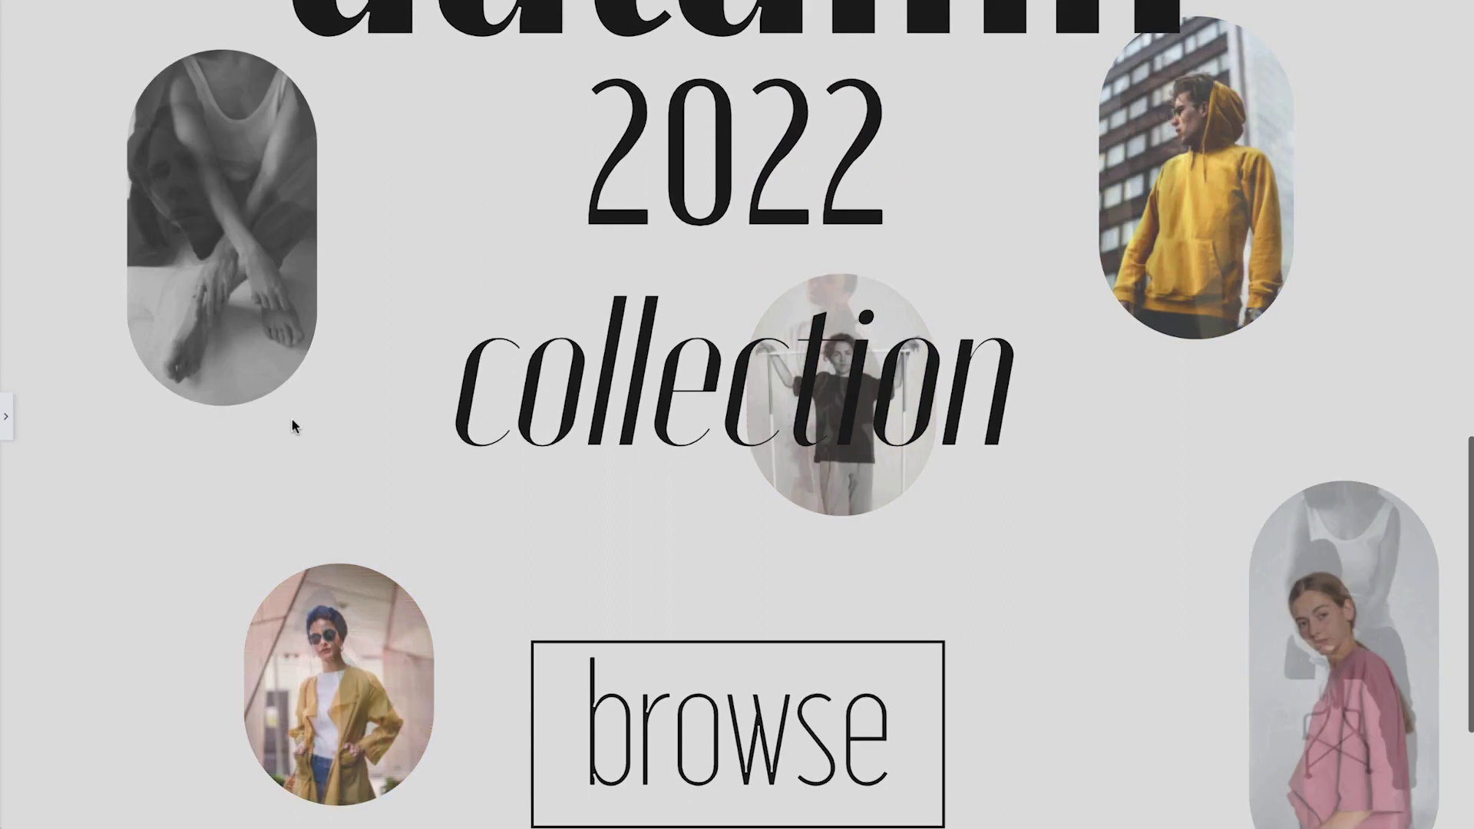
scroll(291, 419, "down", 2)
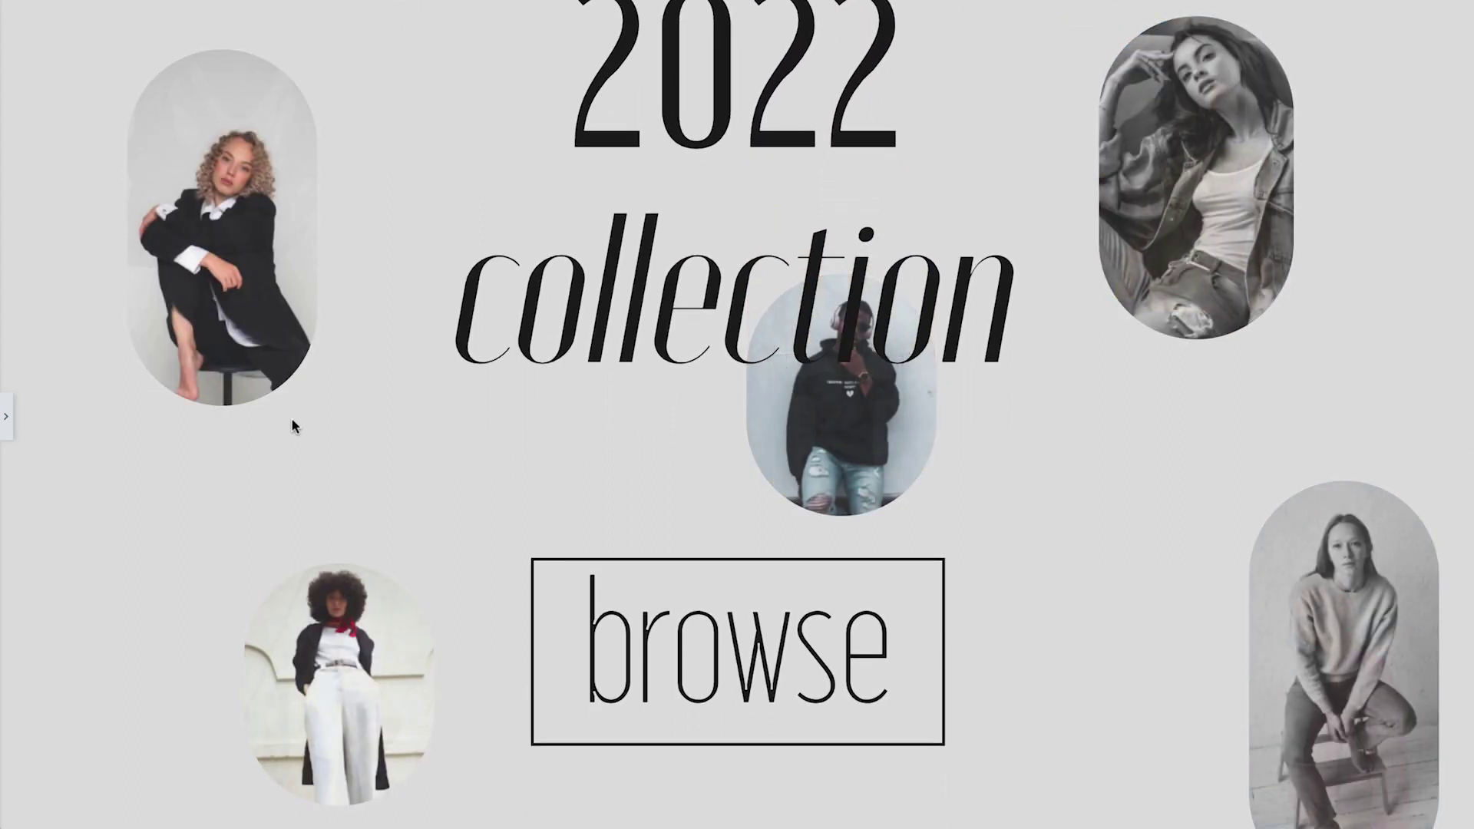
scroll(292, 419, "down", 5)
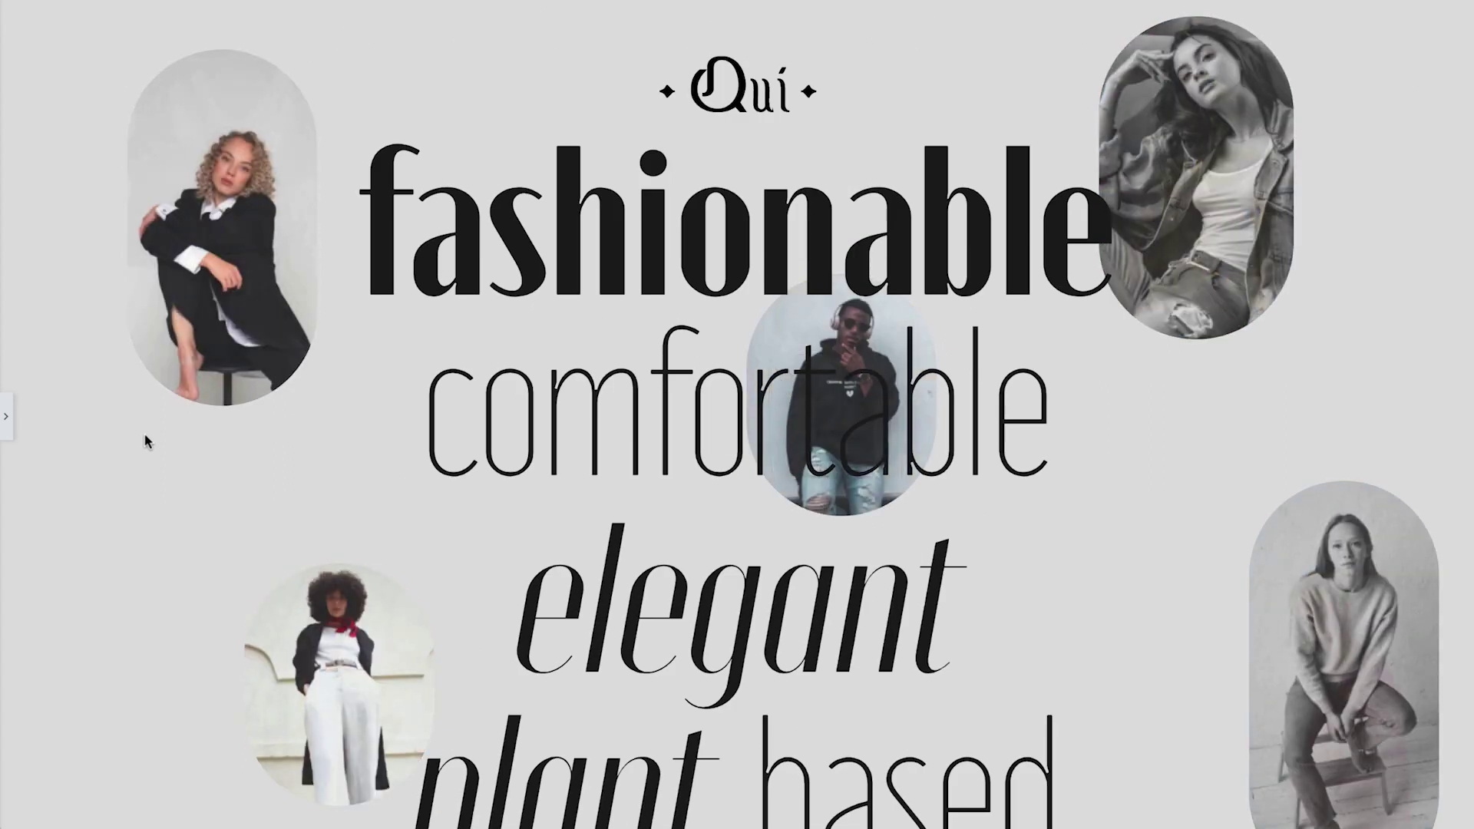
left_click(7, 416)
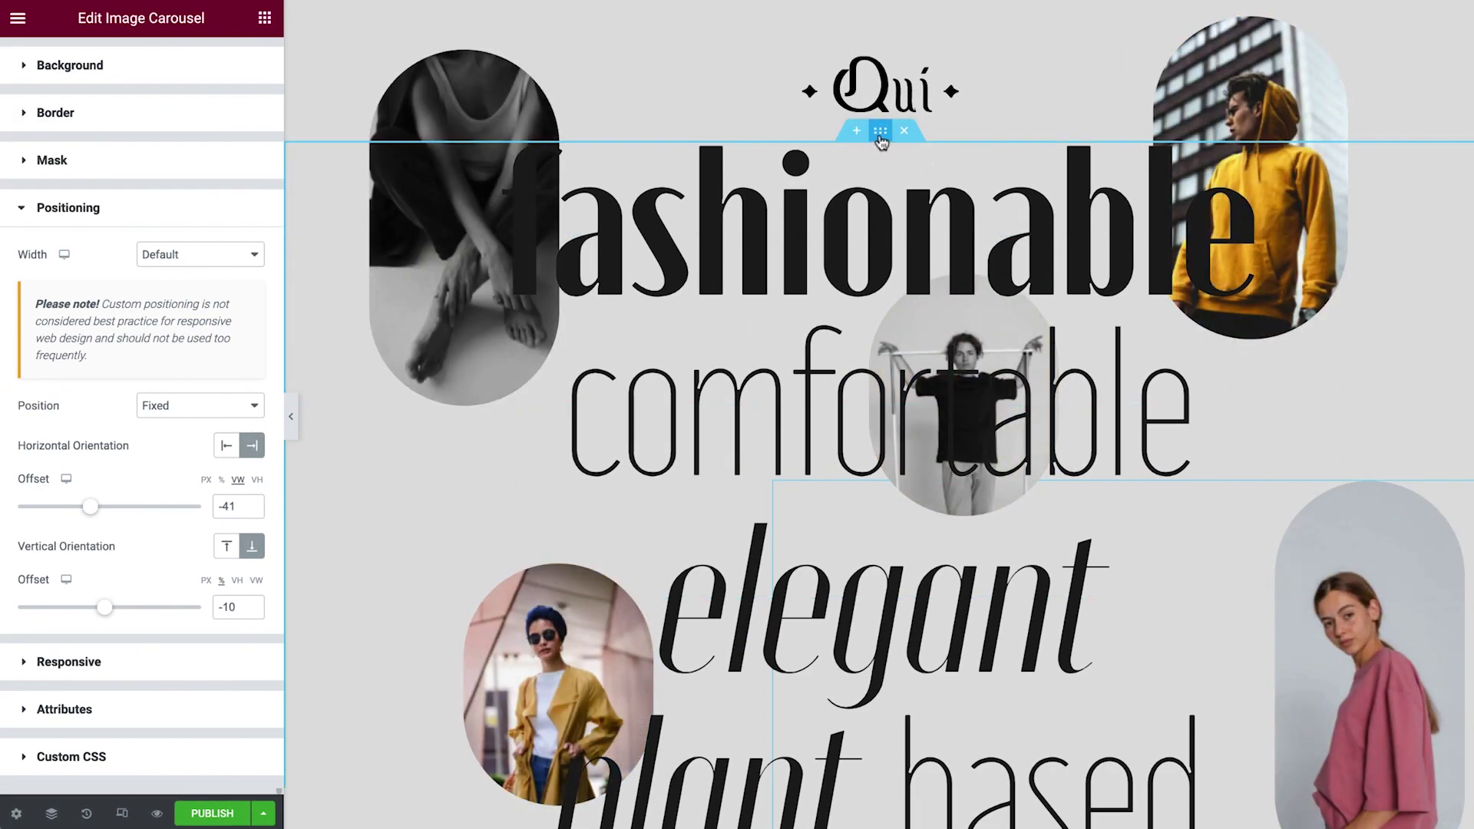
Give the headline section z-index 5 and its column a top padding of 30
left_click(881, 131)
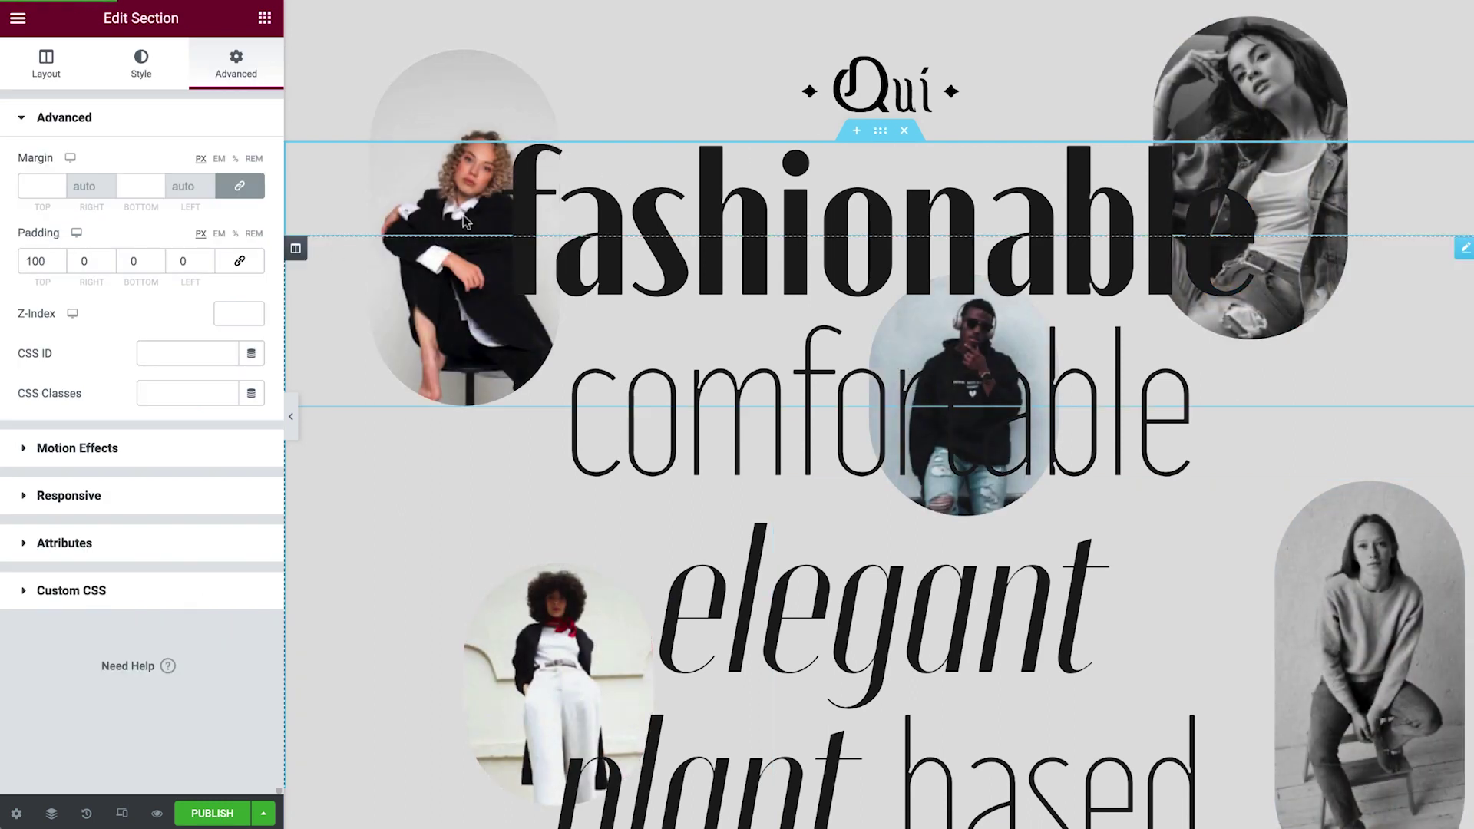
left_click(239, 316)
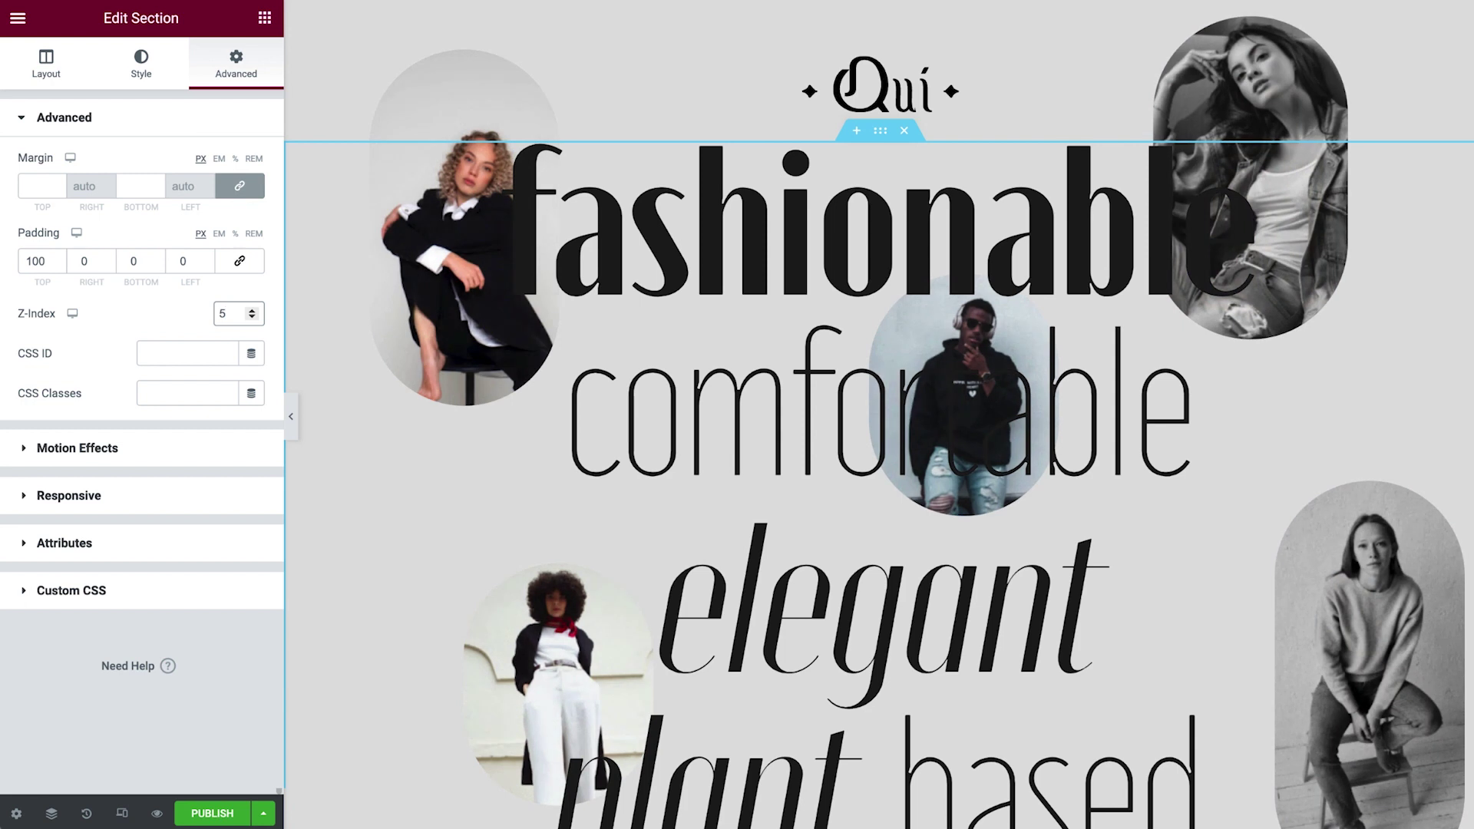
left_click(296, 249)
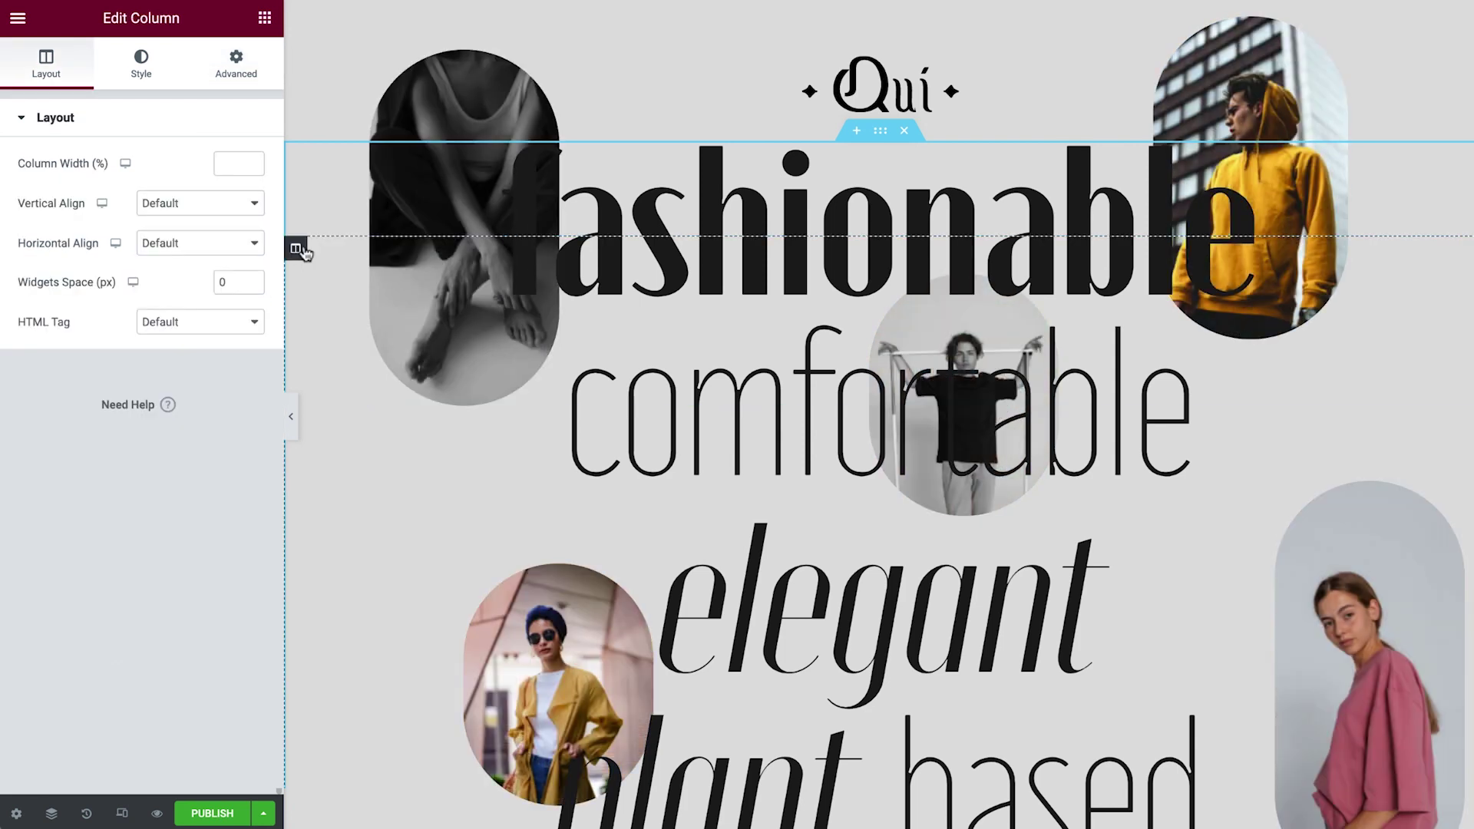
left_click(236, 61)
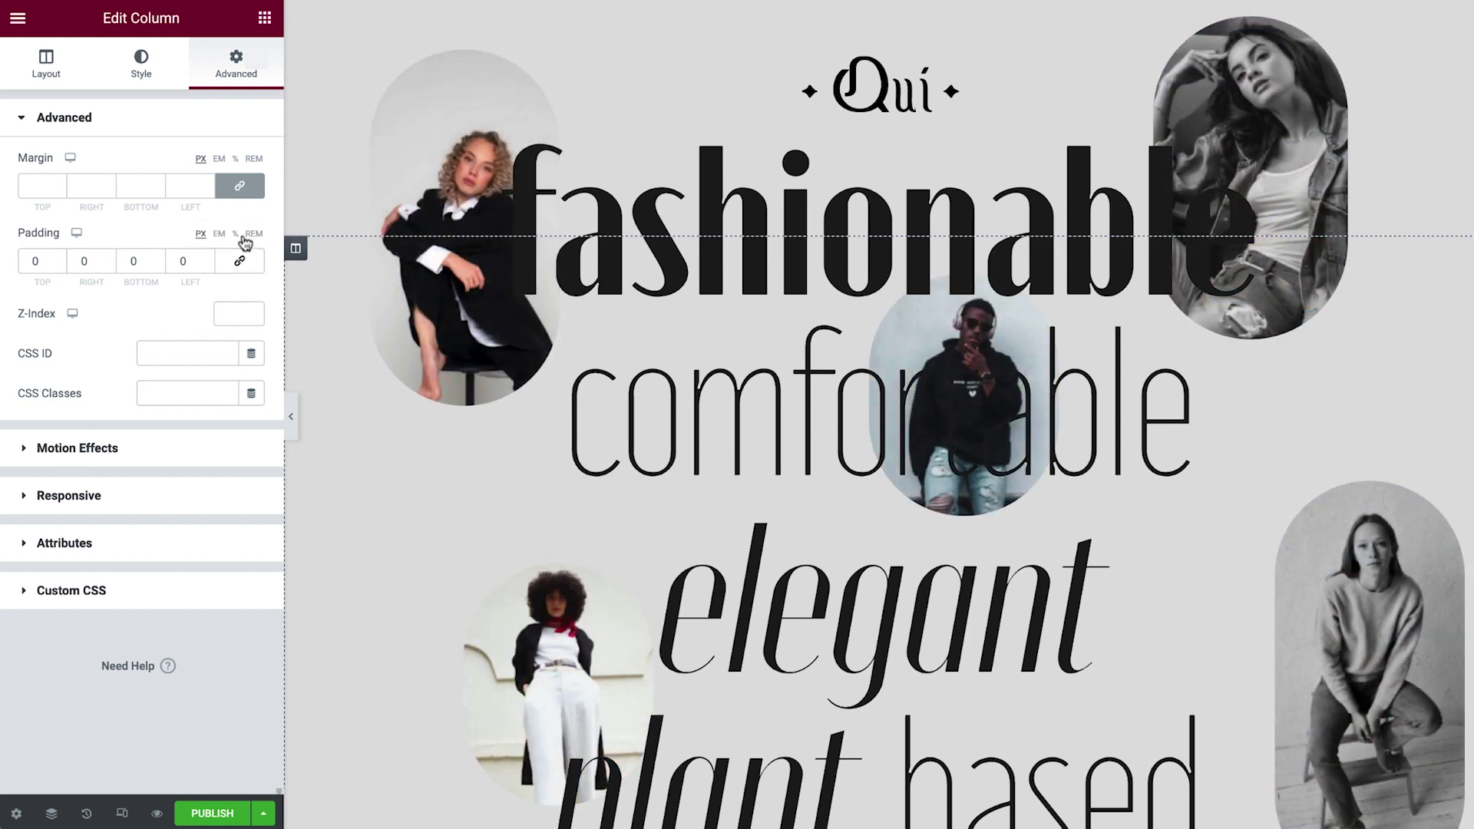
left_click(30, 261)
type("30")
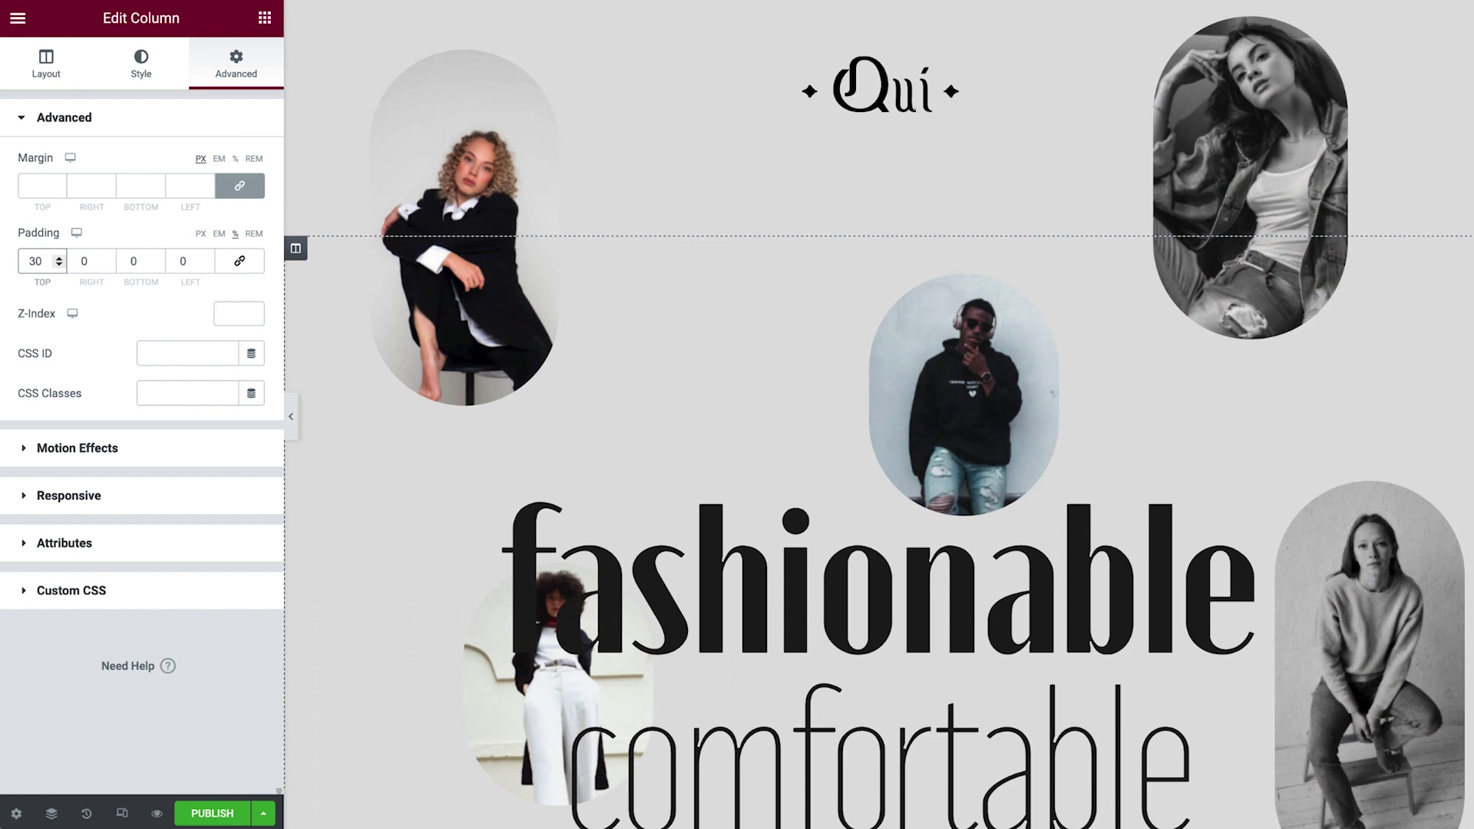